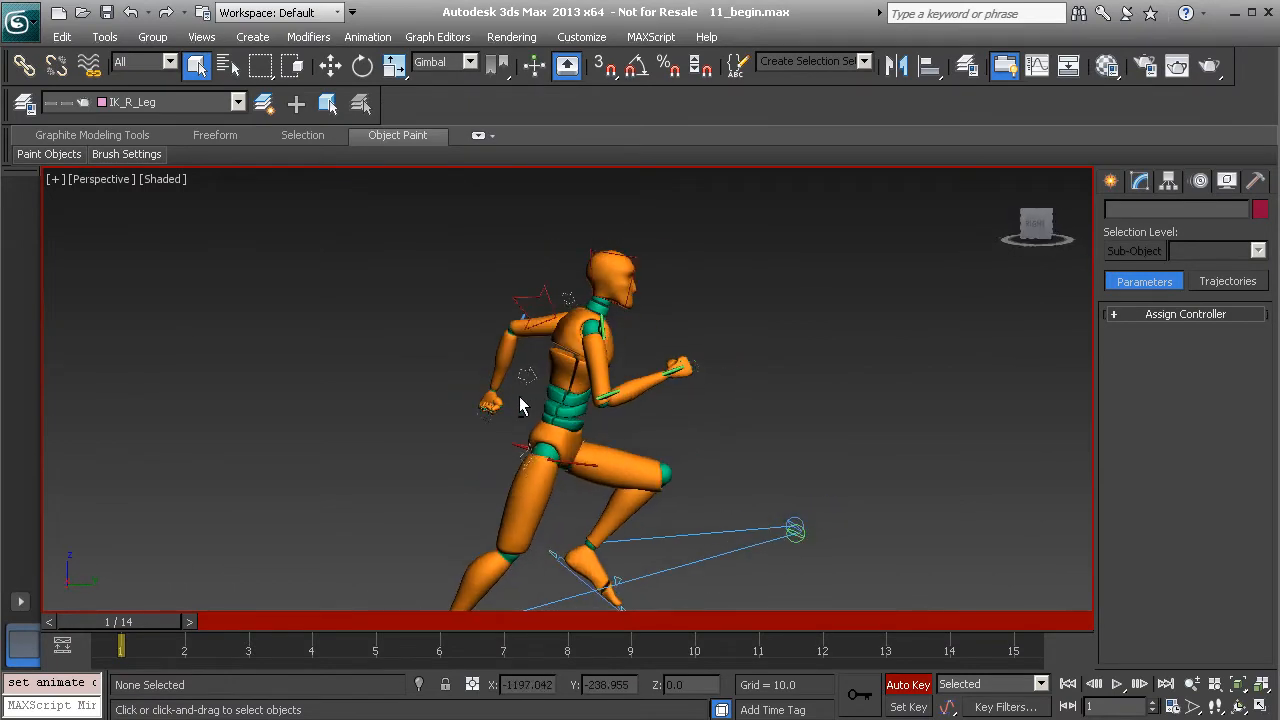
Step: Select the lower back and chest controls together and rotate them slightly backward at frame 6 to straighten the torso
left_click(520, 367)
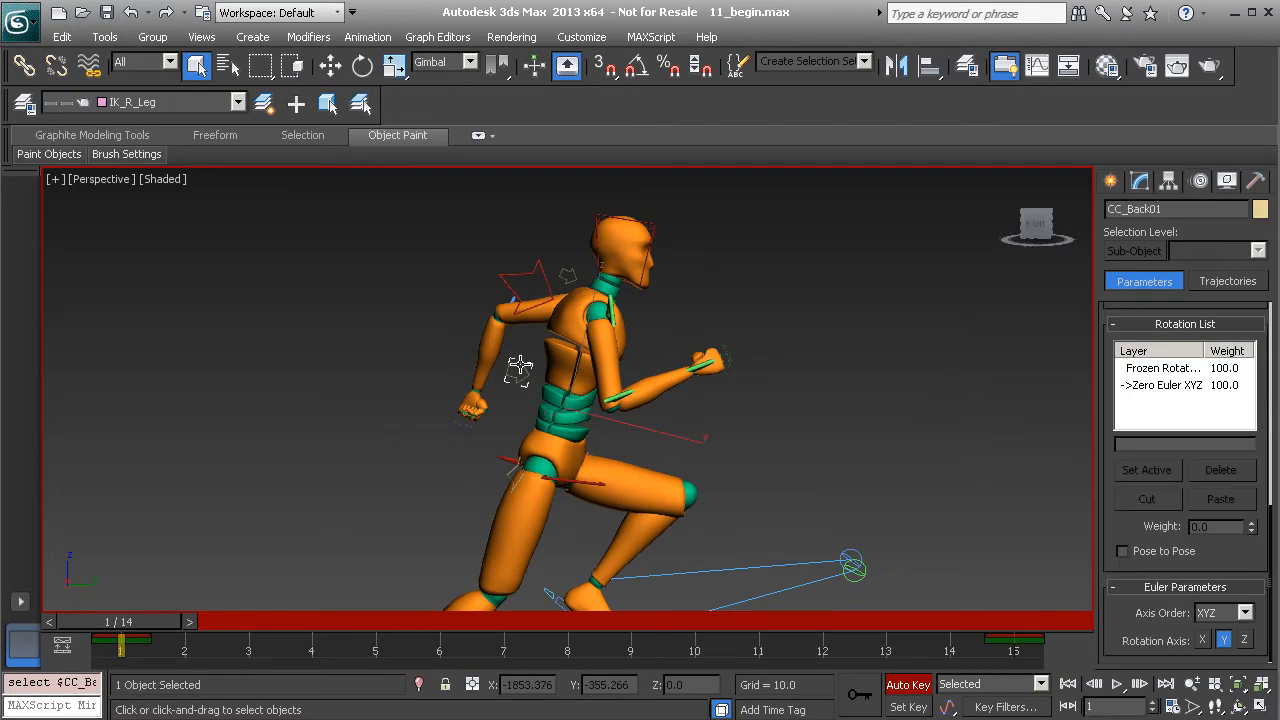
left_click(507, 285, "ctrl")
middle_click_drag(569, 378, 544, 350, "alt")
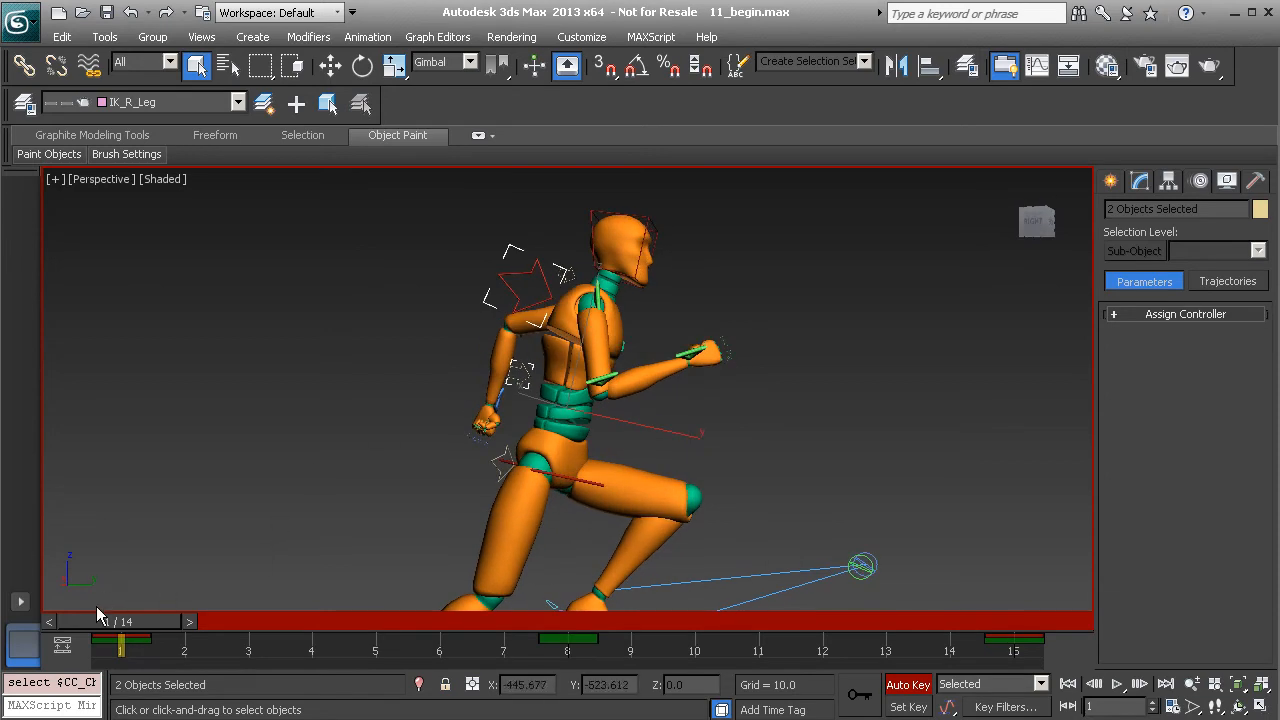
left_click_drag(139, 623, 464, 659)
mouse_move(677, 380)
middle_mouse_down("alt")
mouse_move(719, 379)
mouse_move(663, 387)
middle_mouse_up("alt")
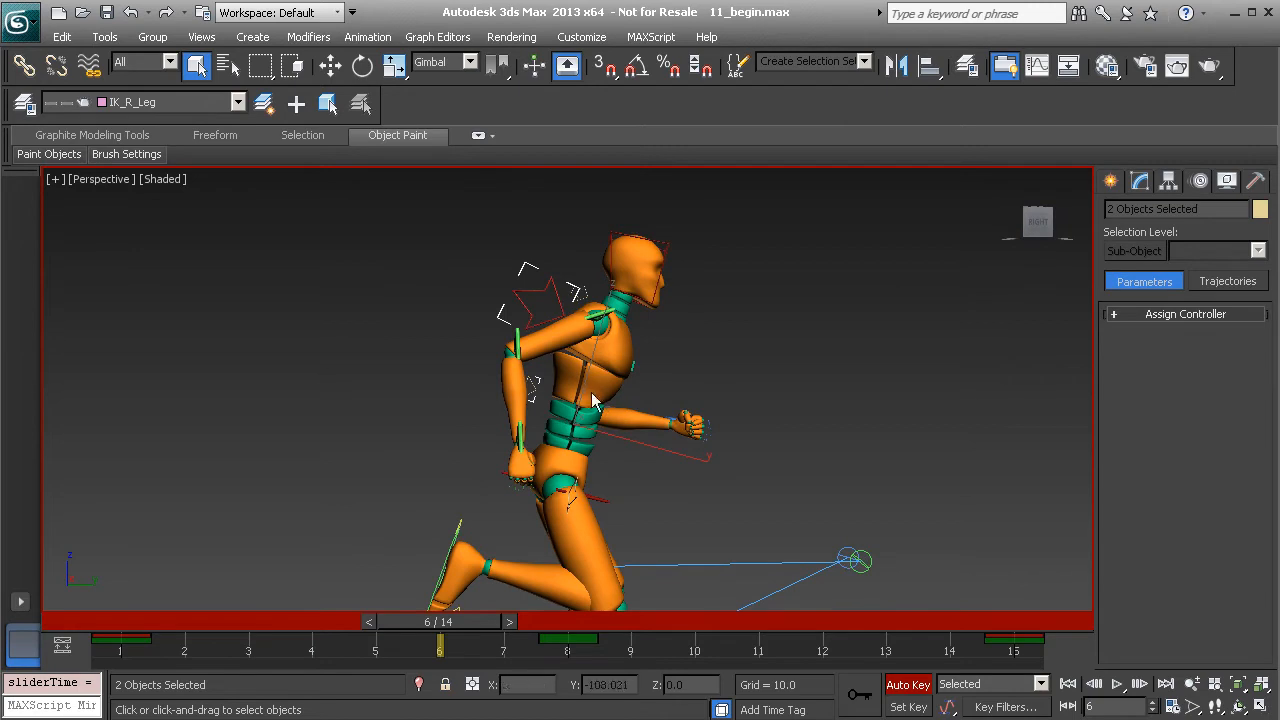
left_click_drag(447, 623, 665, 650)
key("q")
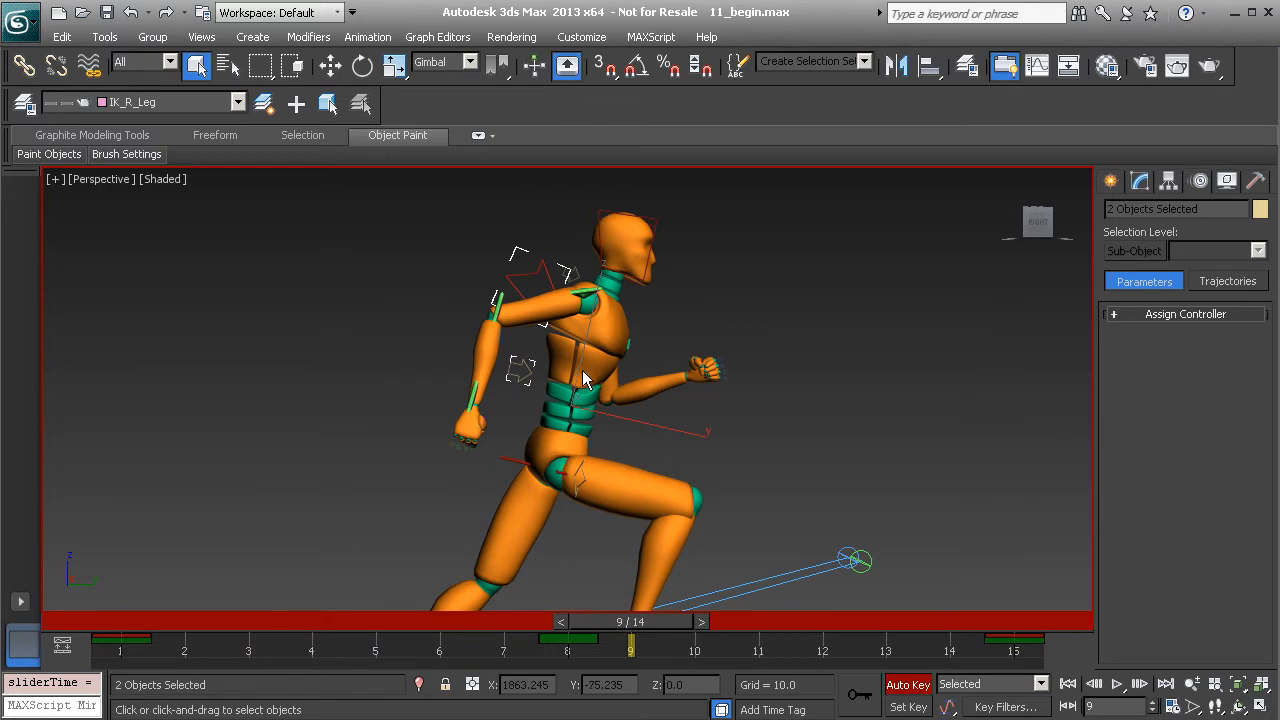
left_click_drag(650, 622, 450, 621)
key("e")
left_click_drag(659, 370, 659, 365)
Step: Rotate the selected back and chest controls slightly forward at frame 9, and check the lean by returning to frame 6
left_click_drag(470, 622, 635, 658)
key("e")
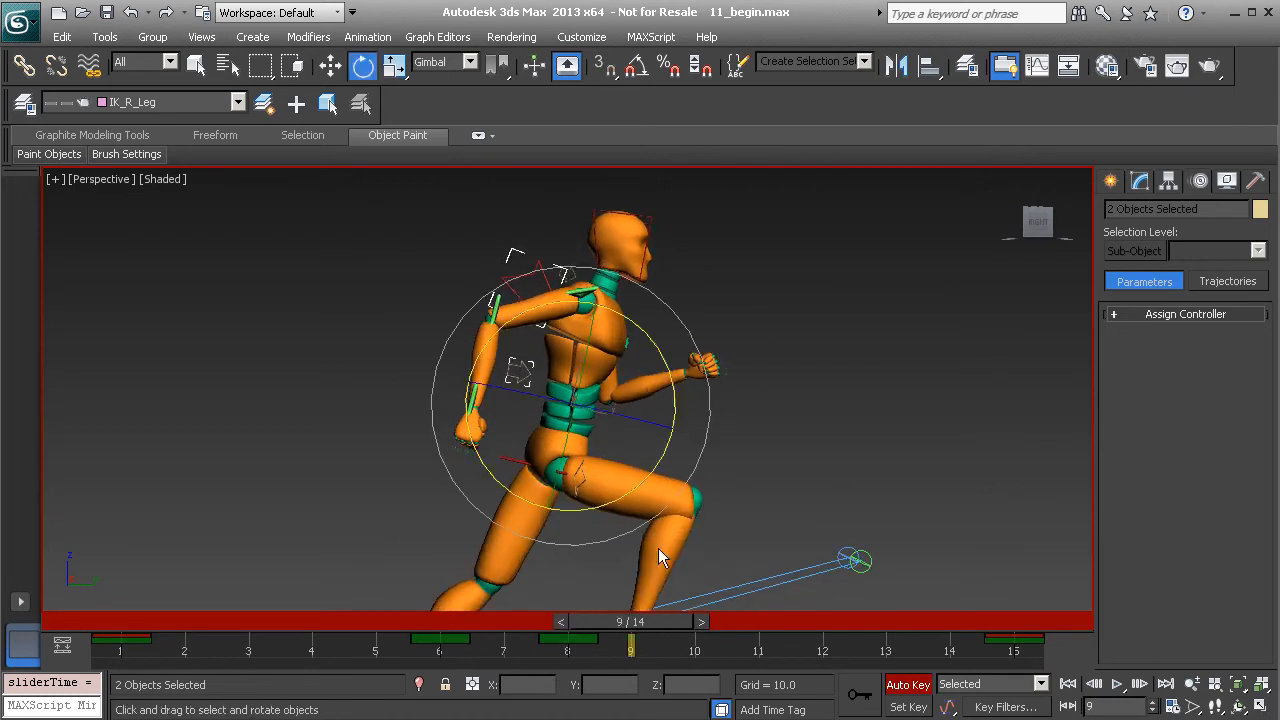
left_click_drag(644, 331, 651, 343)
left_click_drag(652, 624, 483, 637)
key("e")
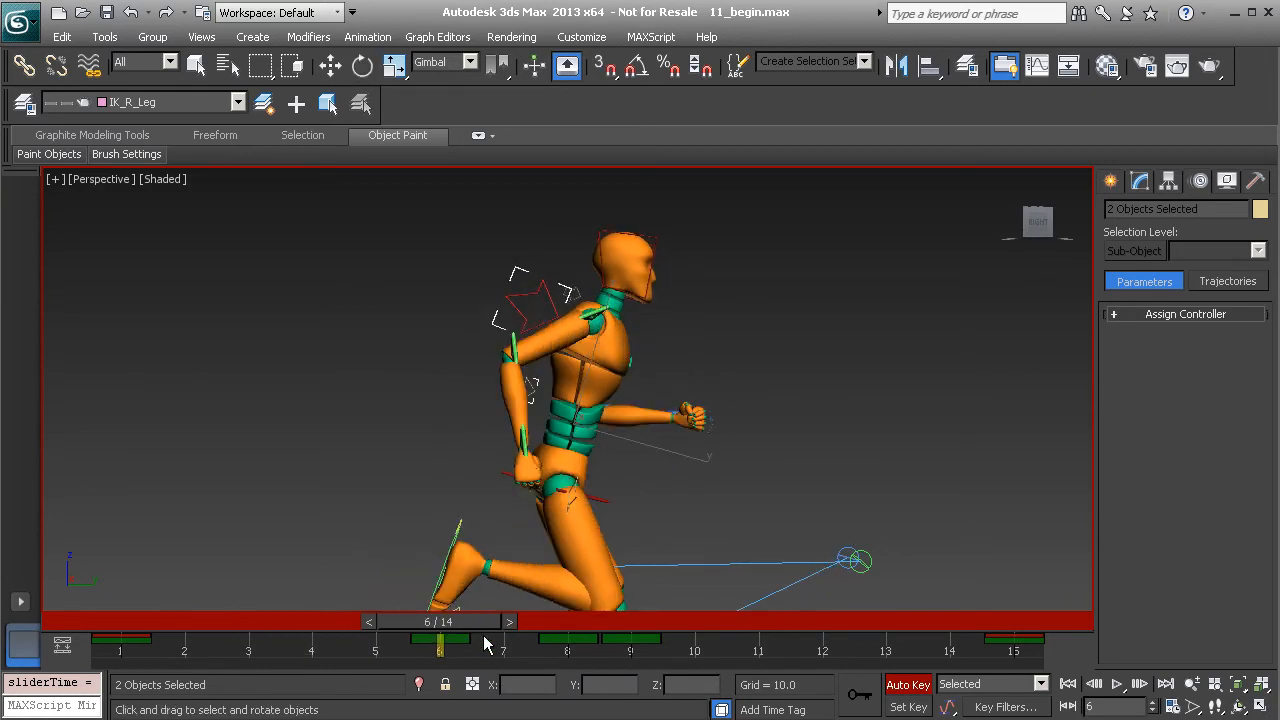
key("e")
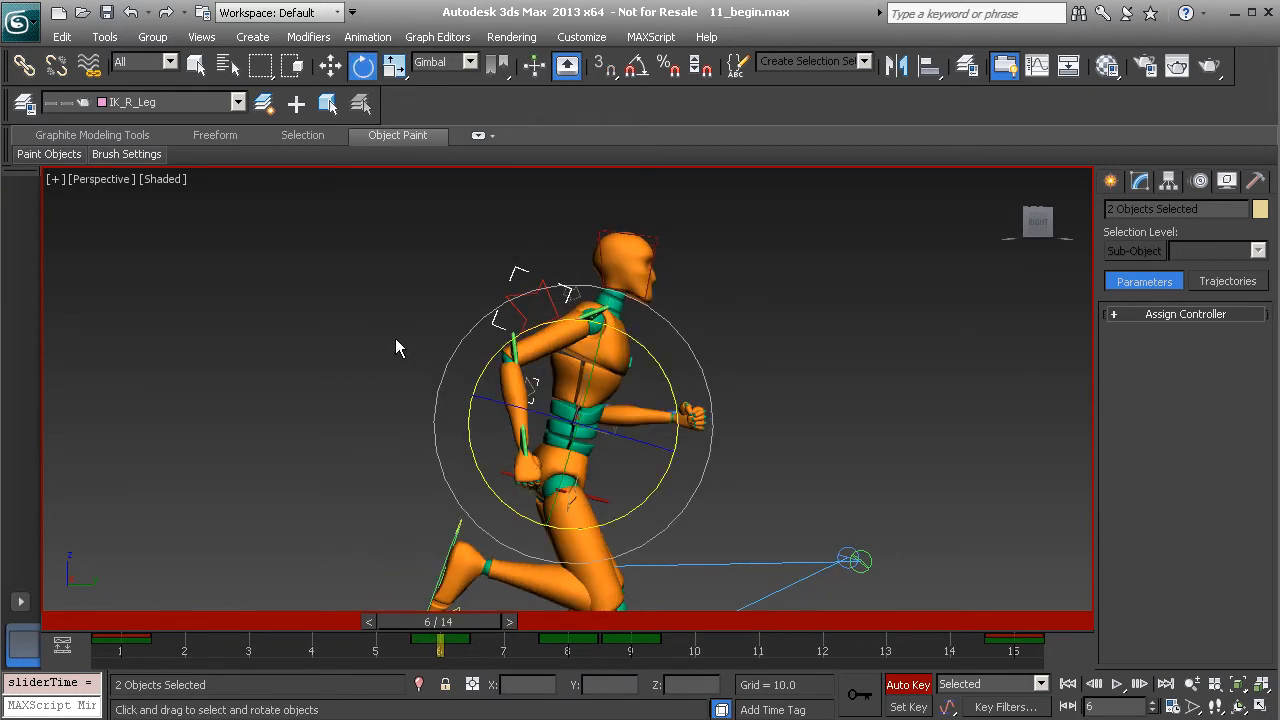
Step: On the CC_Back01 control alone, copy the frame 6 key to frame 13 and the frame 9 key to frame 2
left_click(295, 283)
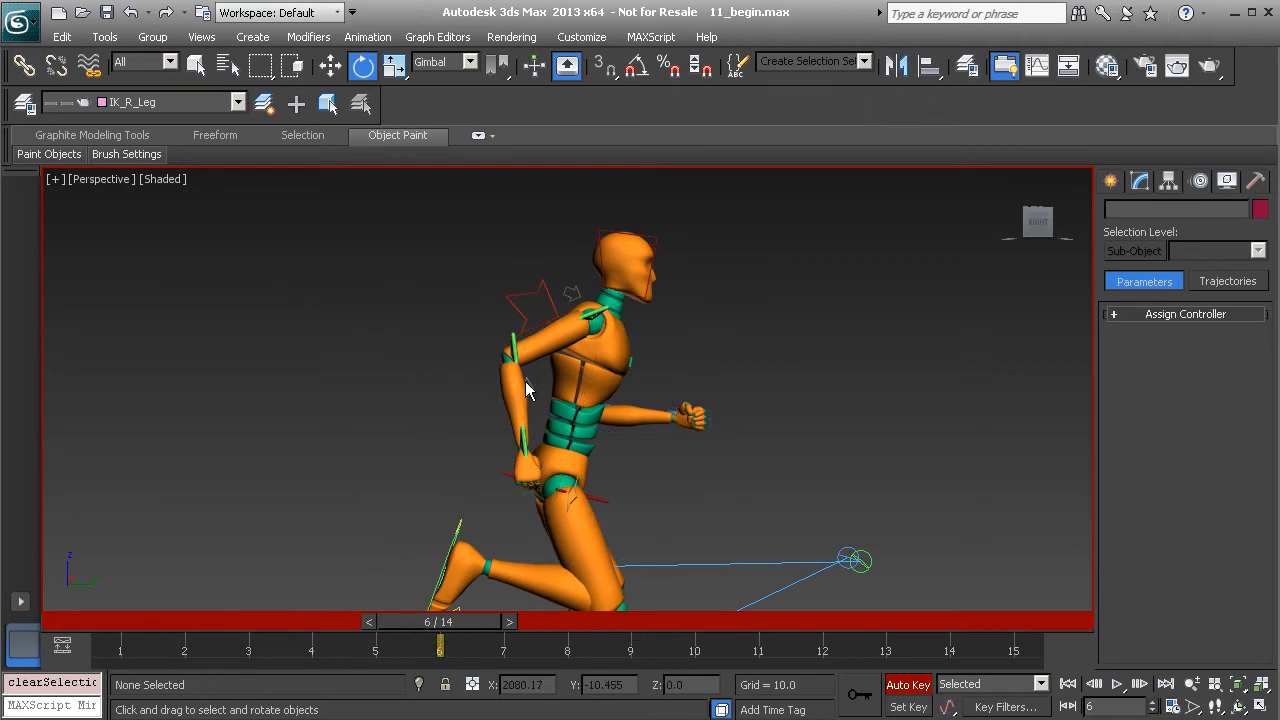
left_click(531, 384)
left_click_drag(498, 621, 441, 636)
key("e")
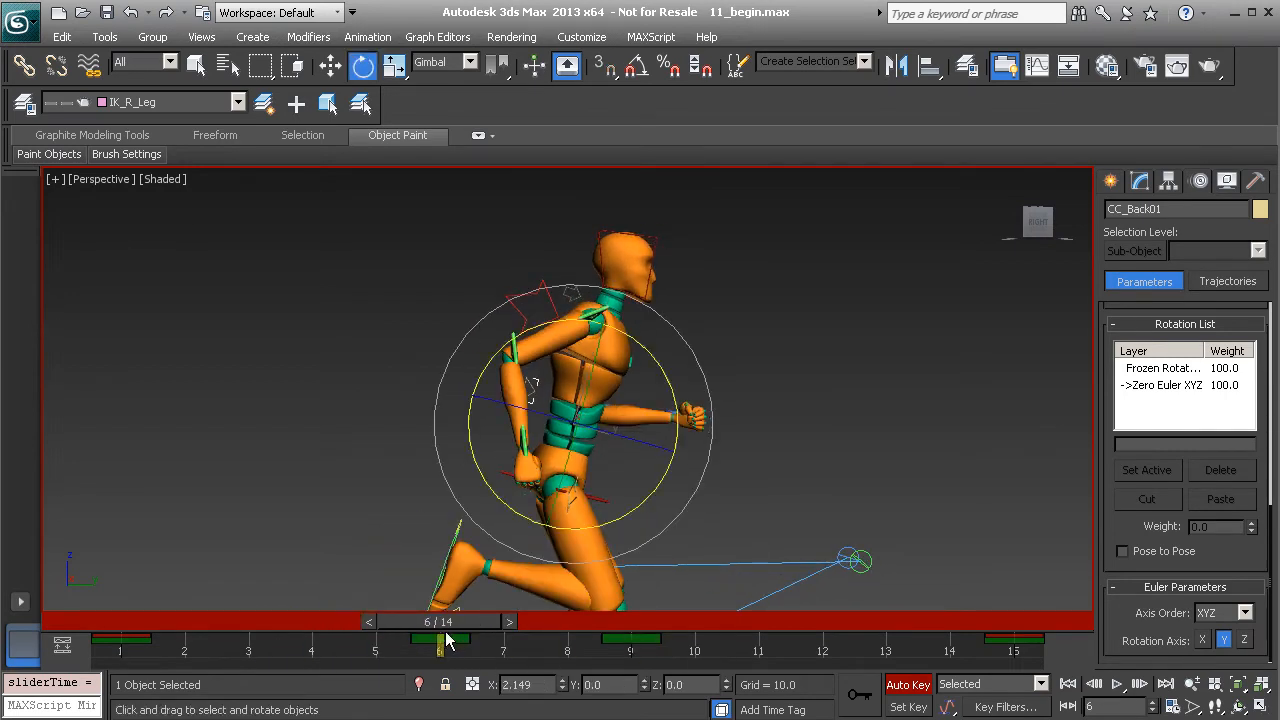
left_click_drag(630, 640, 886, 648, "shift")
left_click(632, 640)
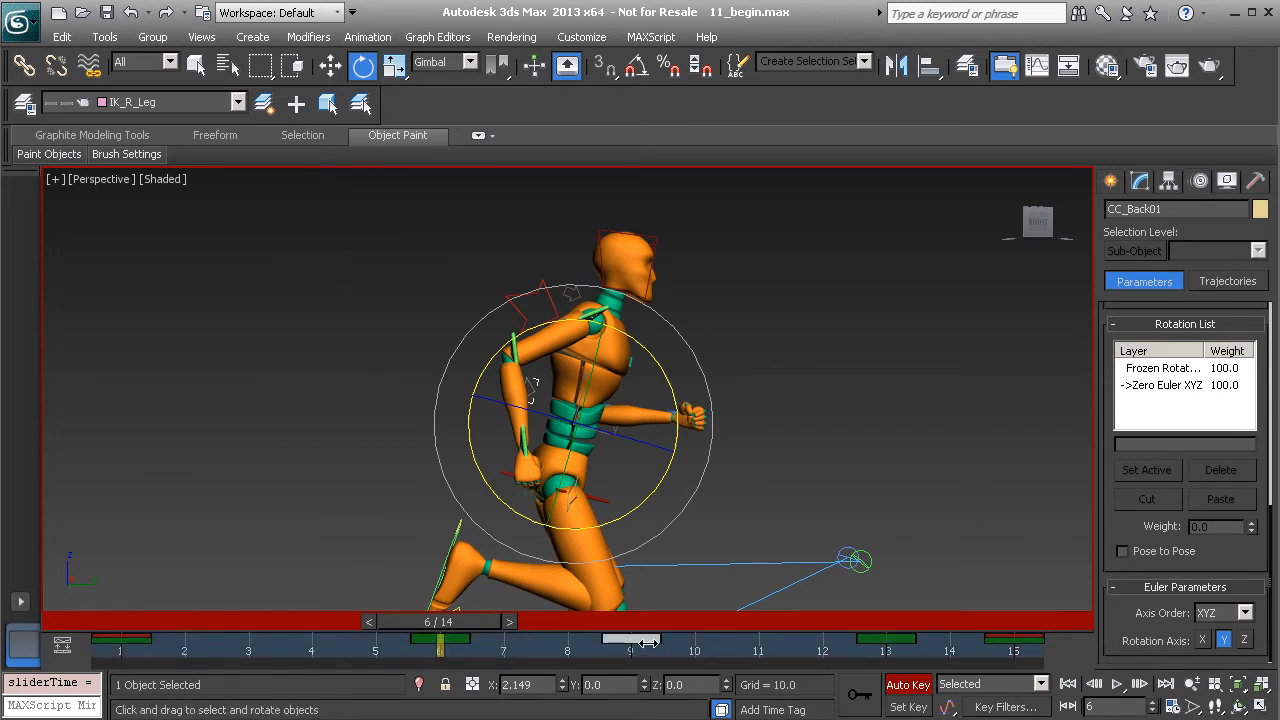
left_click_drag(645, 640, 199, 640, "shift")
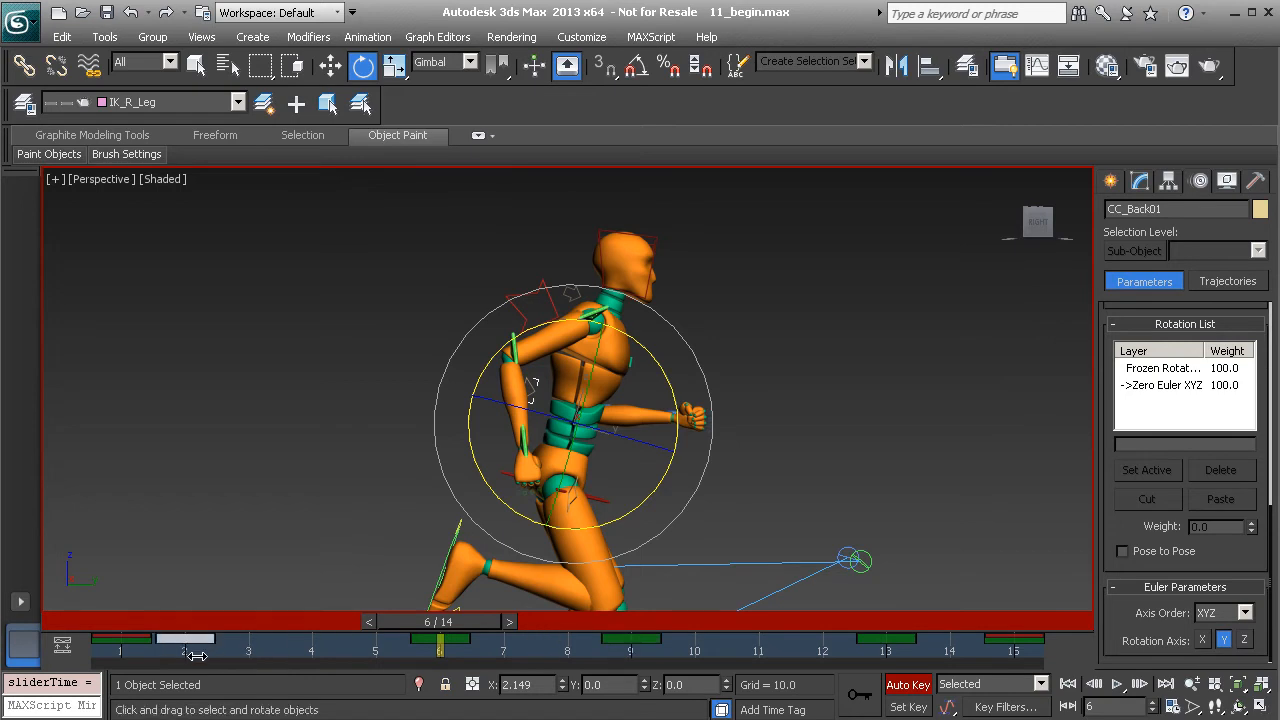
Step: On the CC_Chest01 control, copy the frame 6 key to frame 13 and the frame 9 key to frame 2
left_click(544, 283)
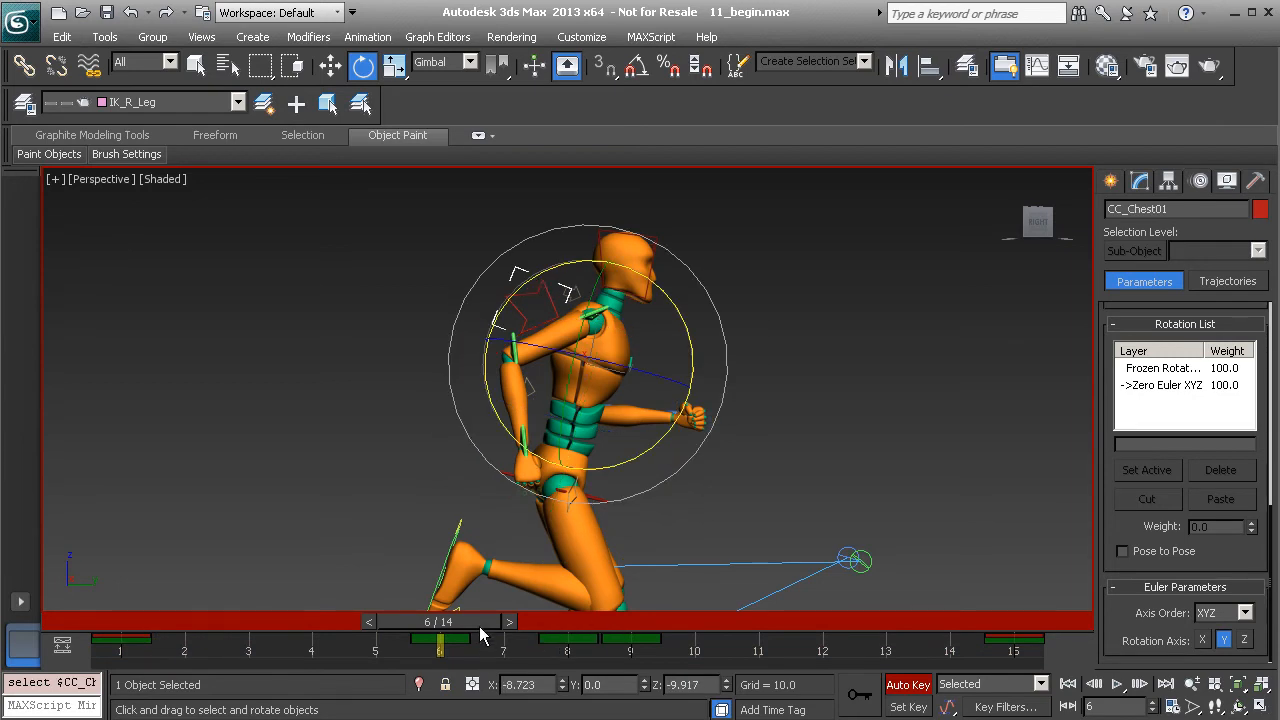
left_click(445, 641)
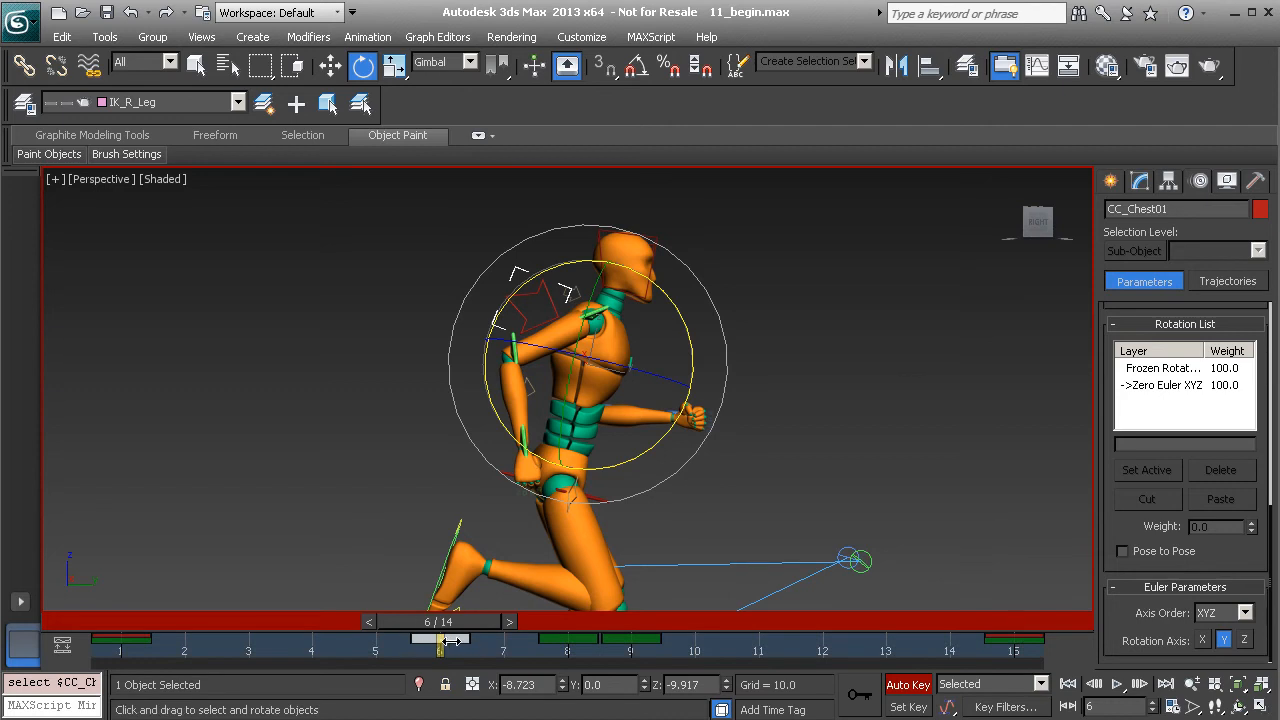
left_click_drag(441, 641, 886, 663, "shift")
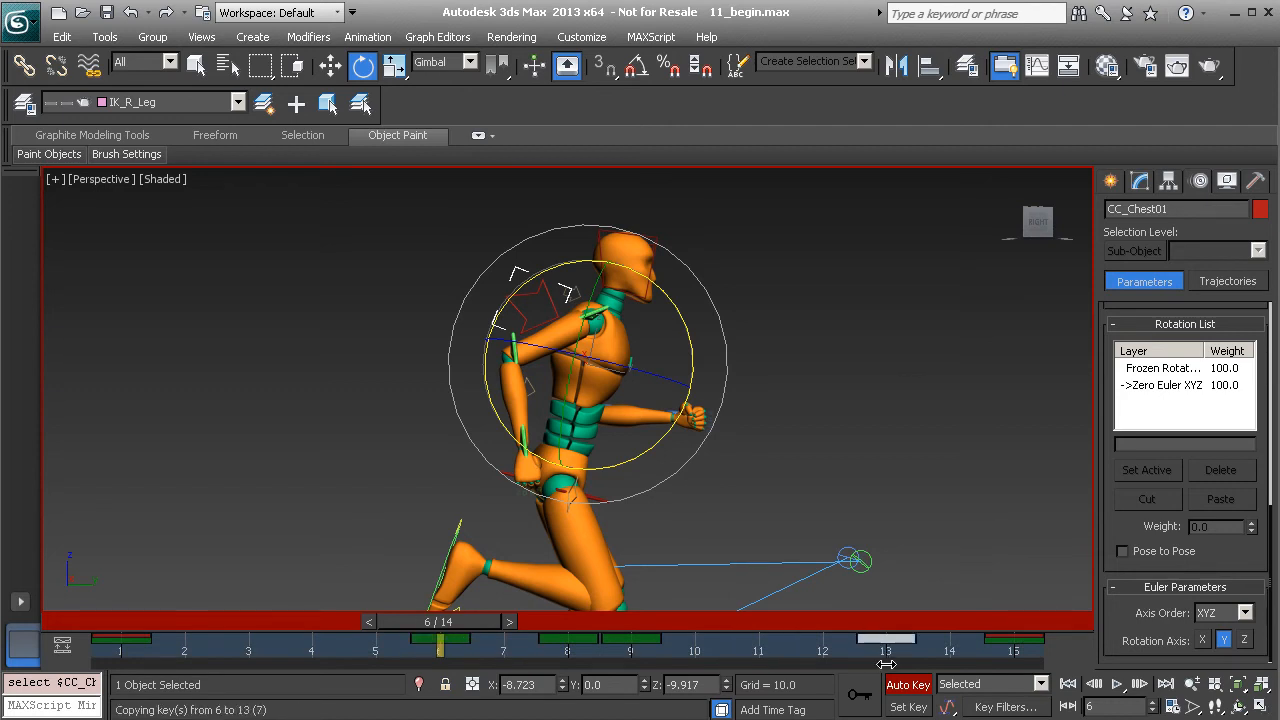
left_click_drag(626, 641, 205, 660, "shift")
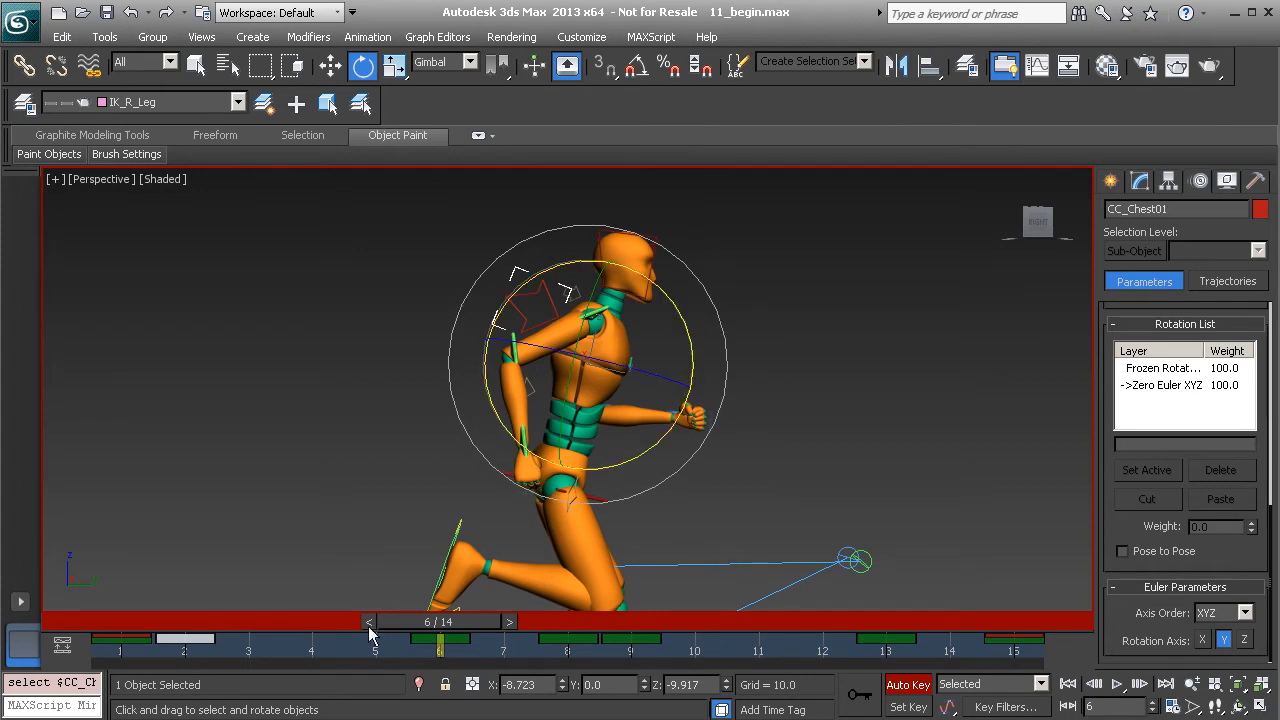
Step: Open the Curve Editor for the chest control and display only its Zero Euler X Rotation curve
left_click_drag(489, 622, 503, 600)
key("e")
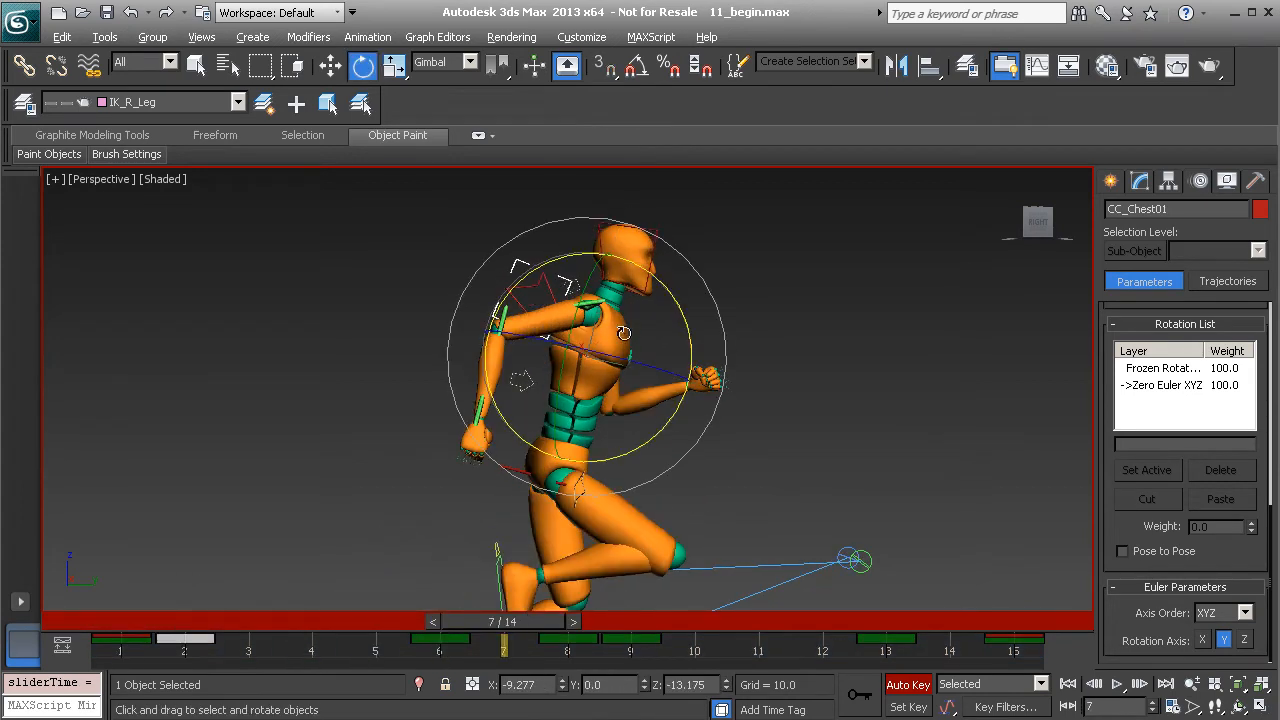
middle_click_drag(521, 333, 559, 334, "alt")
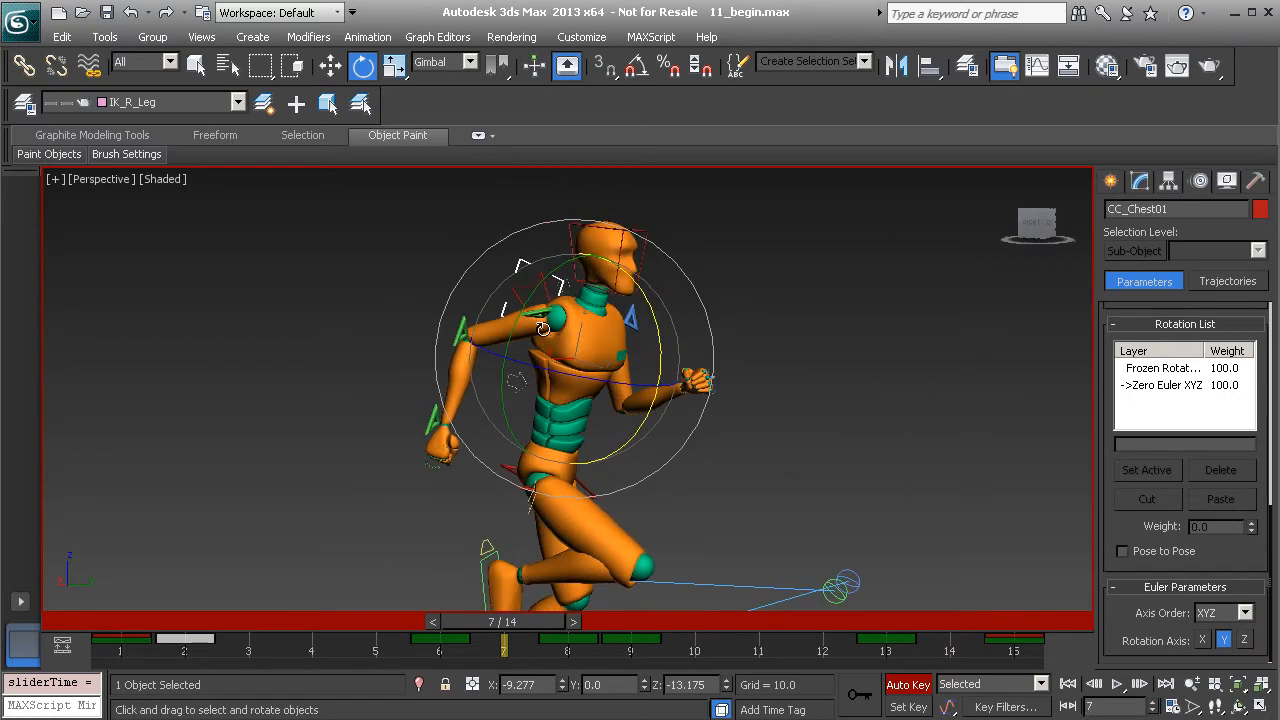
right_click(767, 323)
left_click(829, 448)
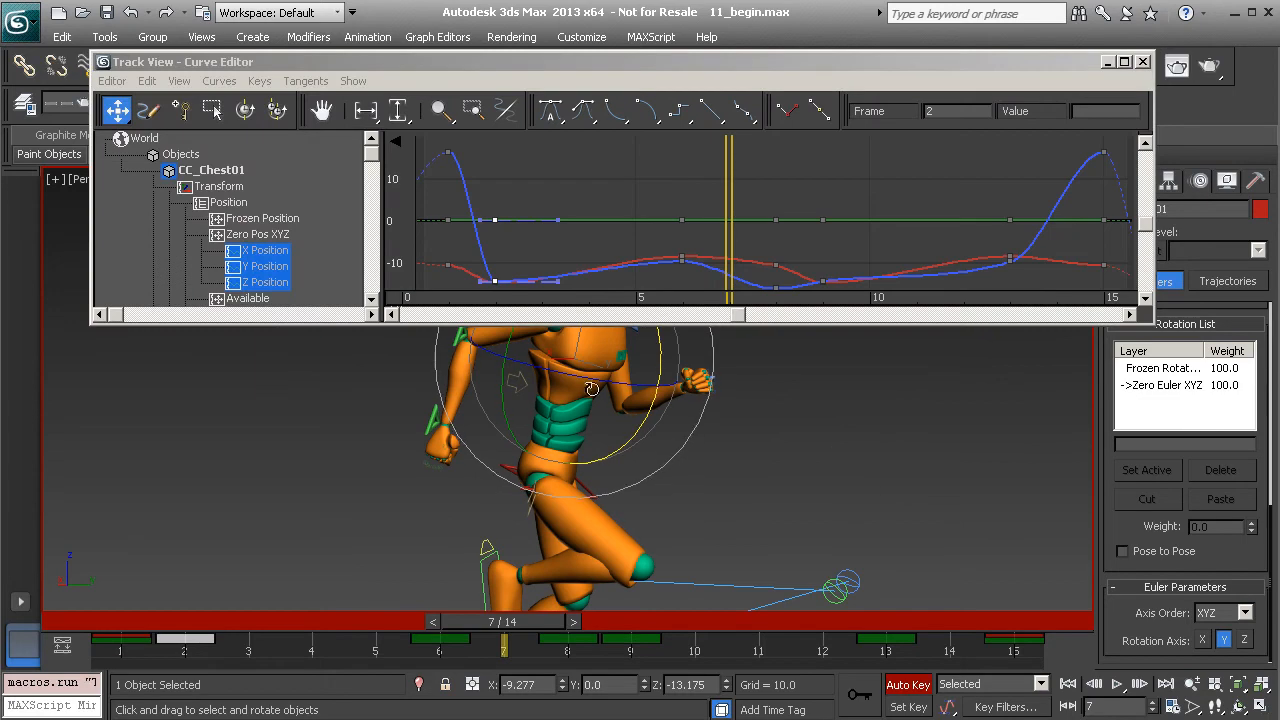
middle_click_drag(273, 251, 248, 158)
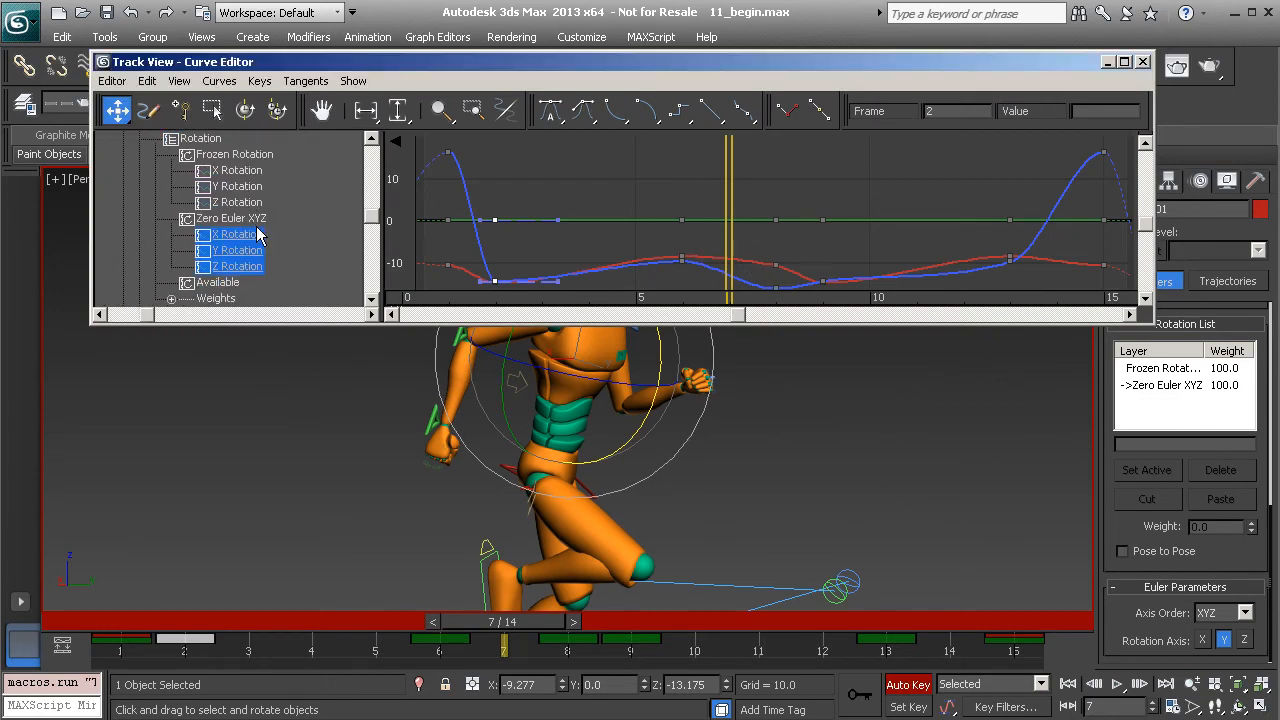
left_click(248, 237)
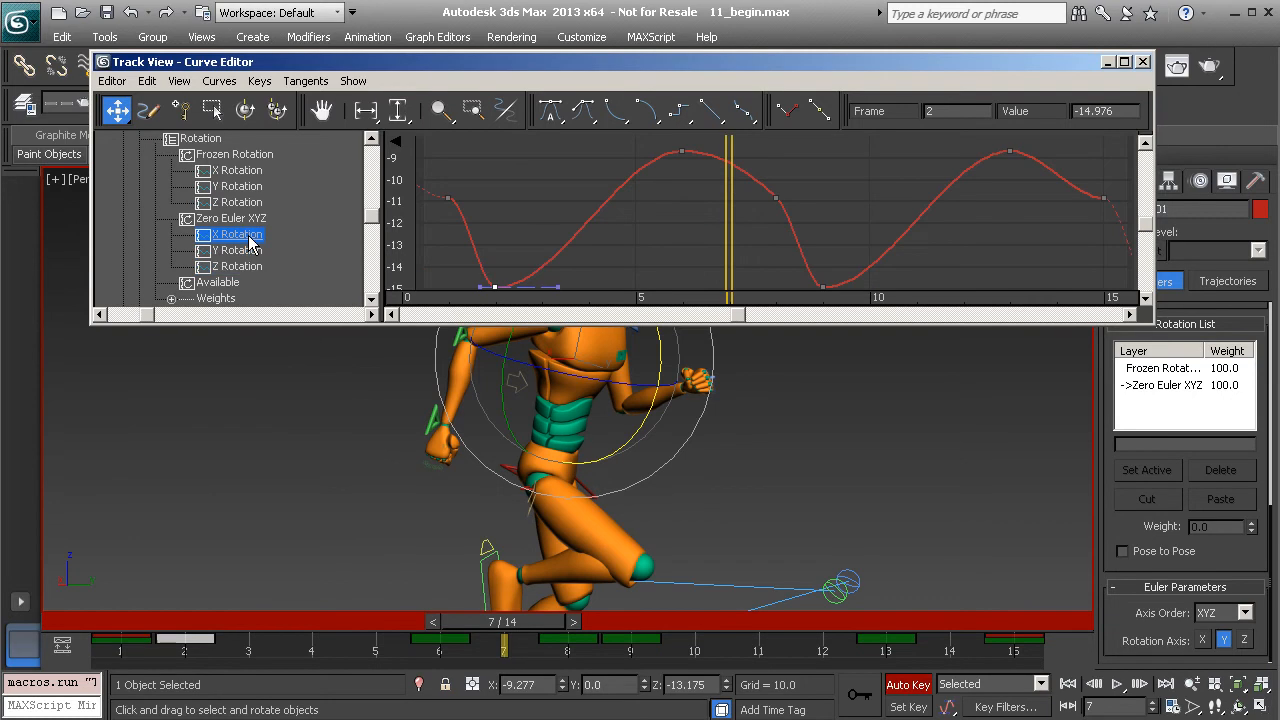
Step: Delete the frame 8 key from the chest's X Rotation curve
left_click_drag(492, 625, 567, 623)
left_click_drag(835, 229, 749, 182)
key("Delete")
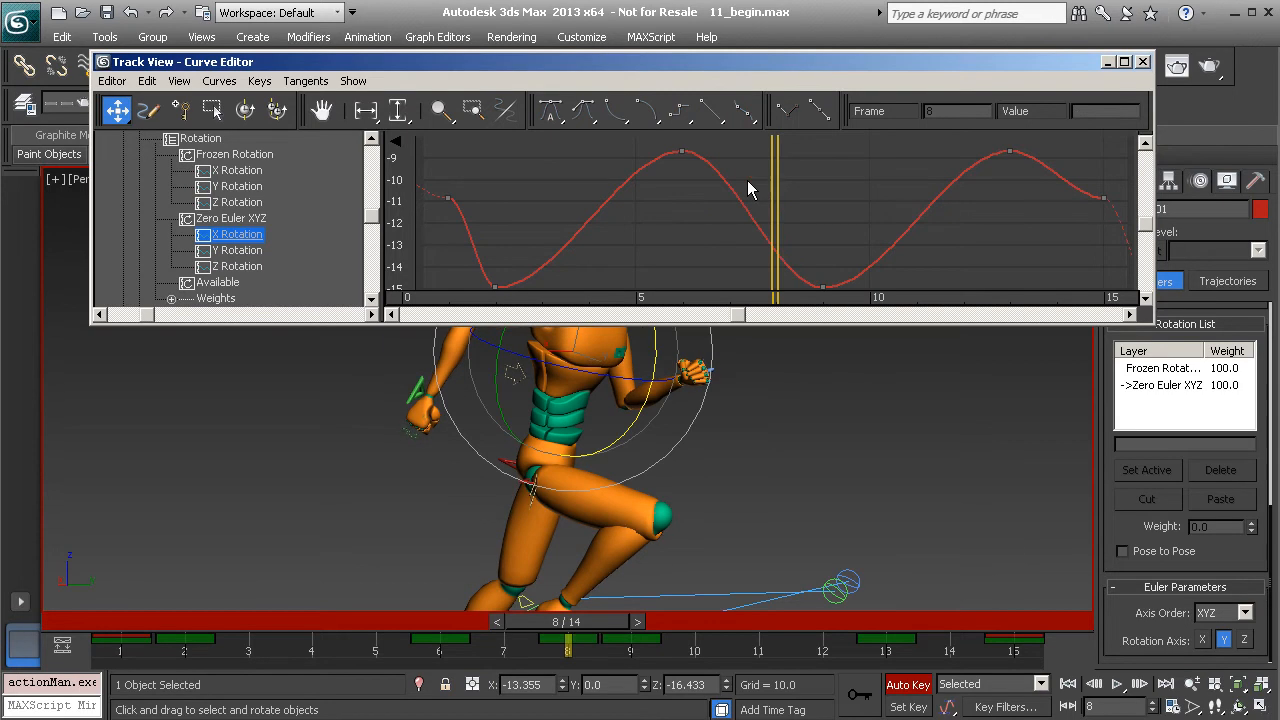
Step: Lower the chest's X Rotation keys at frames 1 and 15 to -12.796 and give them smooth, then spline tangents
left_click_drag(595, 621, 931, 578)
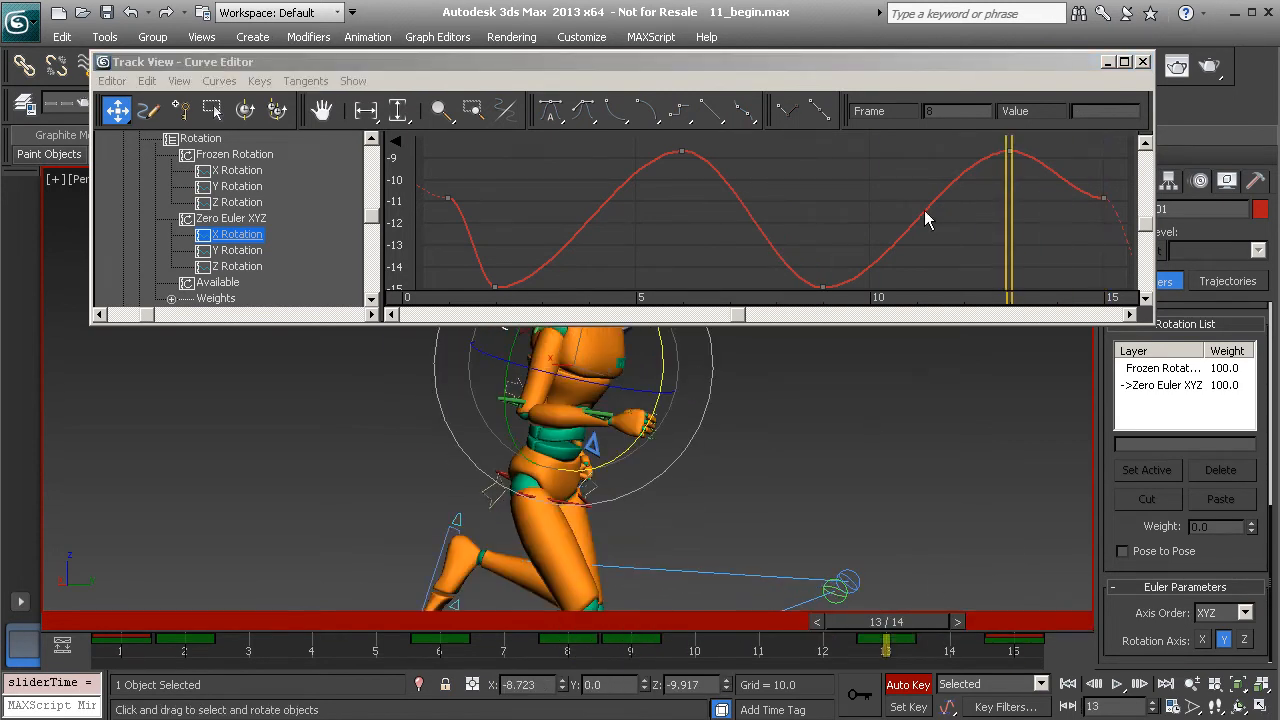
scroll(771, 206, "down", 4)
left_click_drag(621, 203, 621, 204)
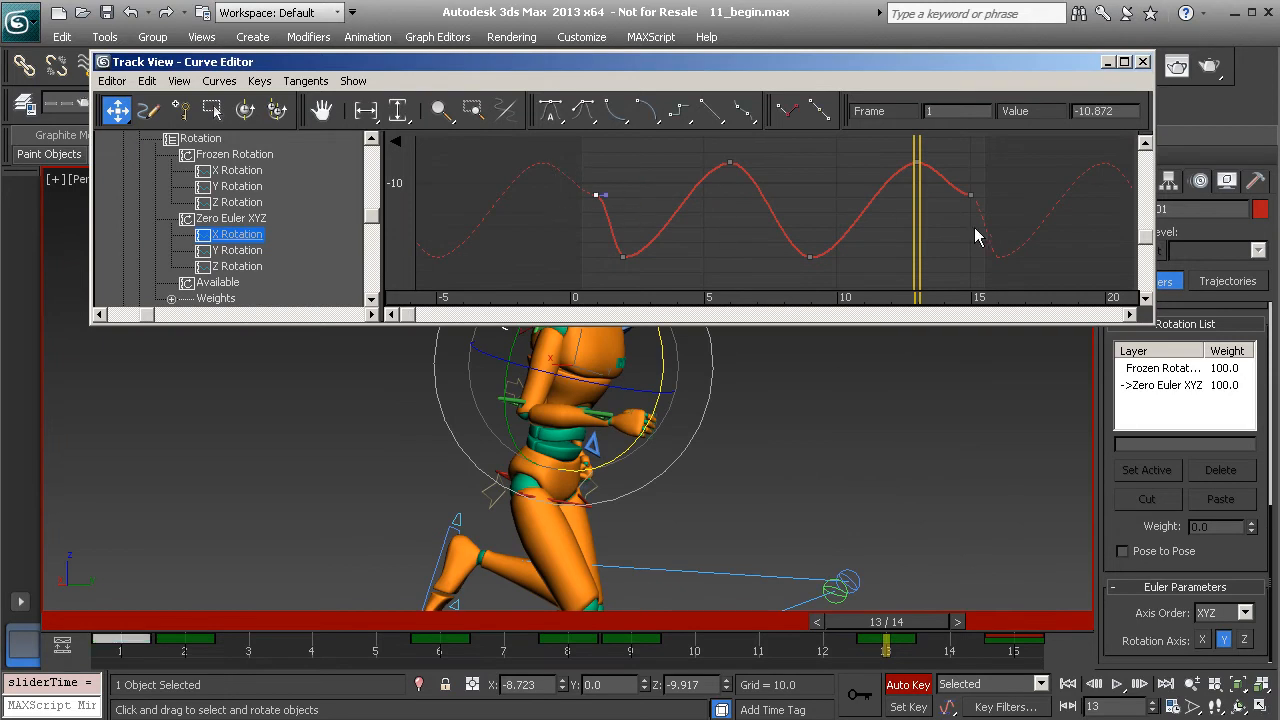
left_click_drag(994, 209, 970, 231, "ctrl")
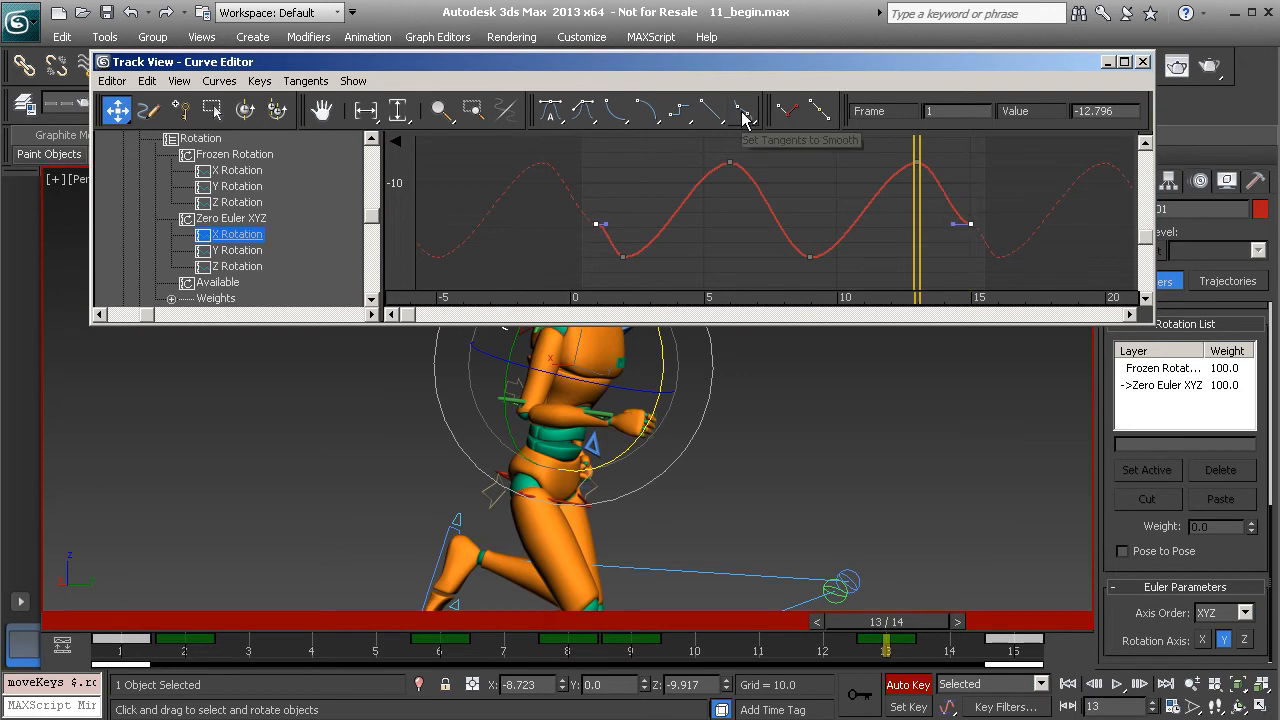
left_click(745, 119)
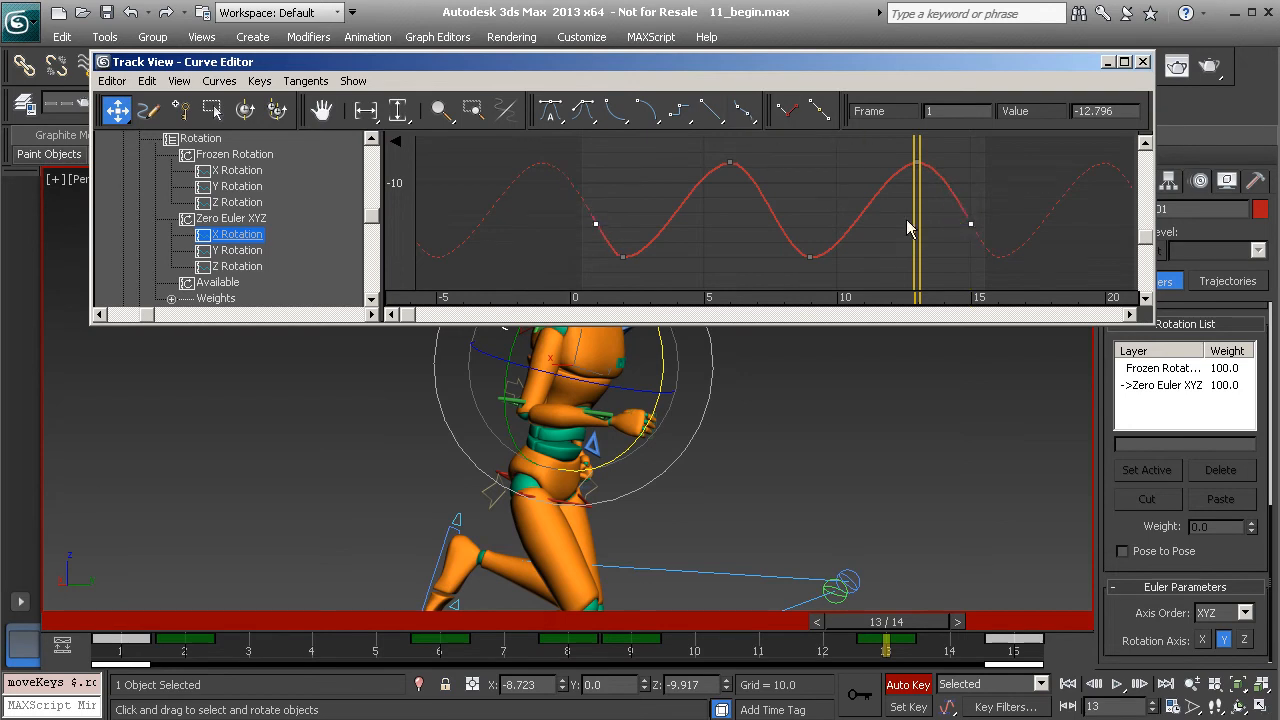
left_click(585, 116)
Step: Display the chest's Z Rotation curve and delete its keys at frames 2 and 6
left_click(236, 250)
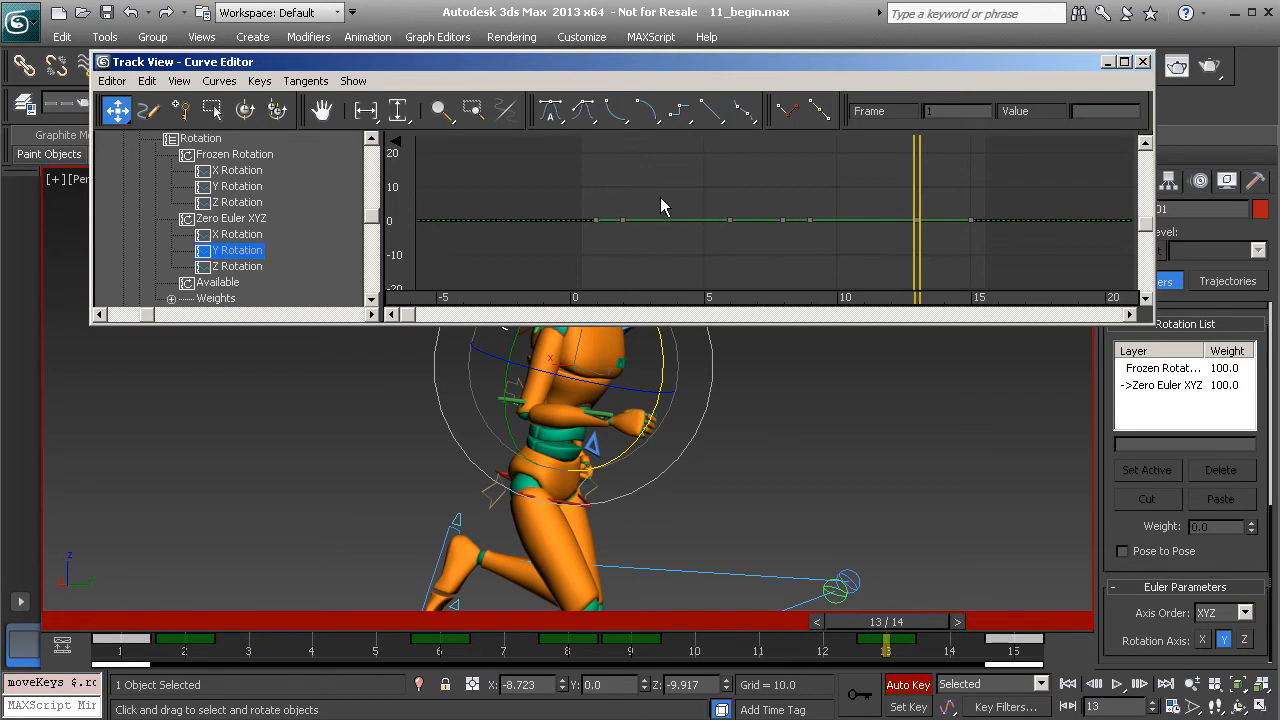
left_click(252, 267)
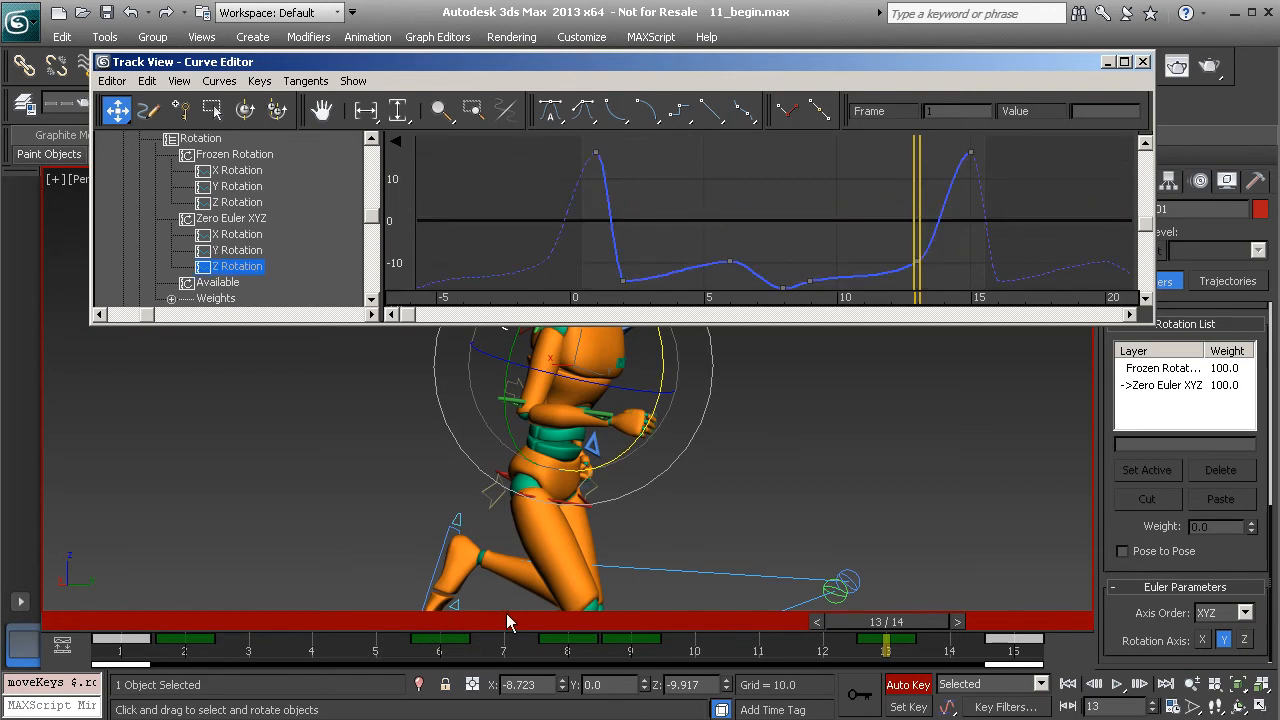
mouse_move(240, 628)
left_mouse_down()
mouse_move(130, 623)
mouse_move(195, 622)
left_mouse_up()
left_click_drag(575, 228, 651, 295)
key("Delete")
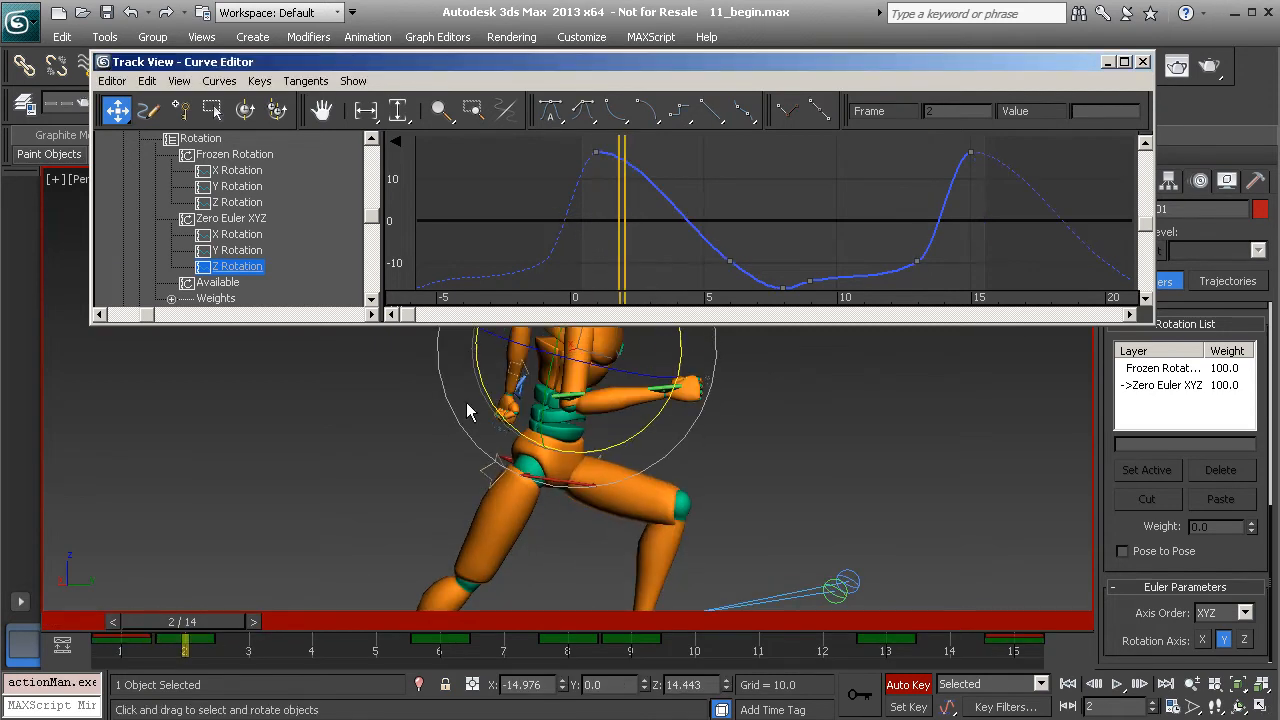
left_click_drag(202, 621, 458, 622)
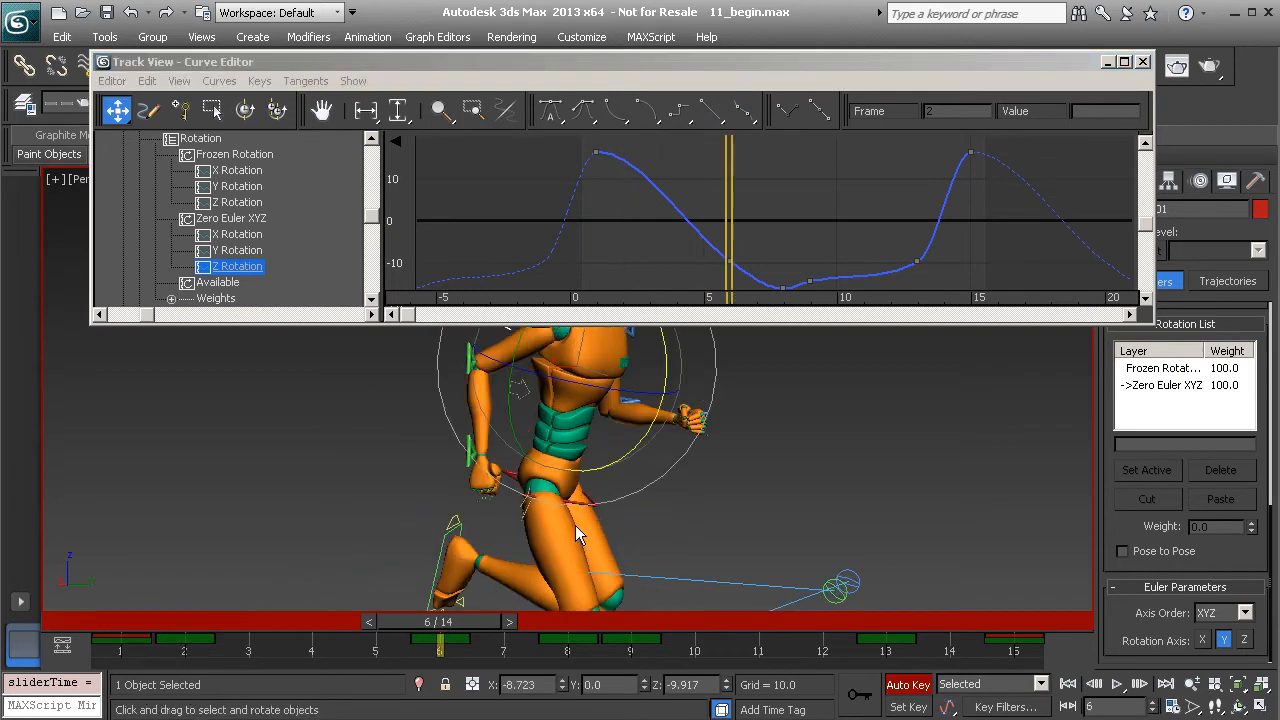
left_click_drag(613, 222, 757, 287)
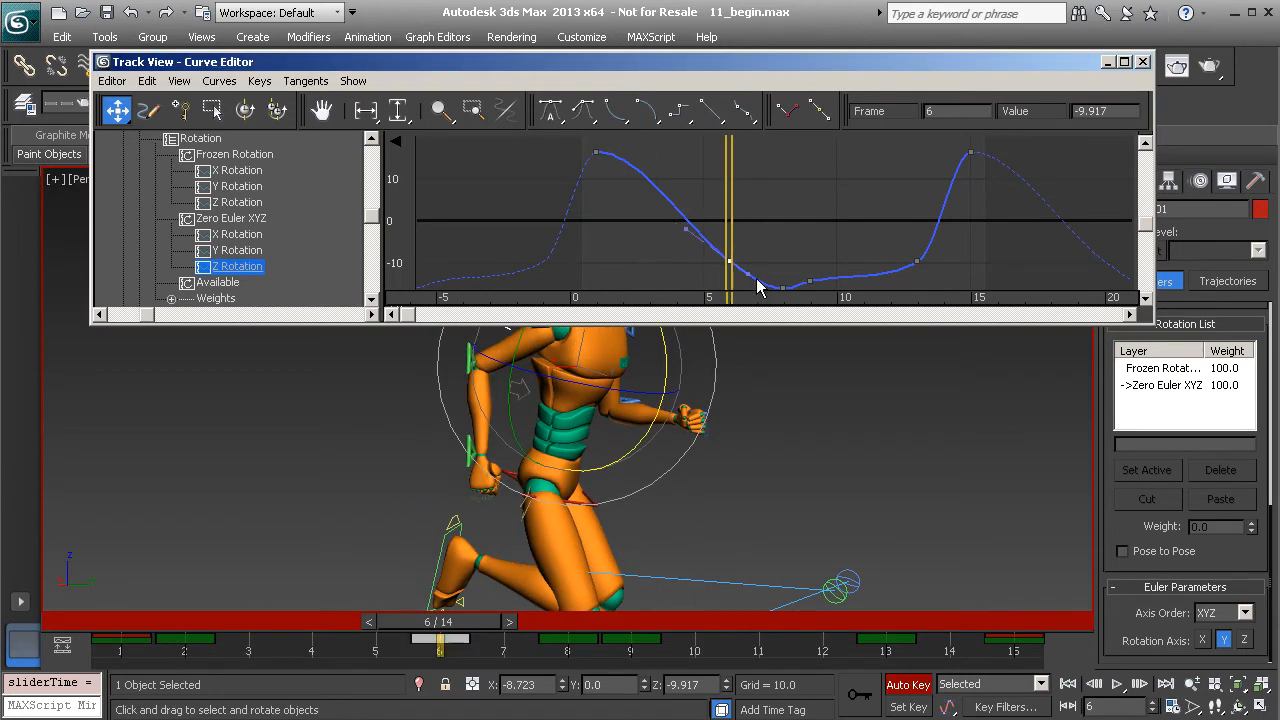
key("ctrl+d")
Step: Delete the chest's Z Rotation keys at frames 9 and 13, and inspect the curve and the torso twist
left_click_drag(460, 624, 652, 624)
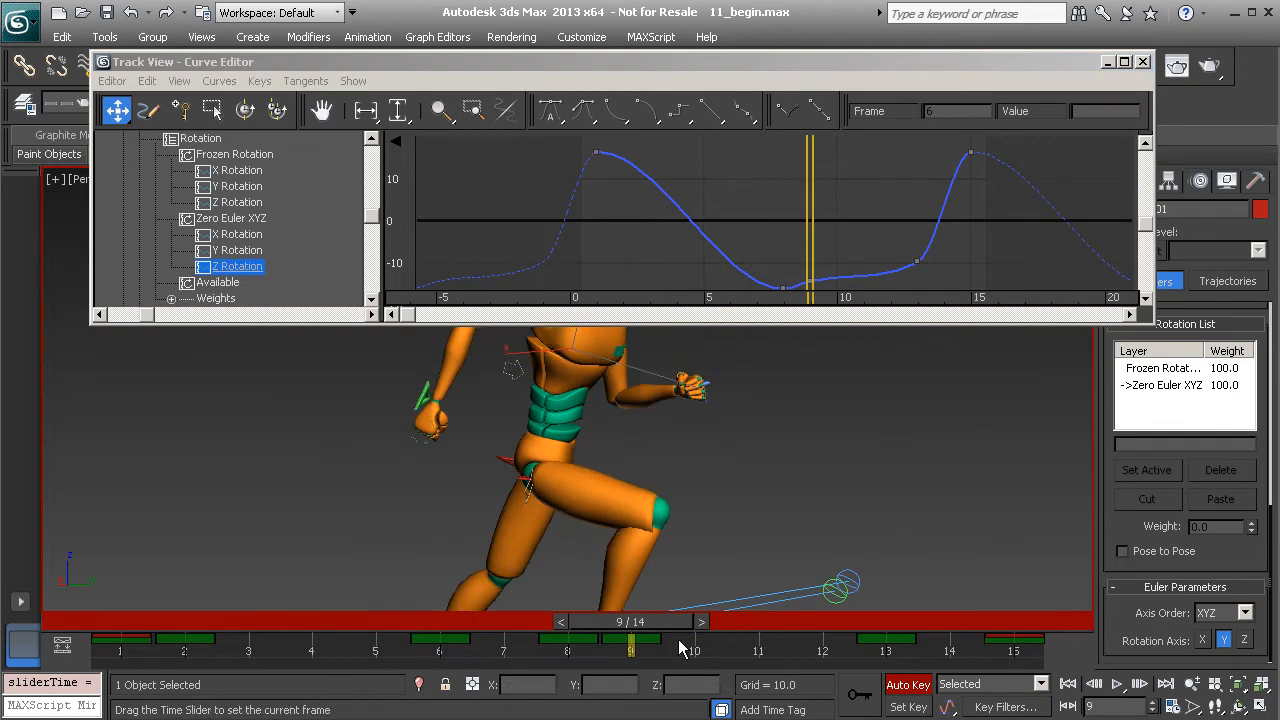
left_click_drag(966, 276, 895, 252)
middle_click_drag(860, 208, 846, 181)
left_click_drag(957, 271, 792, 195)
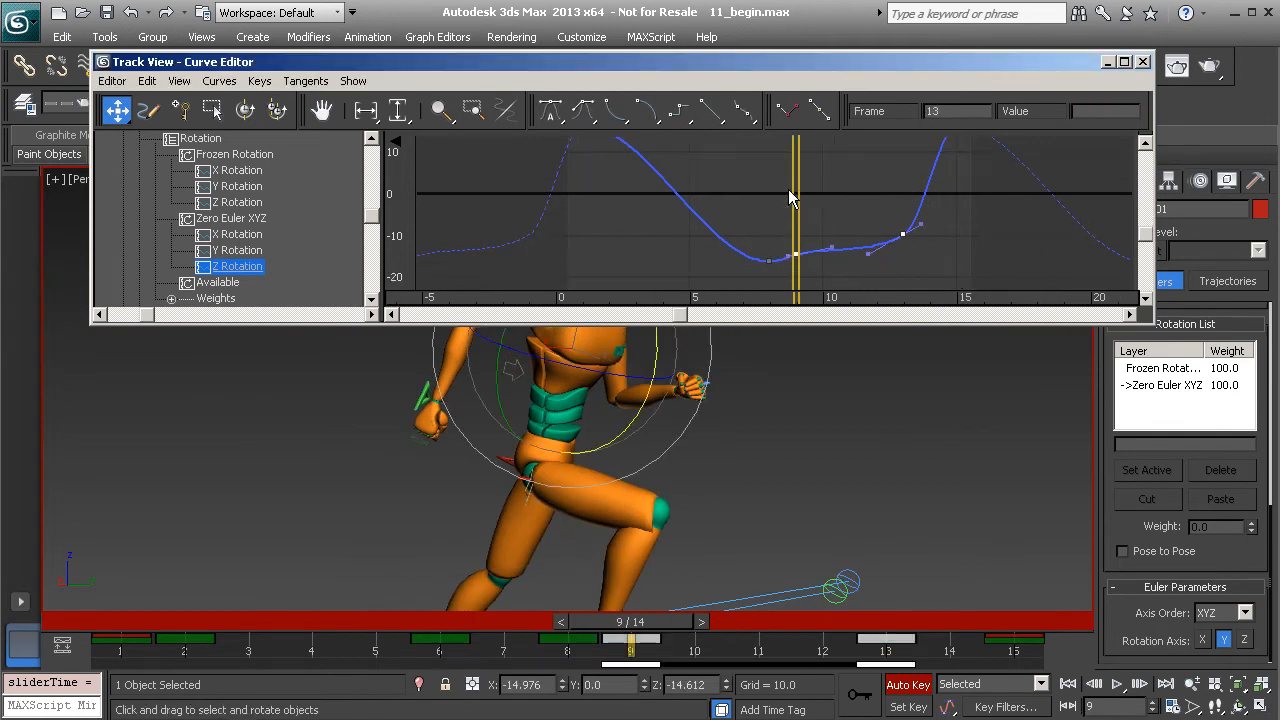
key("Delete")
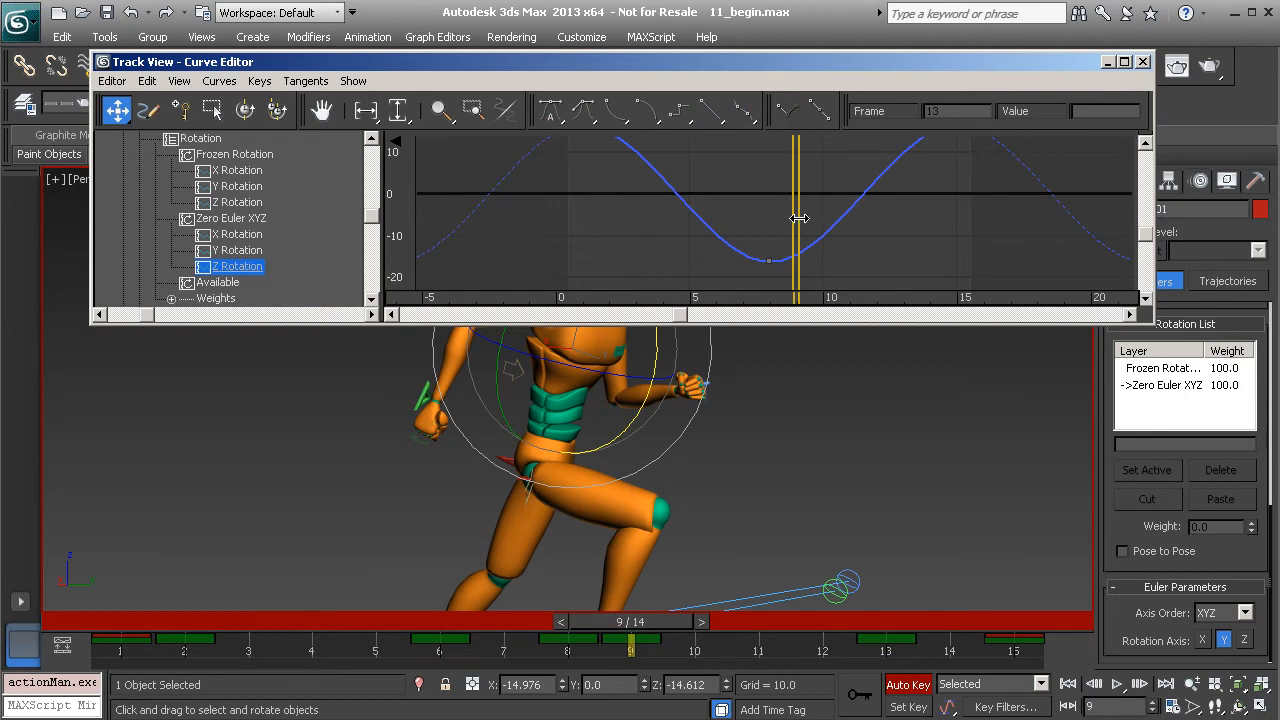
middle_click_drag(764, 455, 642, 436, "alt")
middle_click_drag(782, 190, 746, 234, "ctrl+alt")
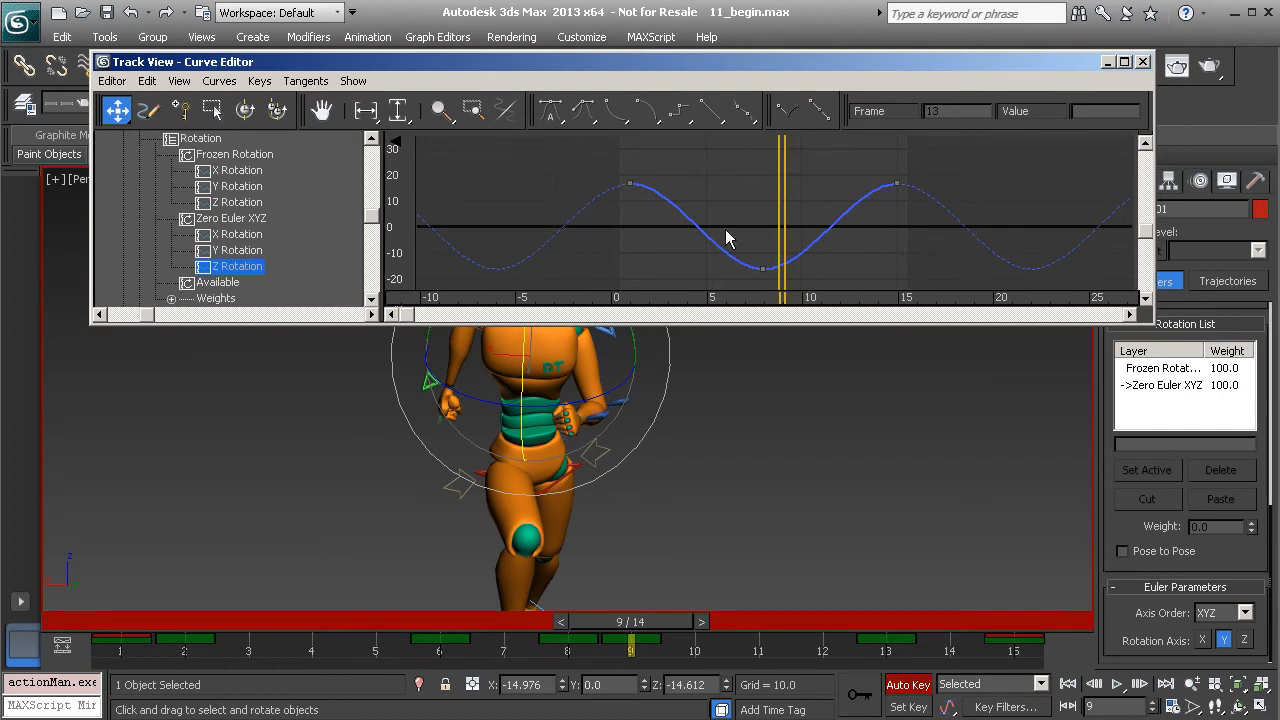
middle_click_drag(550, 457, 620, 442, "alt")
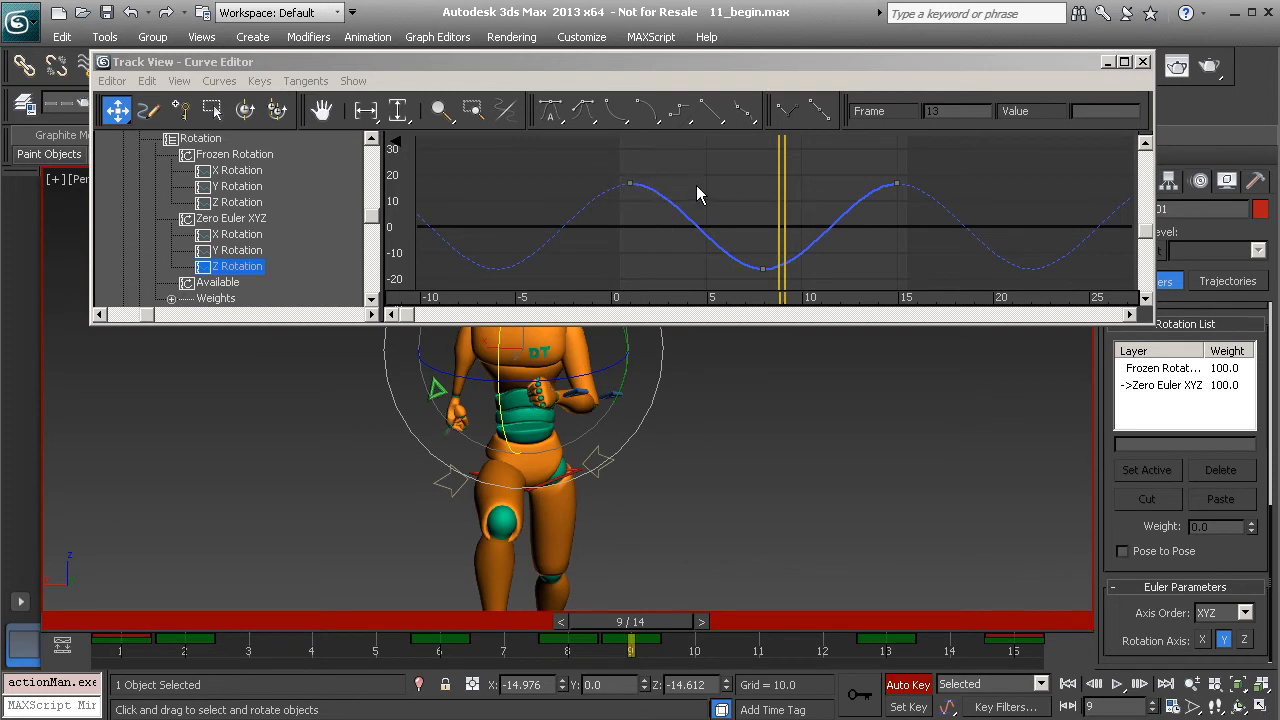
Step: Give all keys of the chest's Z Rotation curve spline tangents
left_click_drag(588, 153, 952, 286)
middle_click_drag(771, 213, 752, 196)
left_click_drag(584, 112, 585, 117)
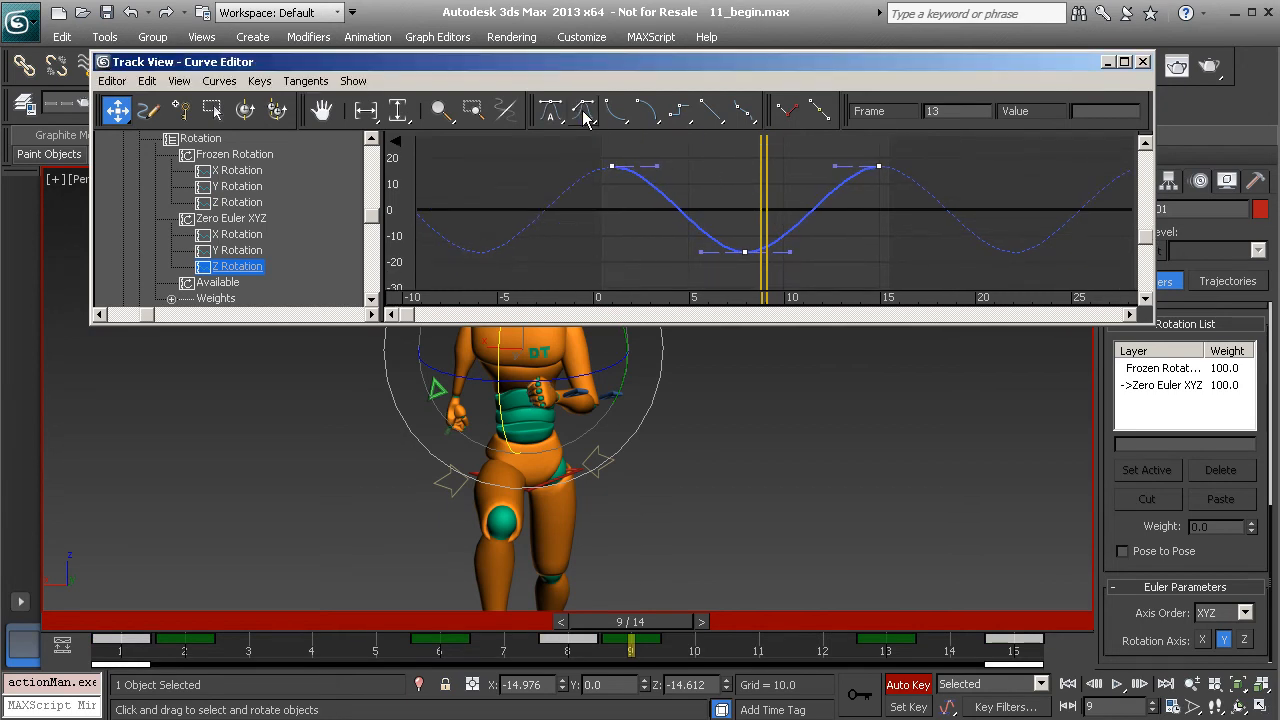
Step: Show the advanced settings of the Z Rotation key at frame 1 and set its outgoing tangent length to 0.5
left_click(611, 166)
right_click(611, 166)
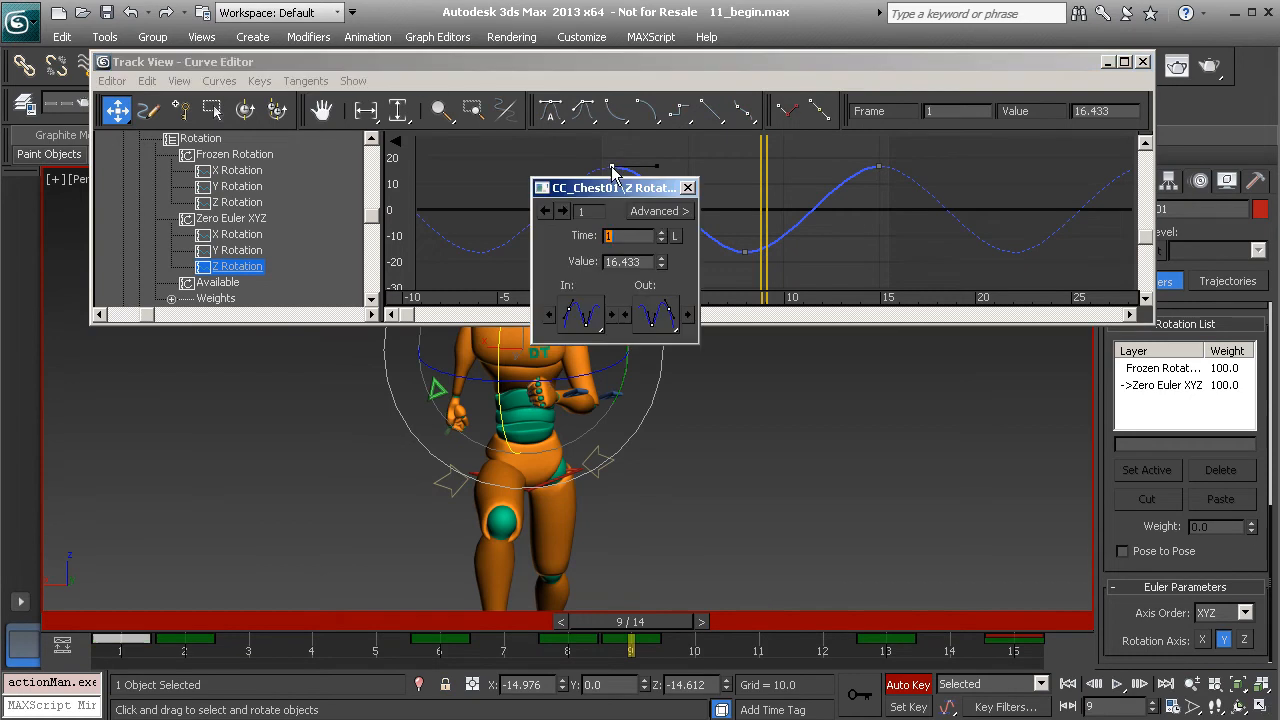
left_click(657, 210)
left_click_drag(783, 192, 489, 186)
double_click(518, 262)
type("0.5")
key("Return")
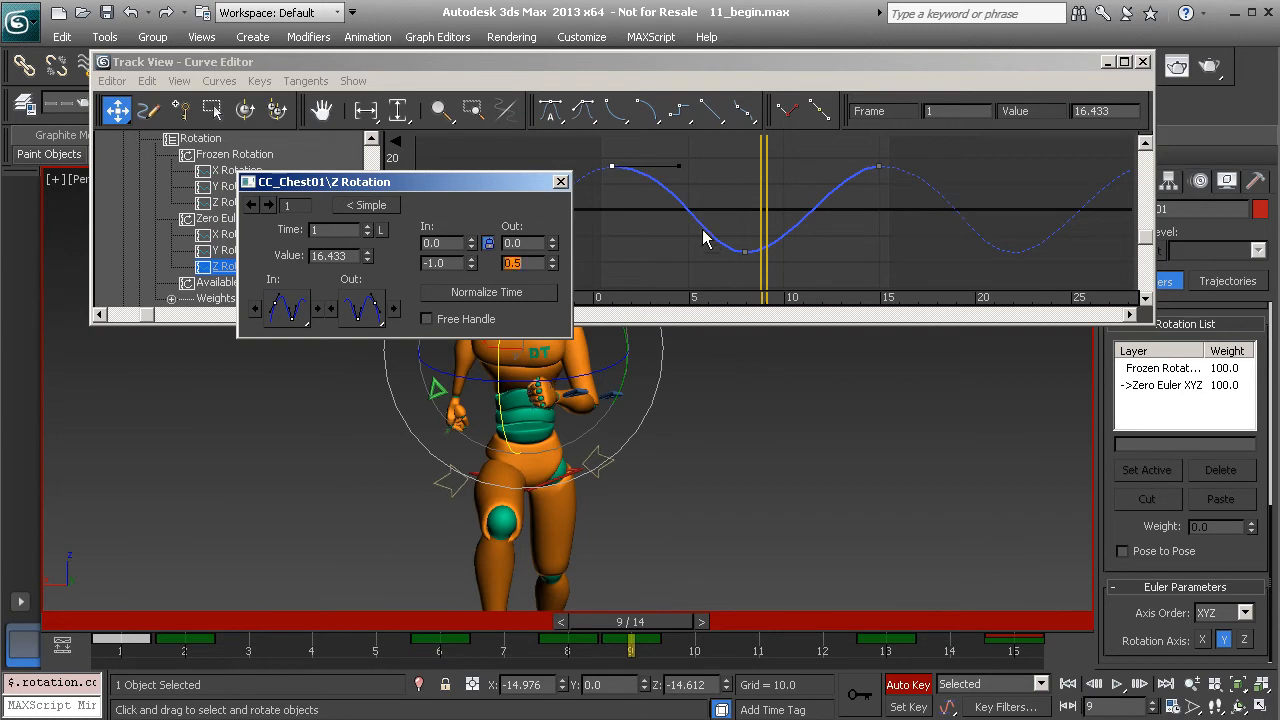
Step: Set both the incoming and outgoing tangent lengths of the Z Rotation key at frame 8 to 0.5
left_click_drag(710, 240, 789, 268)
double_click(440, 262)
type("0.5")
key("Return")
double_click(530, 260)
type(".5")
key("Return")
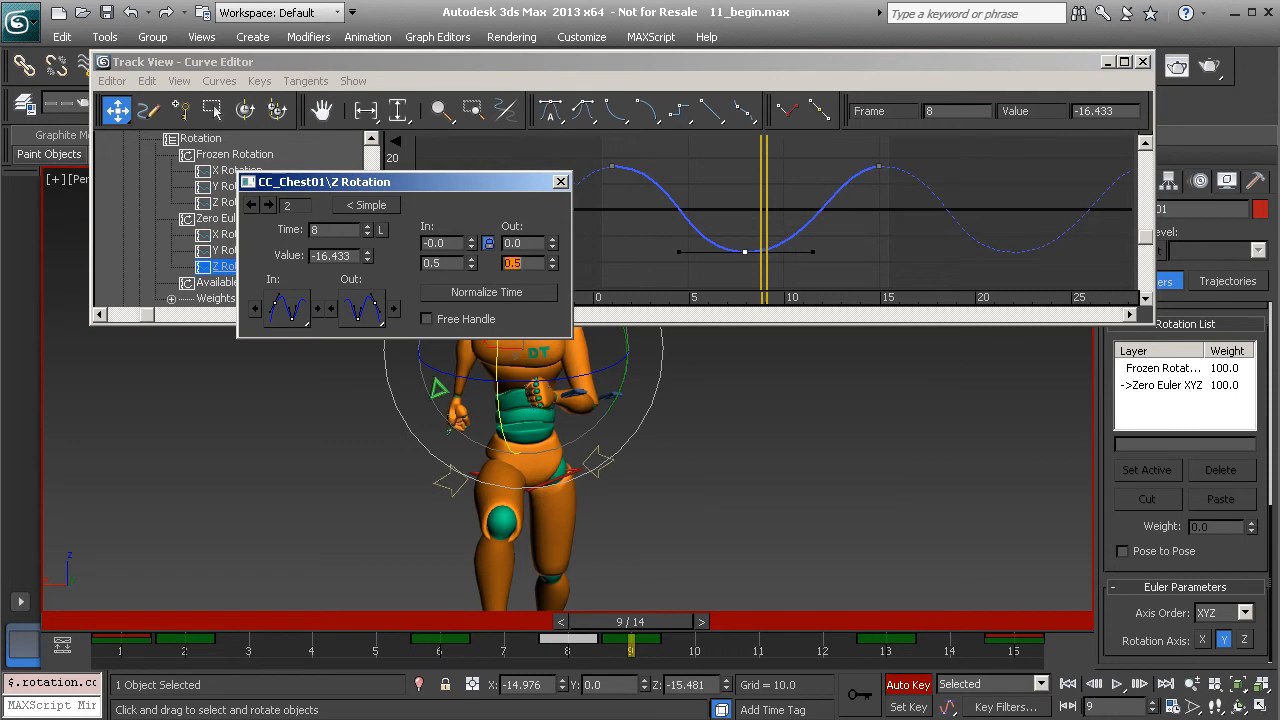
Step: Set the incoming tangent length of the Z Rotation key at frame 15 to 0.5 and close the key settings
left_click_drag(922, 200, 835, 143)
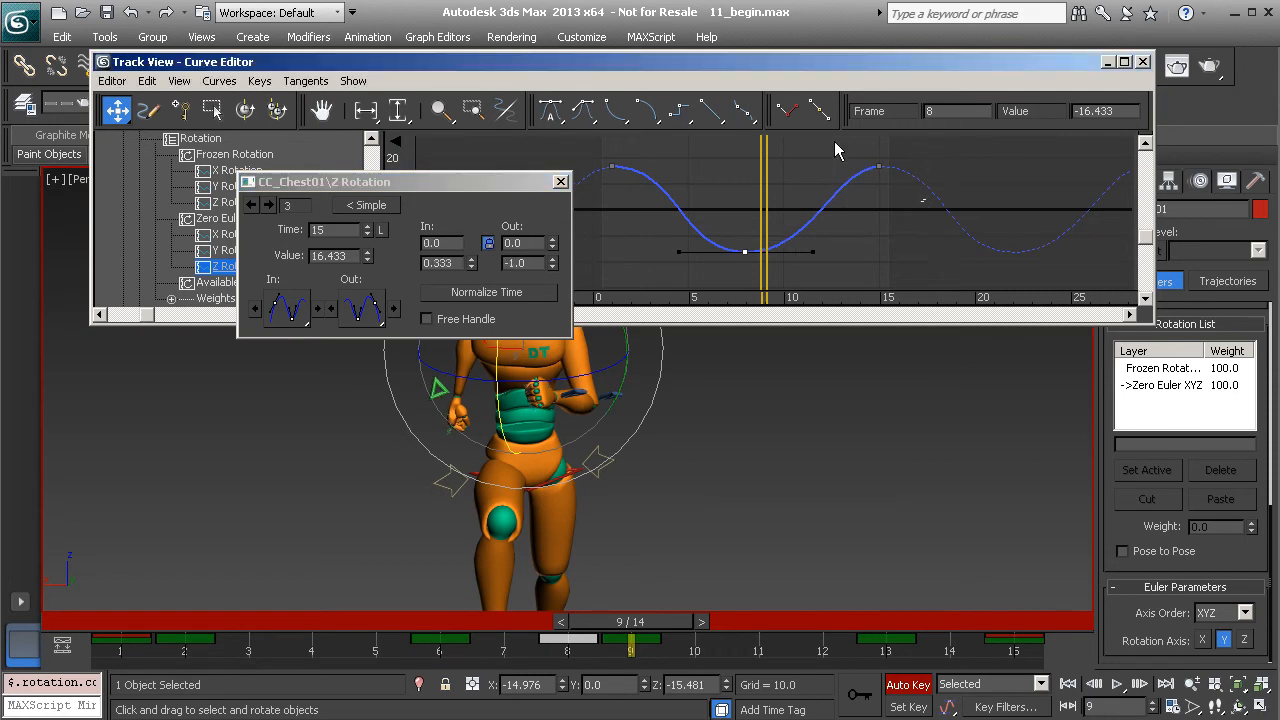
double_click(450, 263)
type(".5")
key("Return")
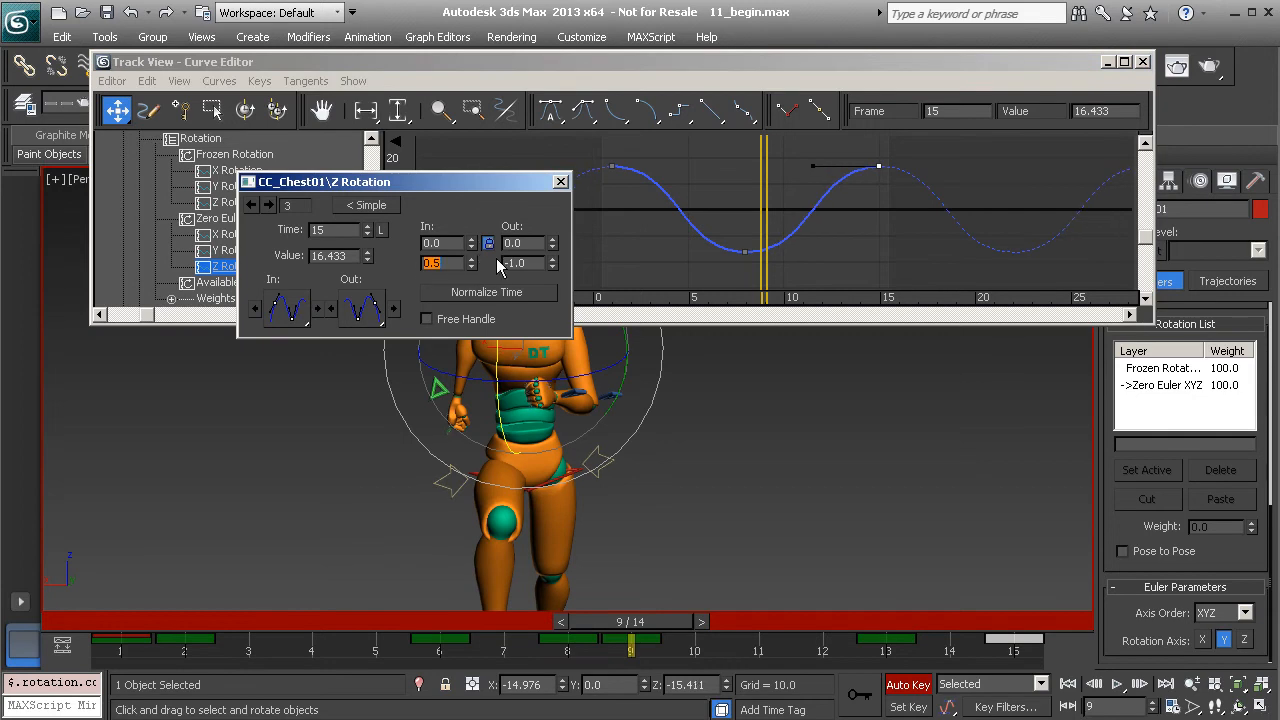
left_click(561, 181)
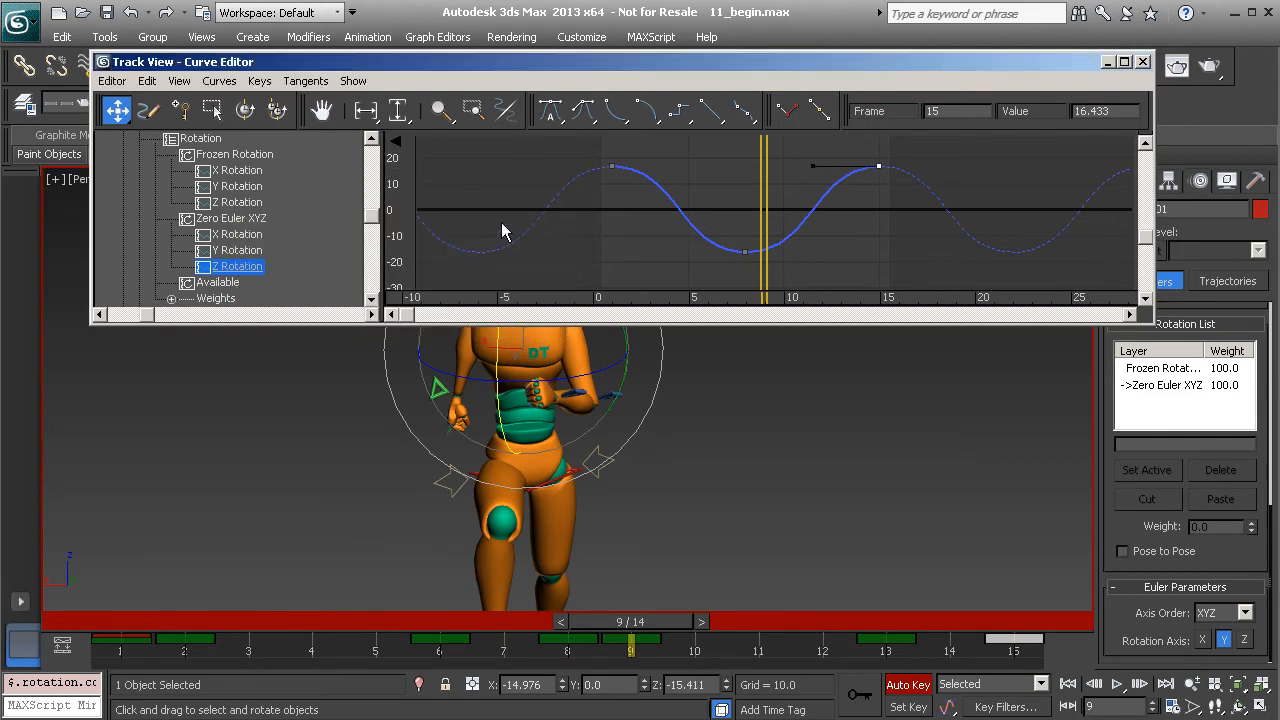
Step: Display the chest's X Rotation curve and offset all its keys one frame forward with n+1
left_click(235, 250)
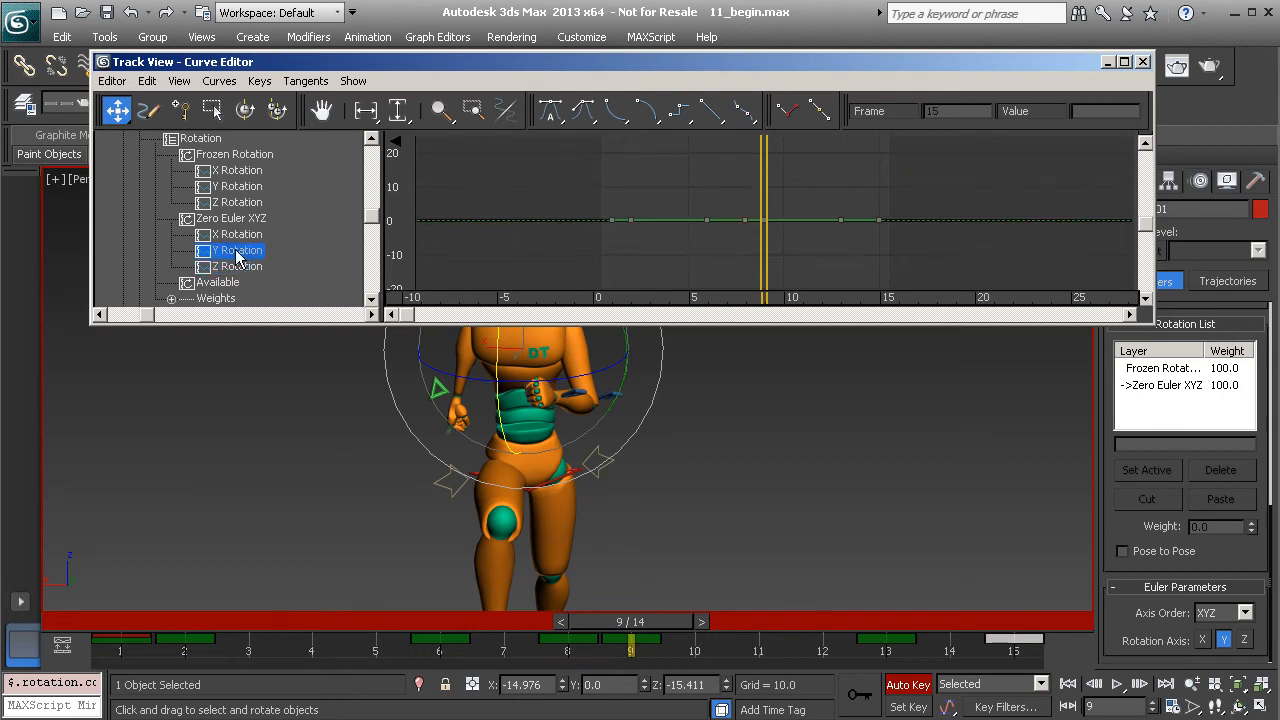
left_click(240, 234)
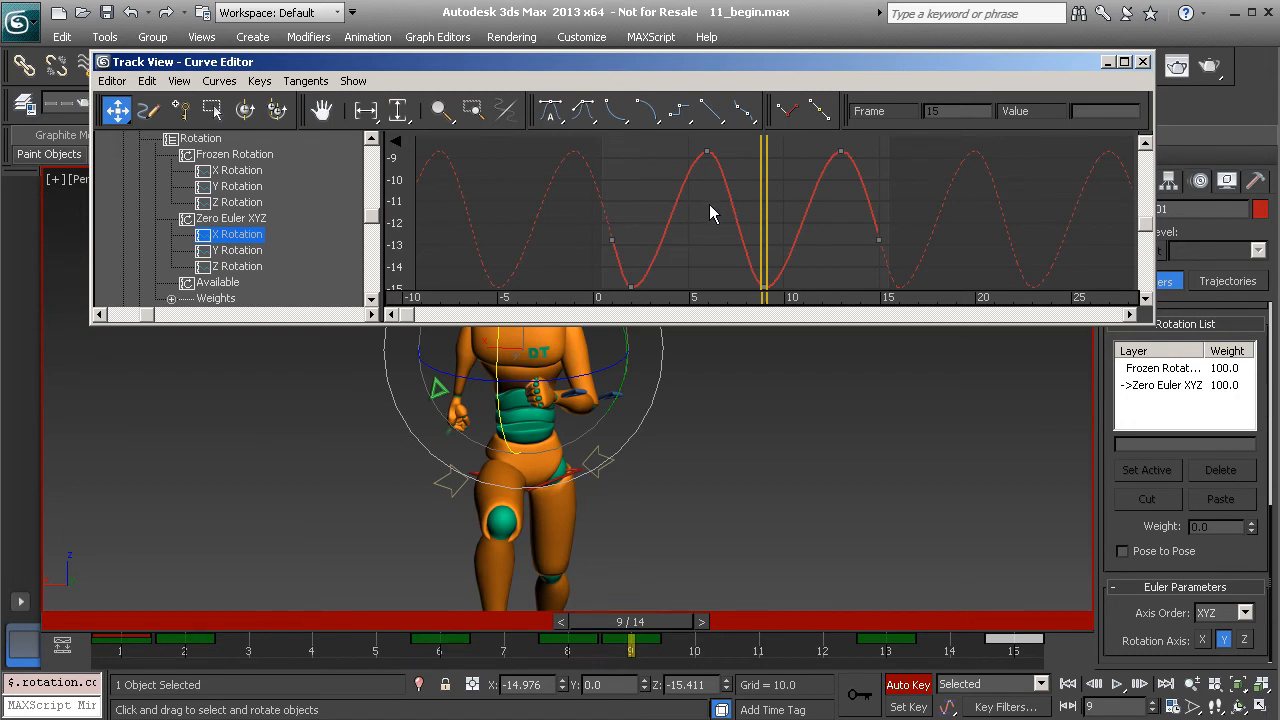
middle_click_drag(710, 205, 726, 203)
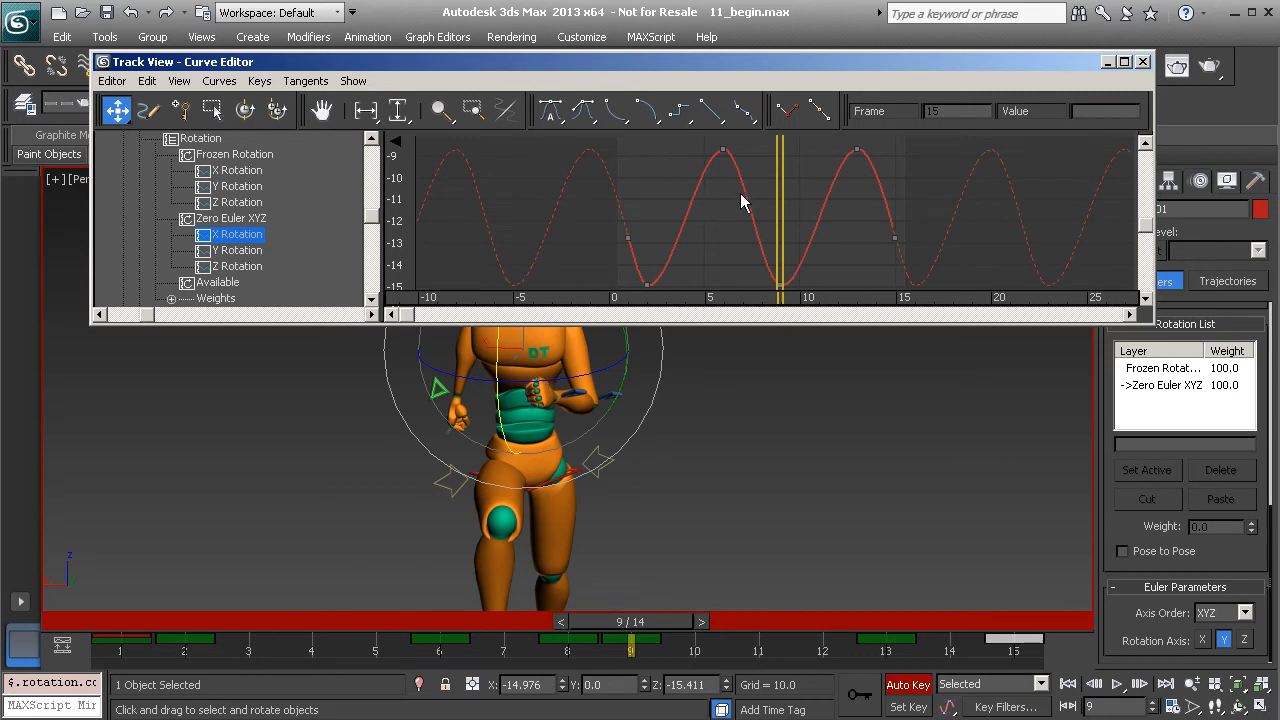
middle_click_drag(747, 175, 753, 256, "ctrl+alt")
left_click_drag(535, 147, 972, 282)
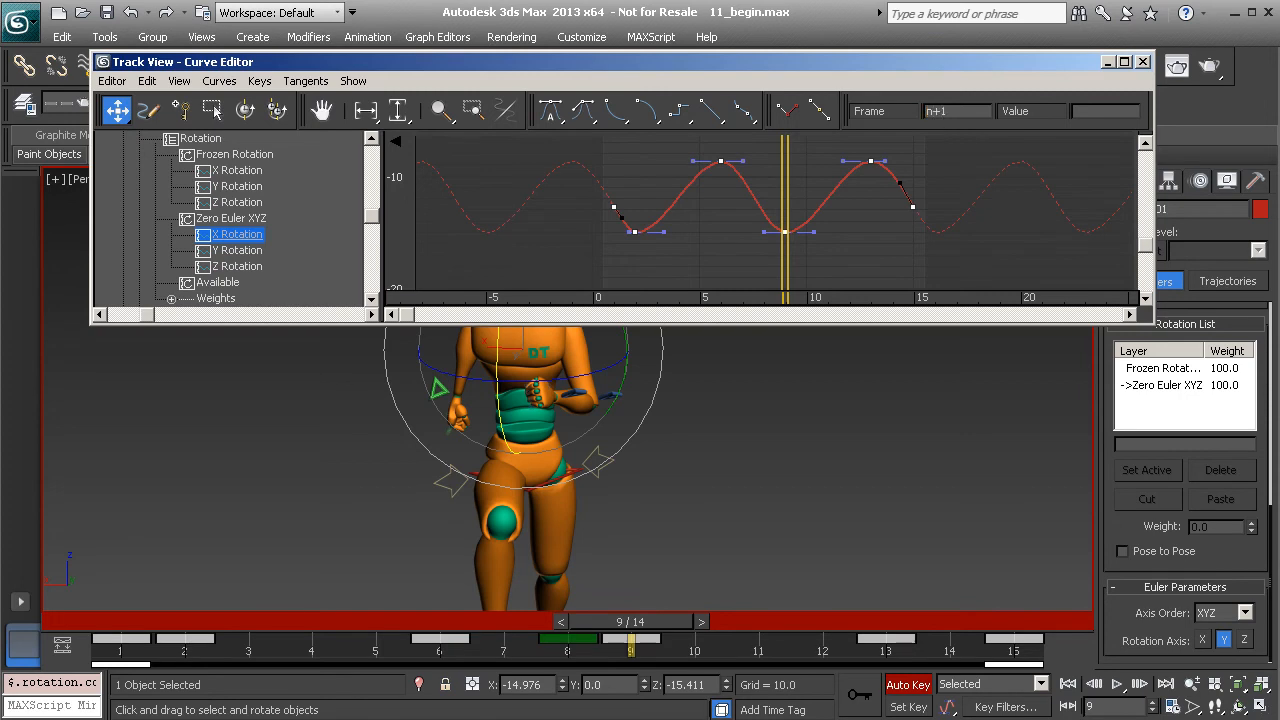
key("Return")
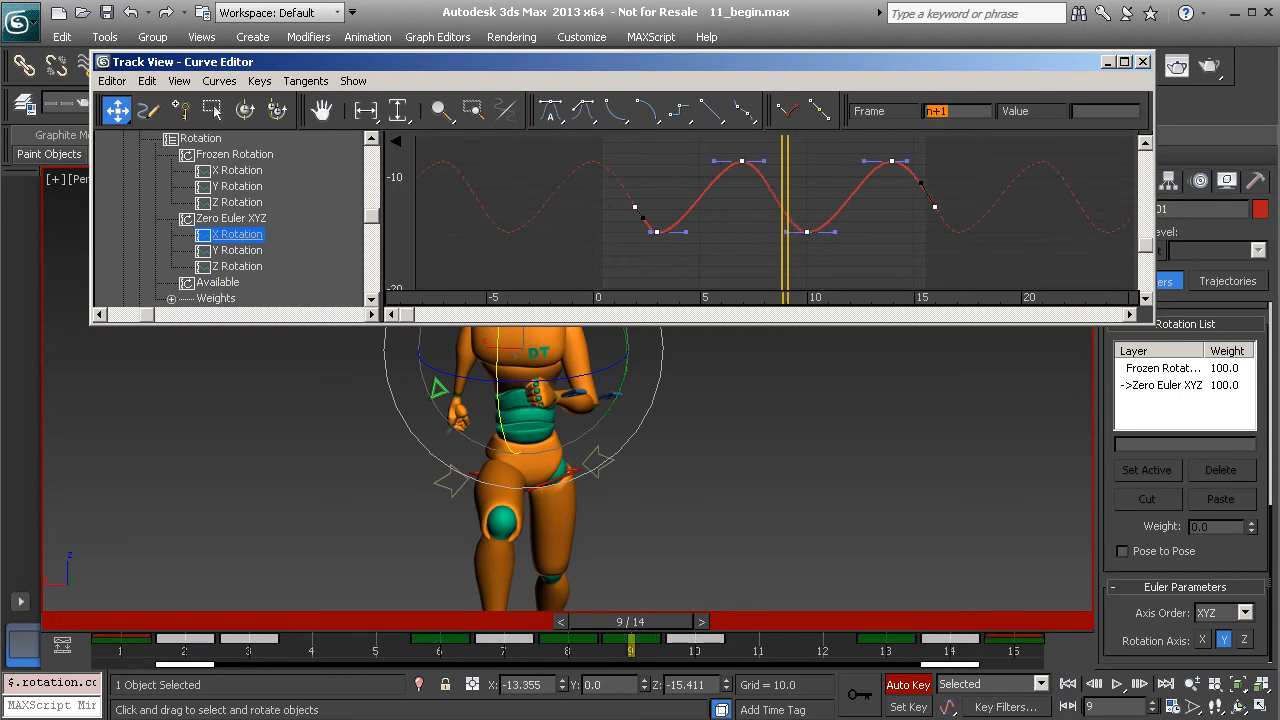
Step: Go to frame 15 and add a key there on the chest's X Rotation curve
left_click_drag(737, 622, 1015, 622)
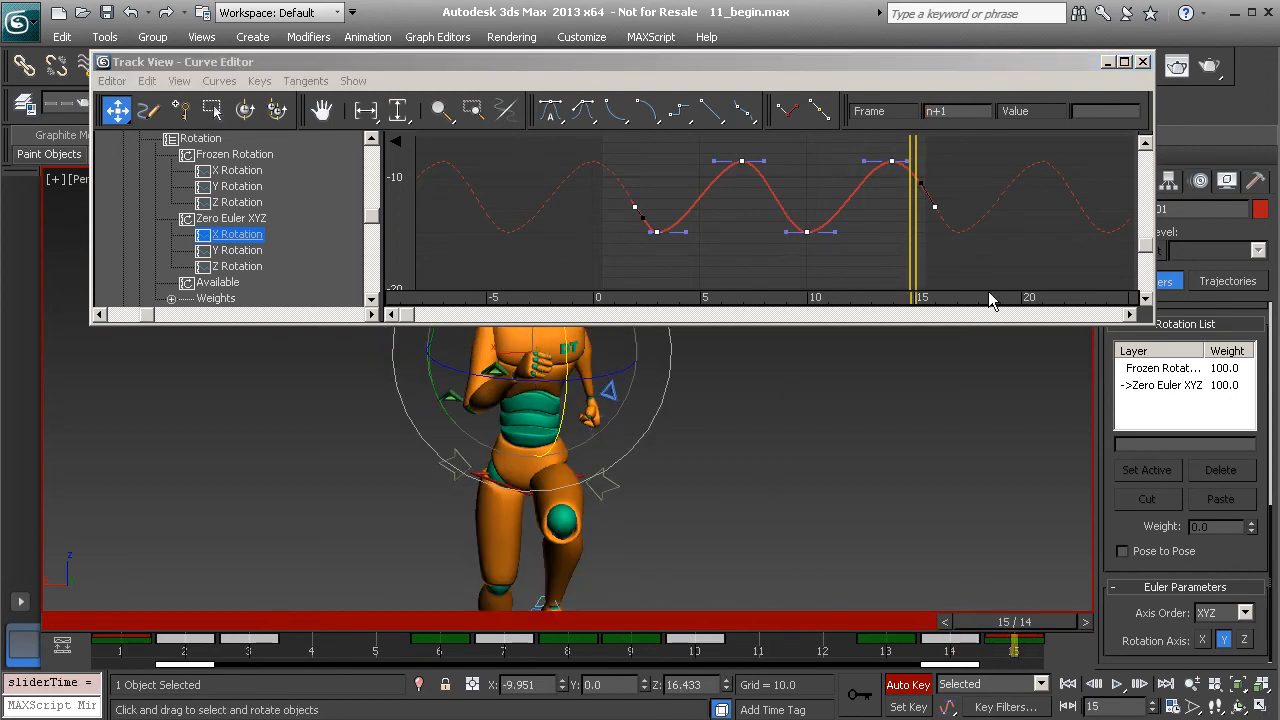
left_click(970, 245)
middle_click_drag(970, 245, 893, 260)
right_click(812, 210)
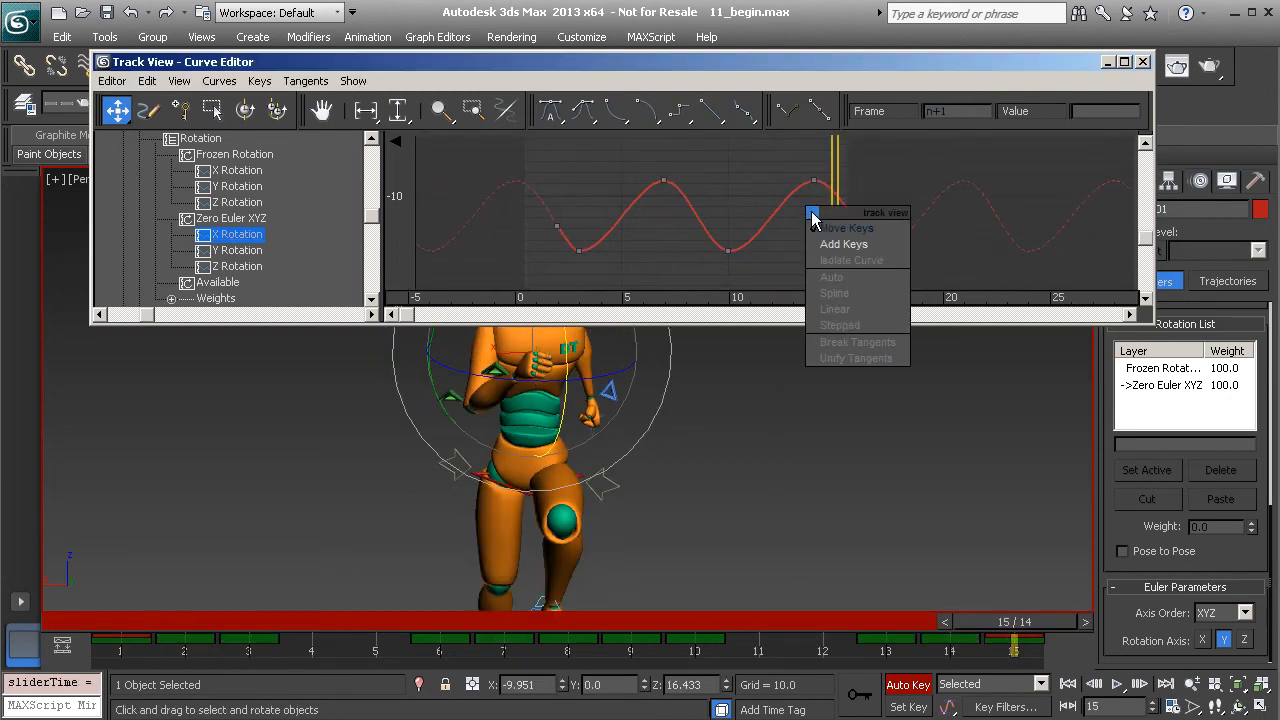
left_click(846, 246)
left_click(835, 194)
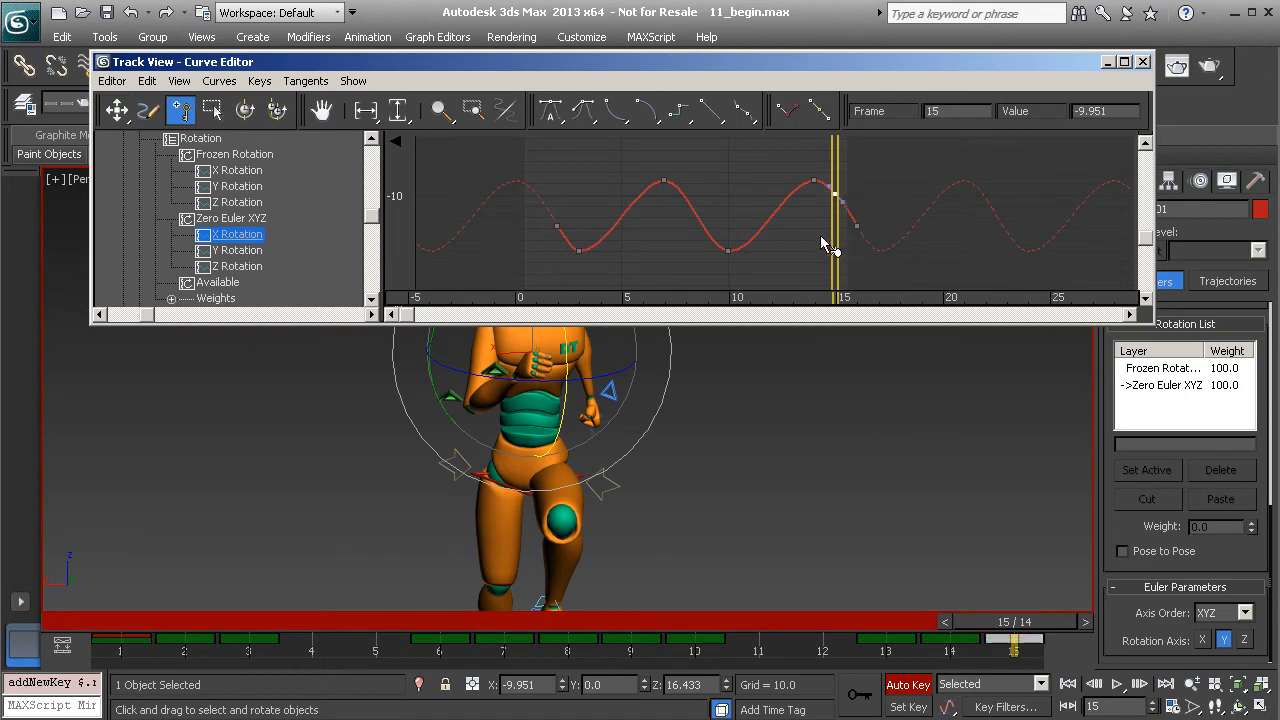
Step: Copy the new X Rotation key from frame 15 to frame 1, keeping its value of -9.951
middle_click_drag(797, 245, 942, 235)
right_click(860, 226)
left_click(895, 232)
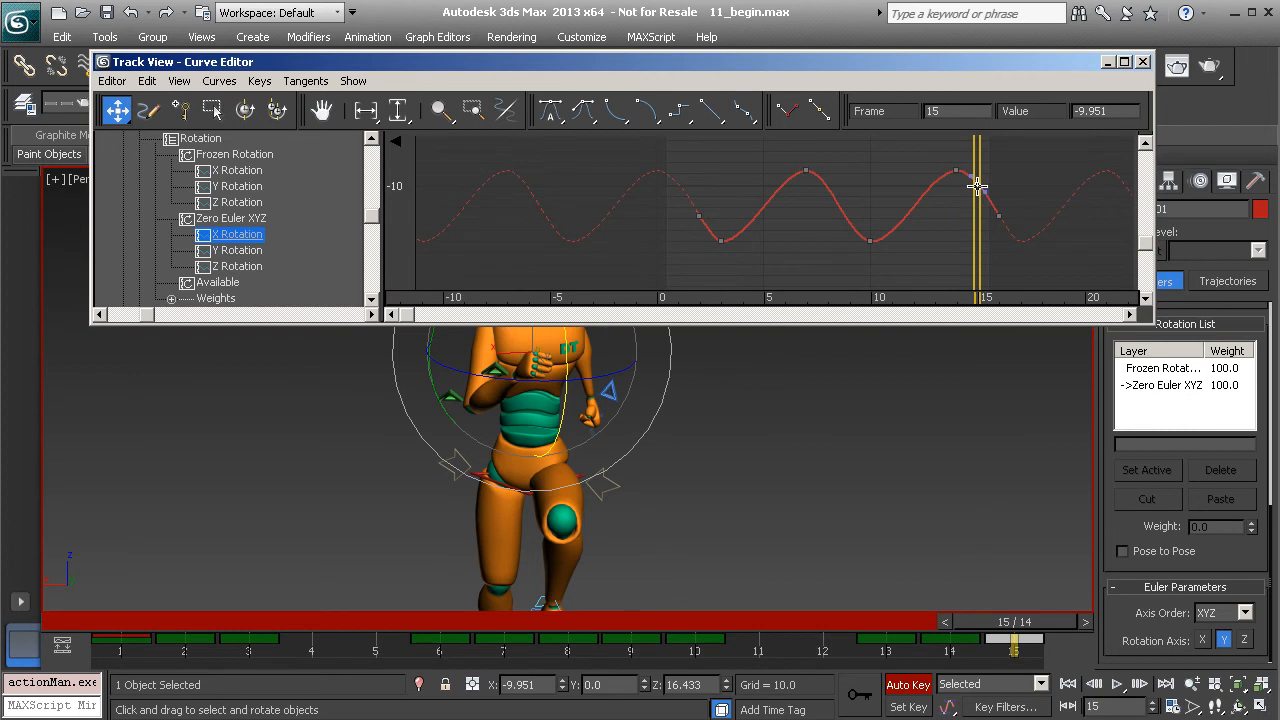
left_click_drag(977, 186, 685, 196)
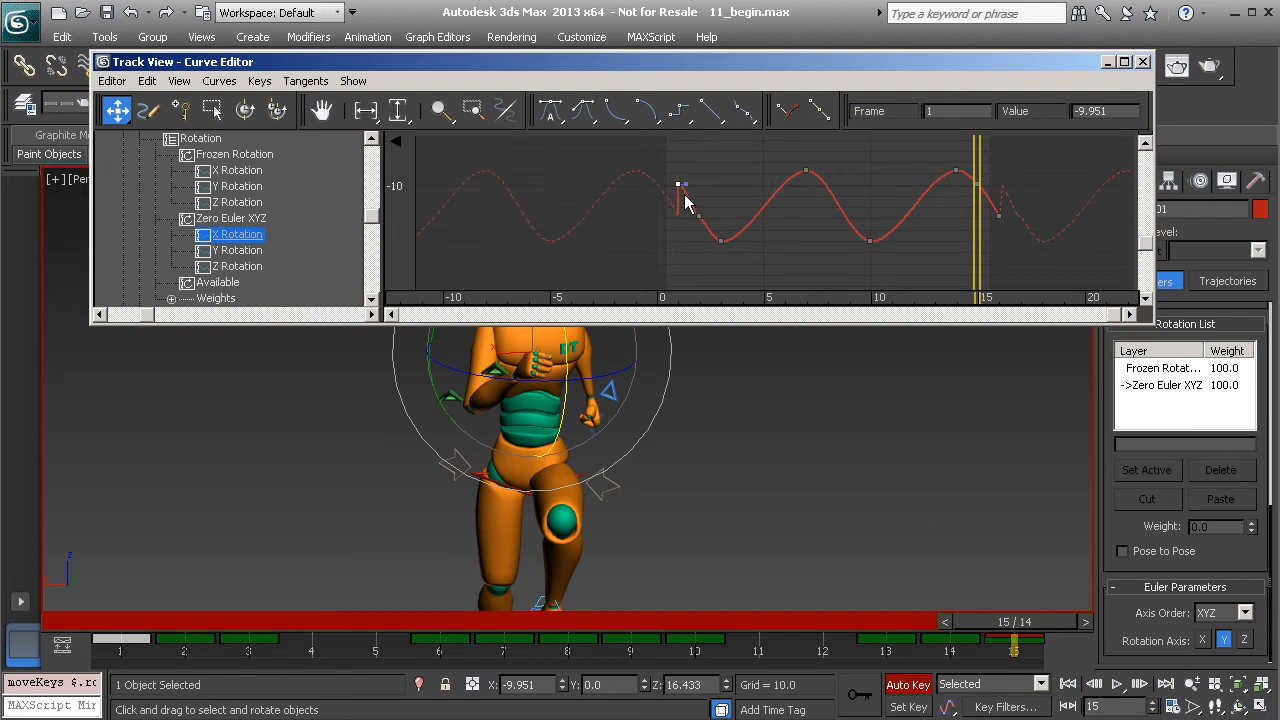
Step: Delete the chest's X Rotation keys at frames 16 and 2
left_click_drag(1043, 257, 993, 191)
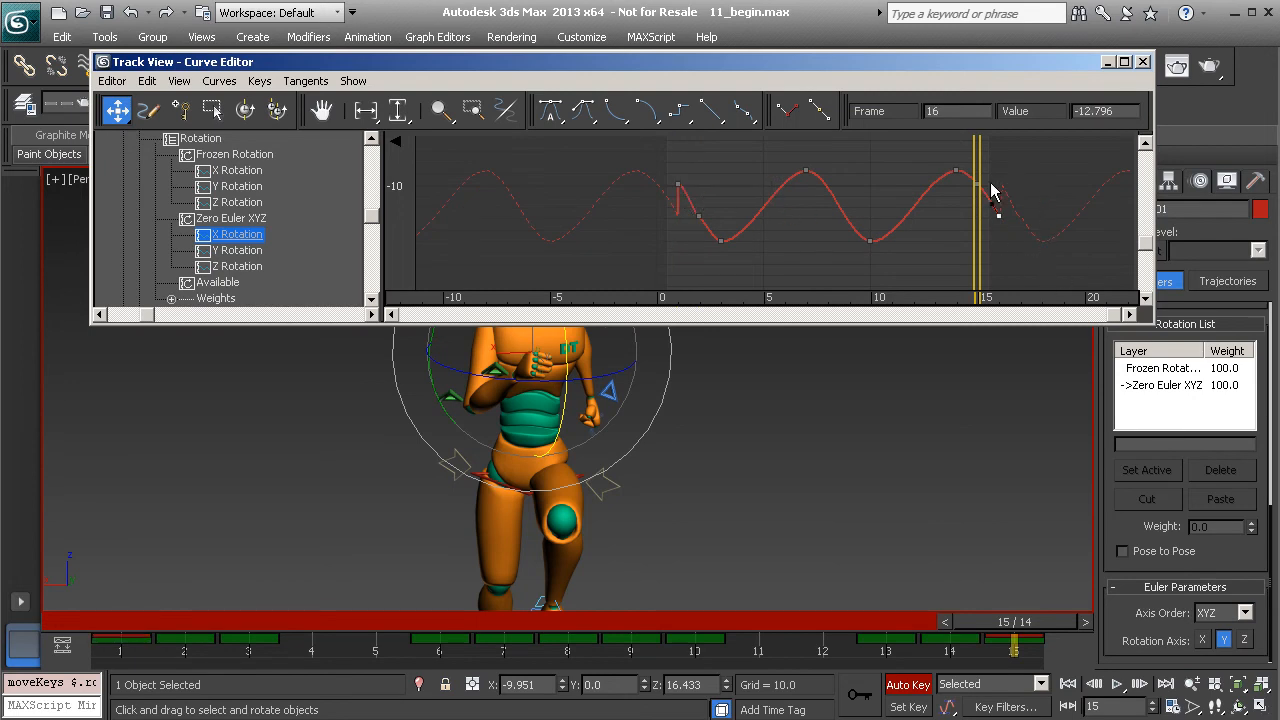
left_click_drag(663, 198, 715, 228)
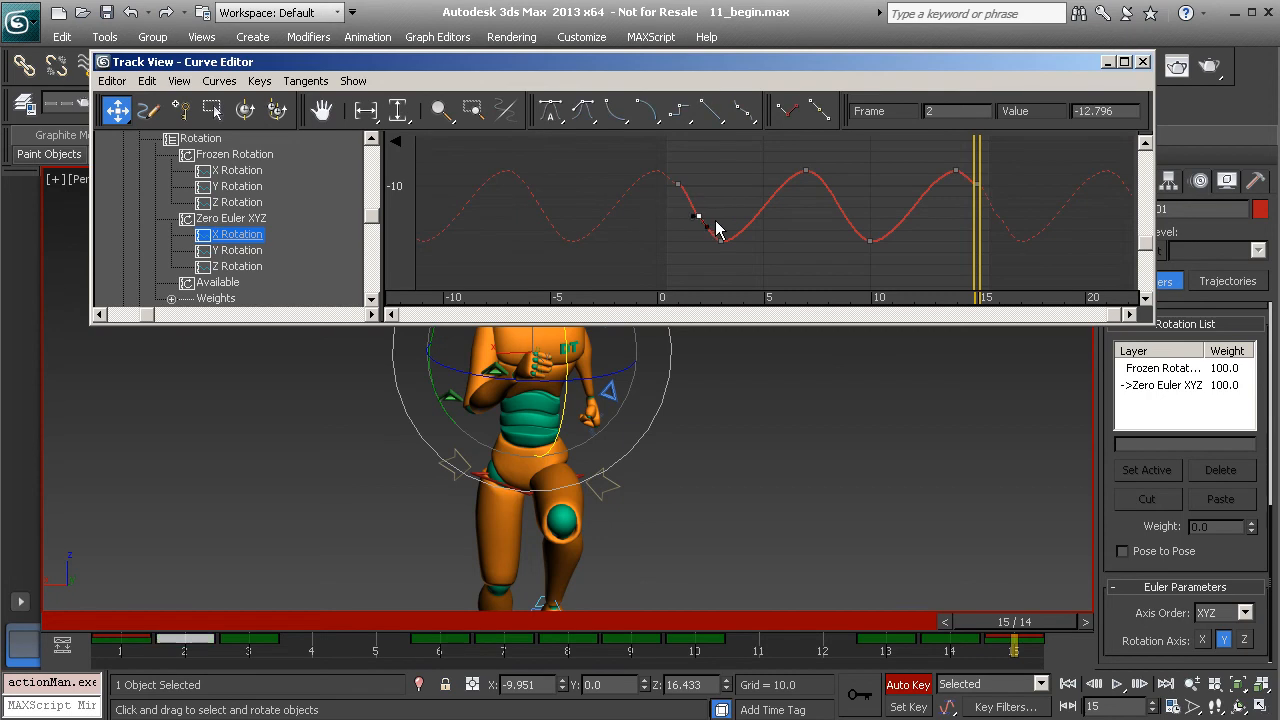
key("Delete")
Step: Give the chest's X Rotation keys at frames 1 and 15 smooth, then spline tangents
left_click_drag(655, 174, 708, 207)
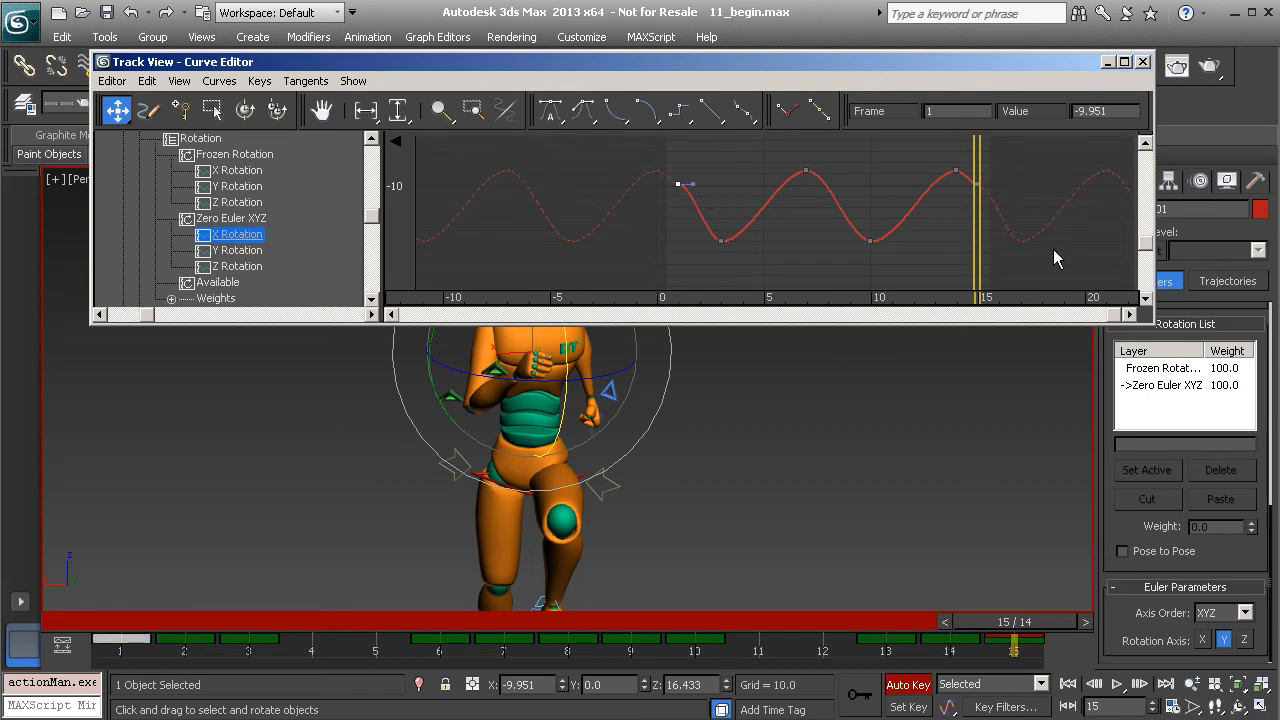
left_click_drag(1001, 201, 965, 175, "ctrl")
left_click(748, 118)
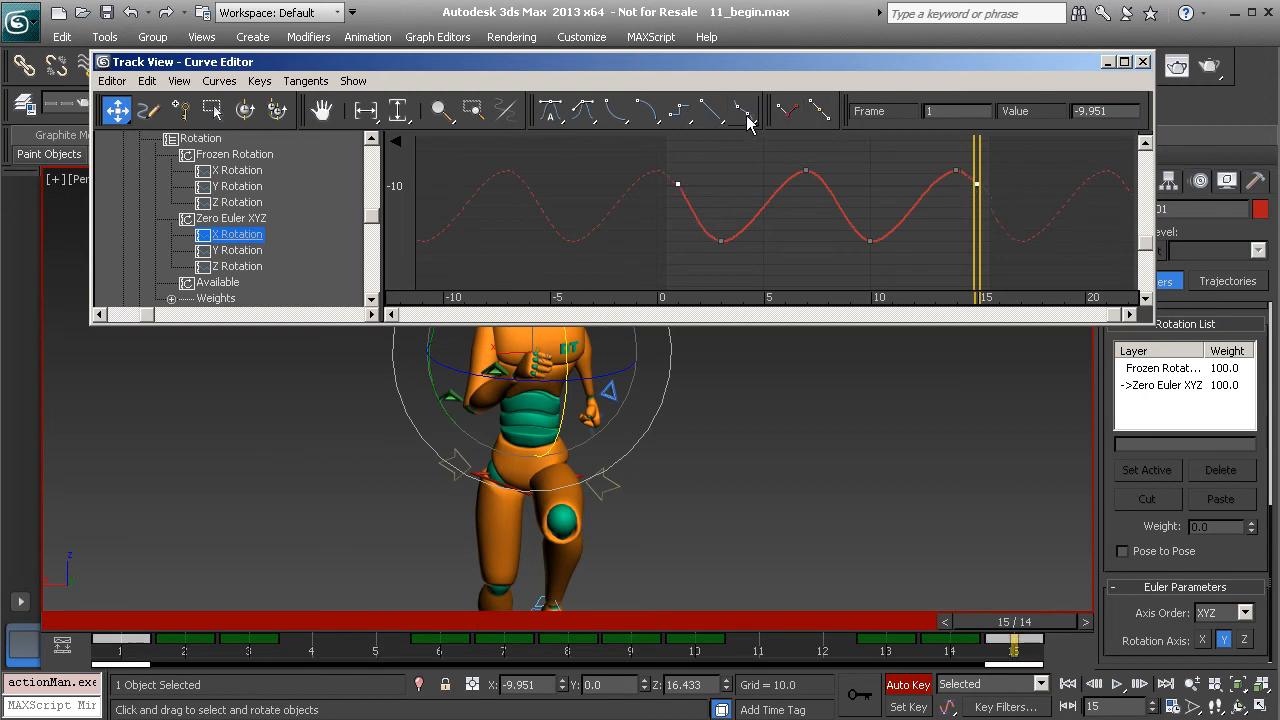
left_click(584, 112)
Step: Display the chest's Y Rotation curve and delete its keys at frames 2, 6, 9 and 13
left_click(232, 250)
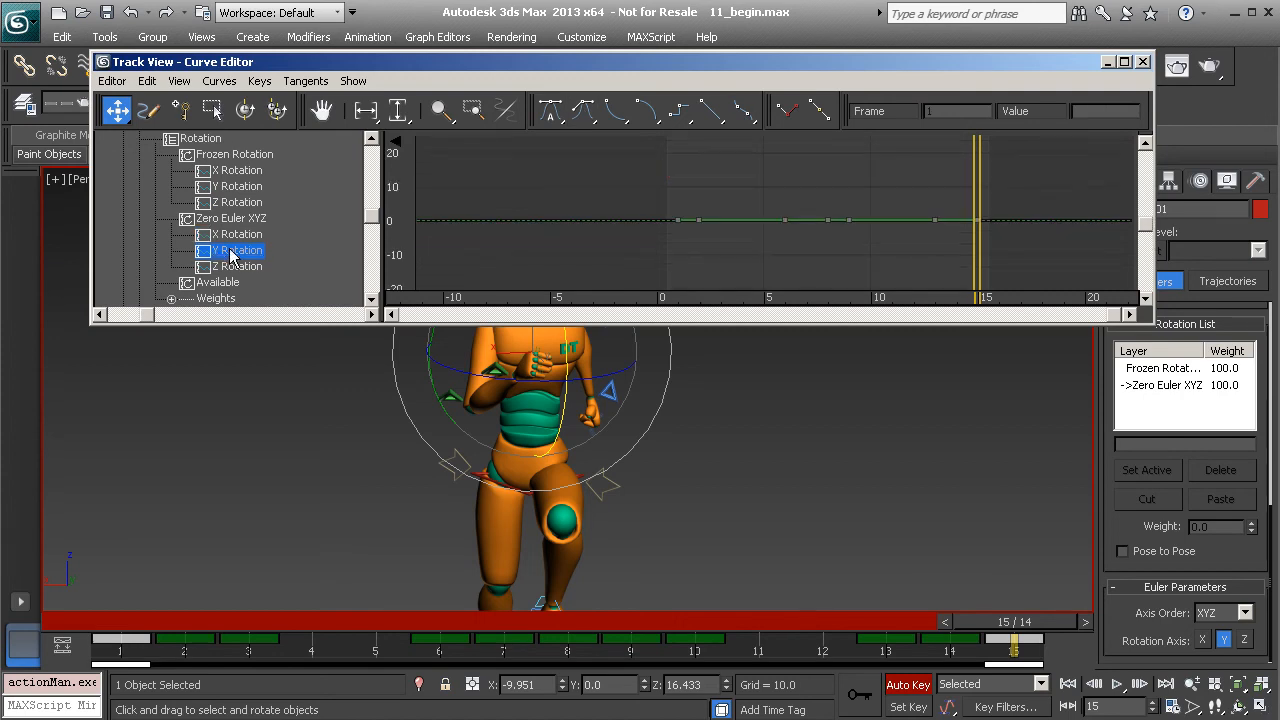
middle_click_drag(759, 439, 789, 455)
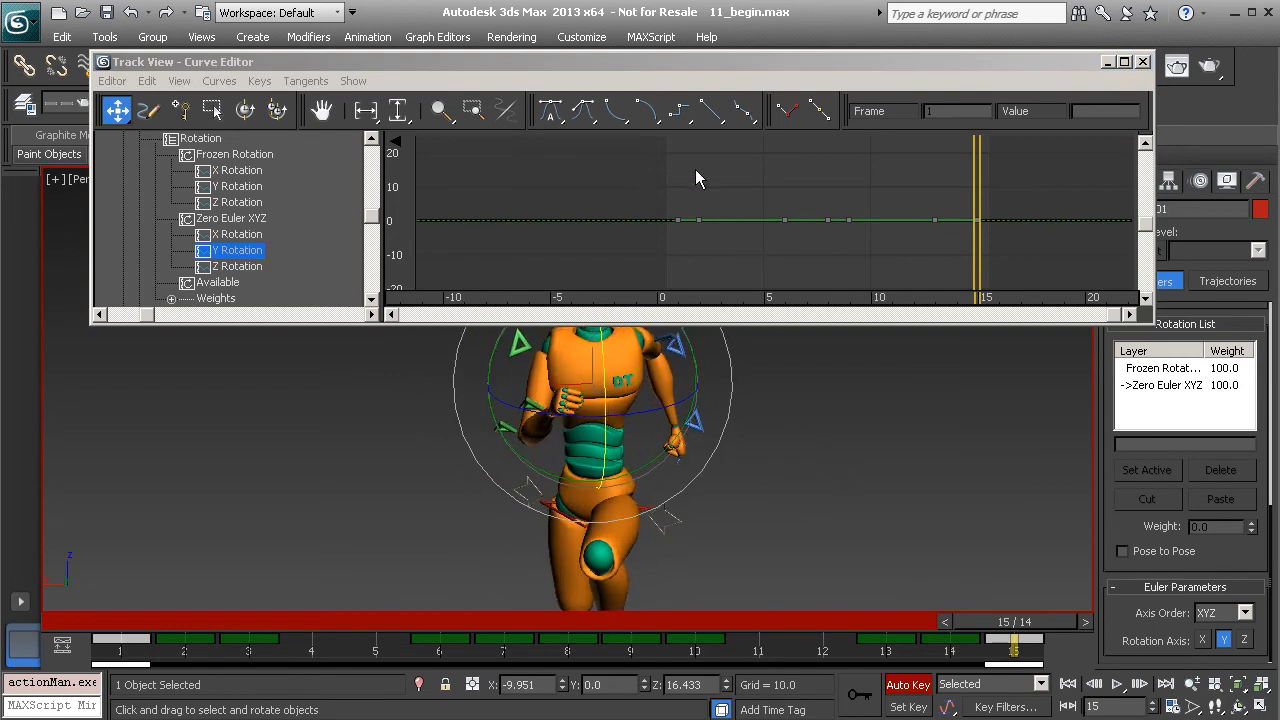
left_click(745, 222)
left_click_drag(786, 236, 774, 238)
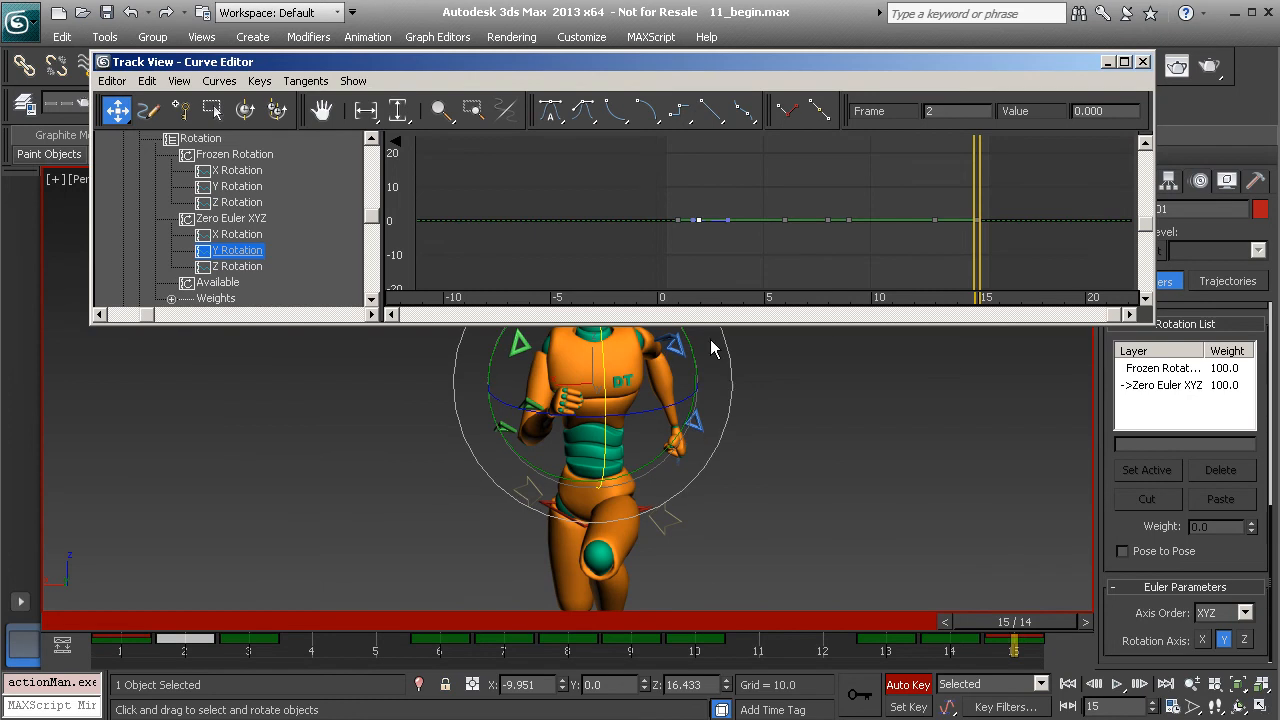
left_click_drag(750, 151, 809, 237)
left_click_drag(812, 178, 840, 243)
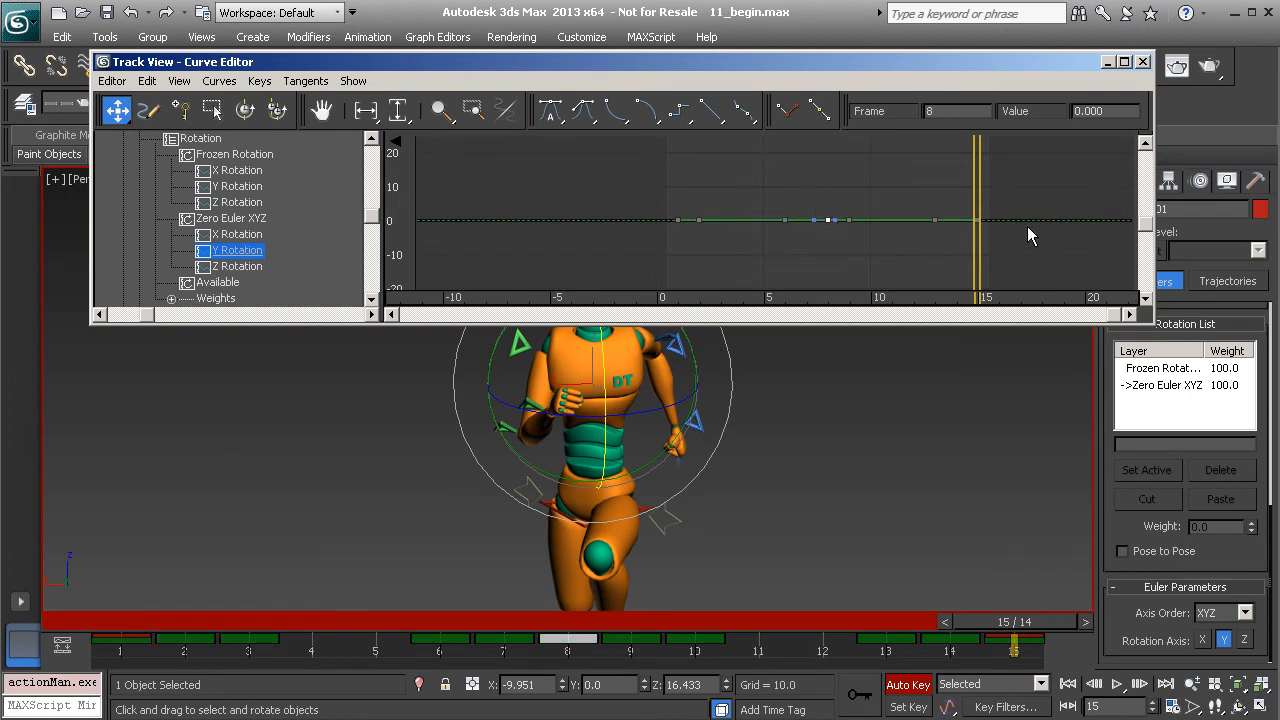
left_click_drag(701, 185, 791, 250)
key("Delete")
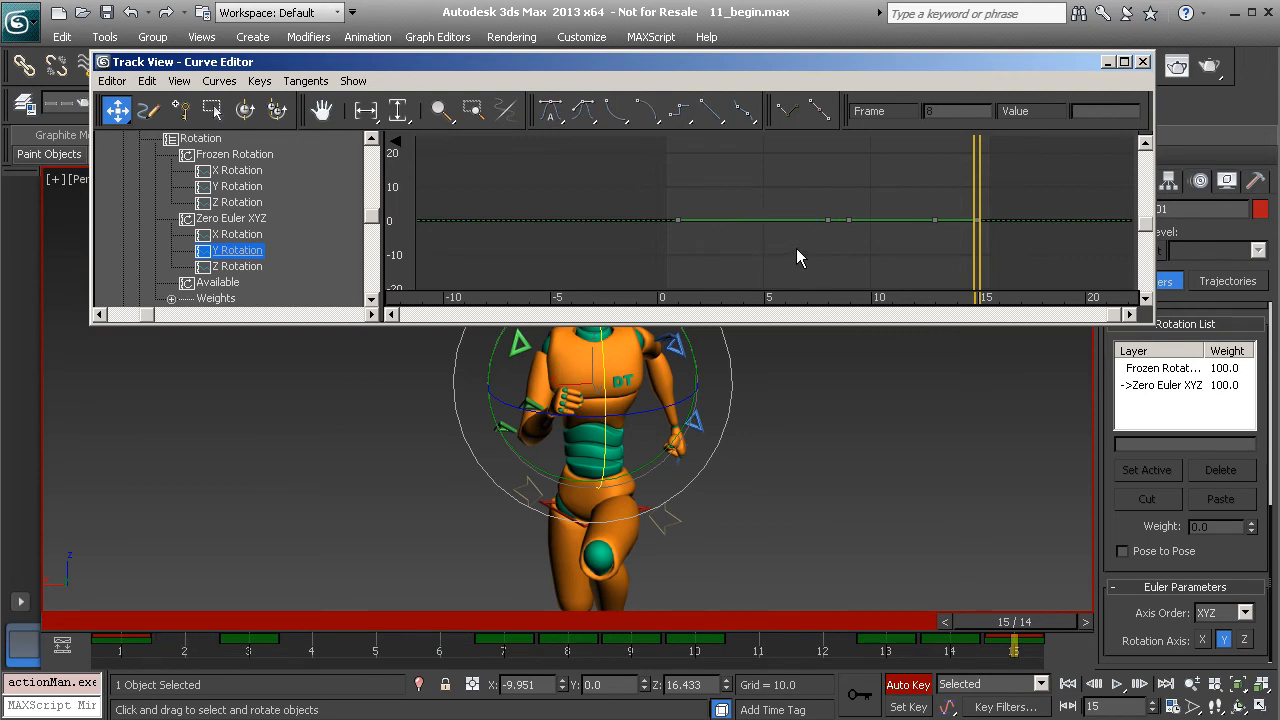
left_click_drag(841, 187, 956, 250)
key("Delete")
Step: Go to frame 1 and lower the chest's Y Rotation keys at frames 1 and 15 together to -3.805
left_click(299, 622)
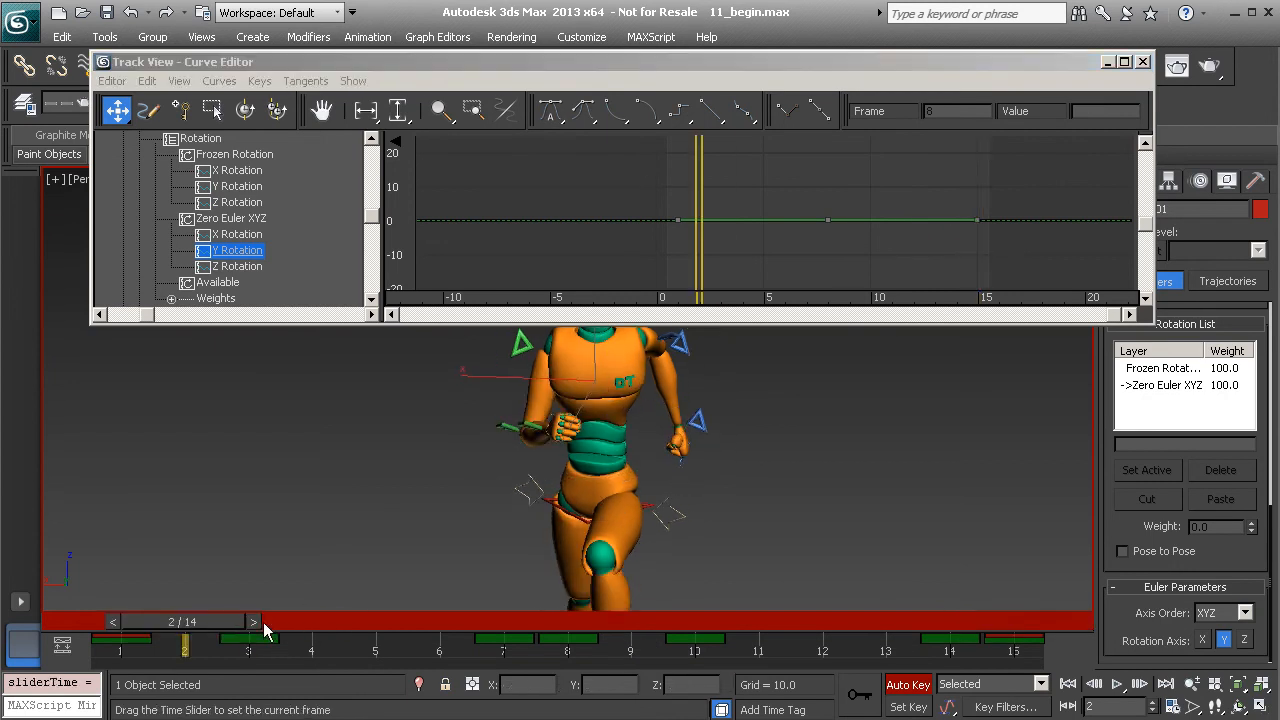
left_click_drag(299, 622, 69, 618)
left_click_drag(643, 186, 716, 258)
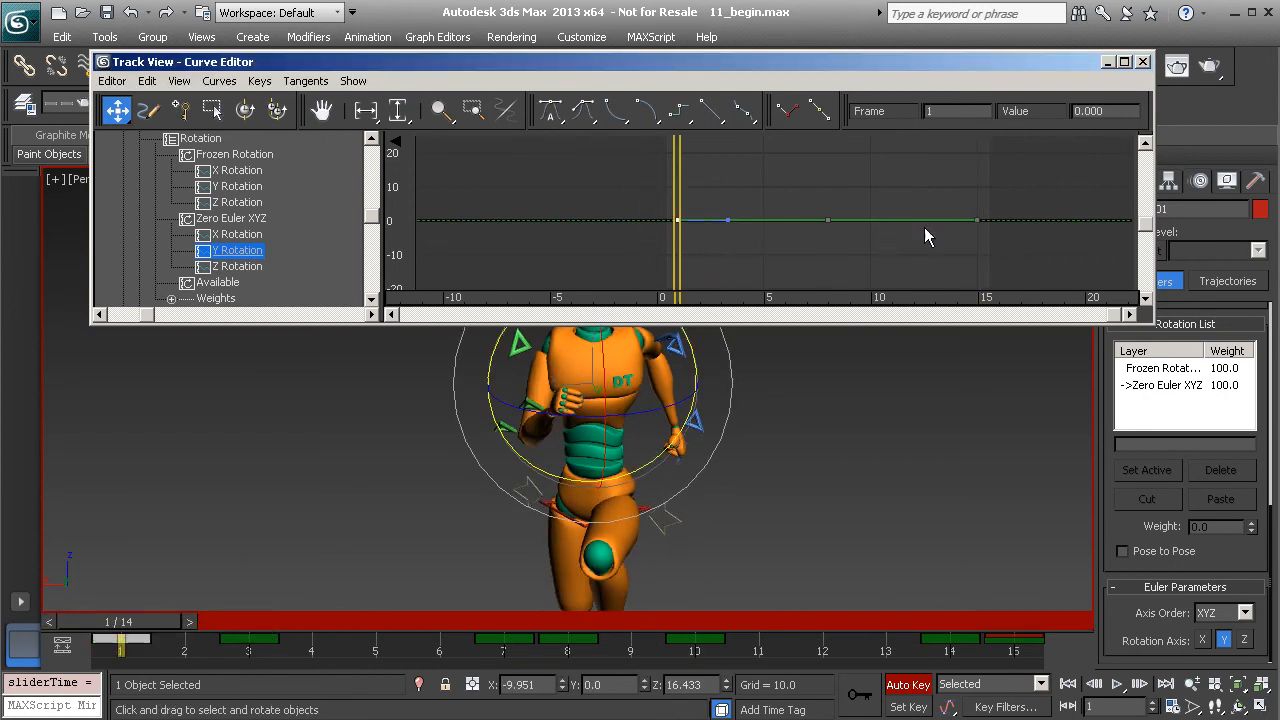
left_click_drag(934, 169, 1040, 243, "ctrl")
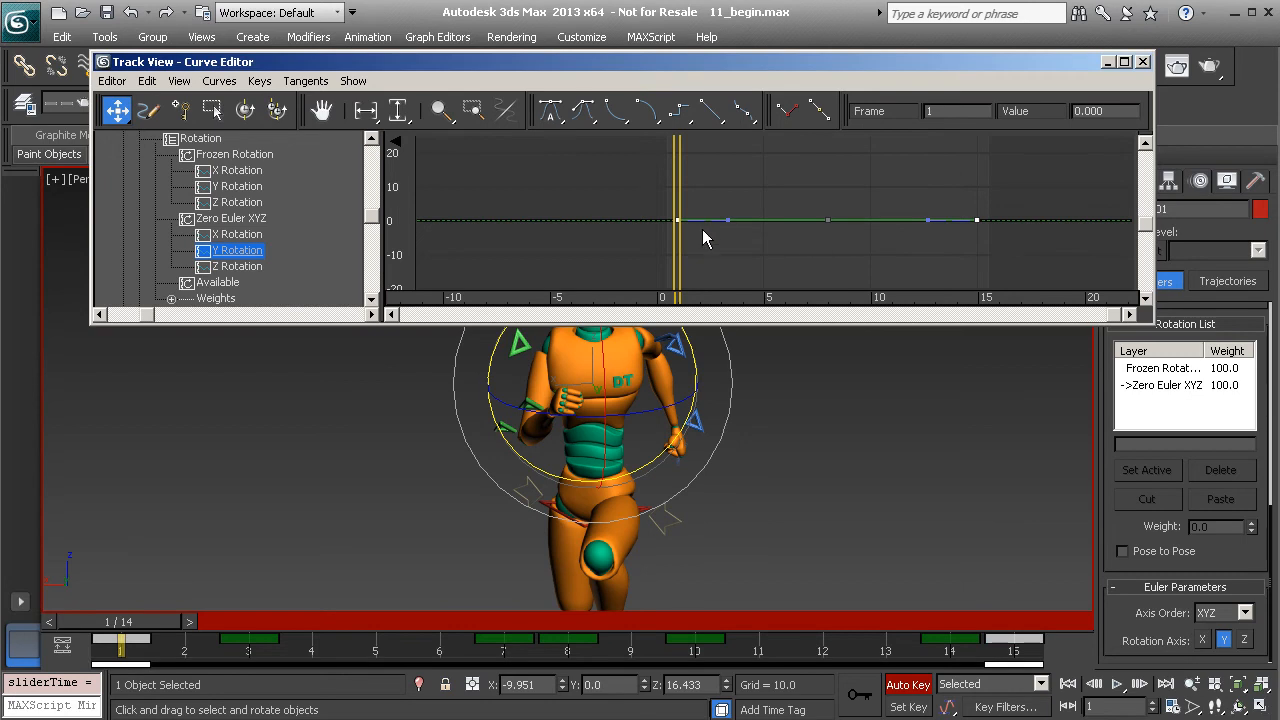
left_click_drag(681, 216, 674, 236)
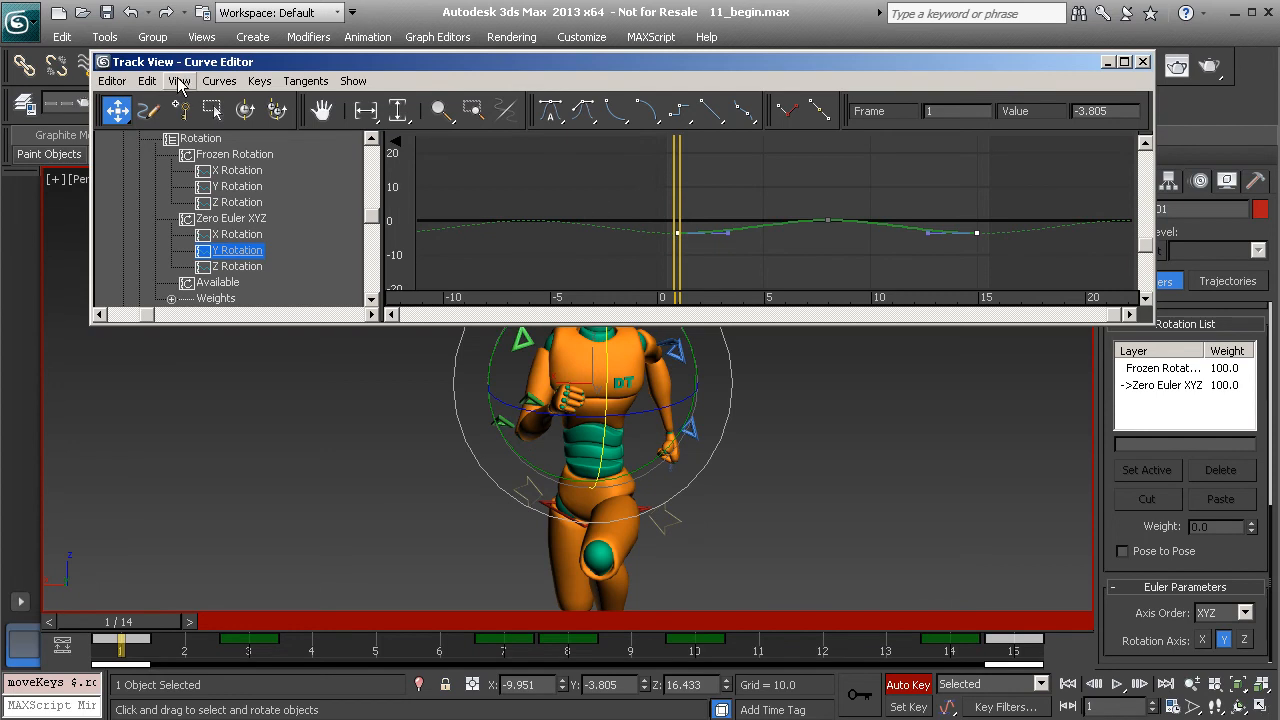
Step: Toggle Interactive Update and set the Y Rotation keys at frames 1 and 15 to -4
left_click(179, 82)
left_click(220, 136)
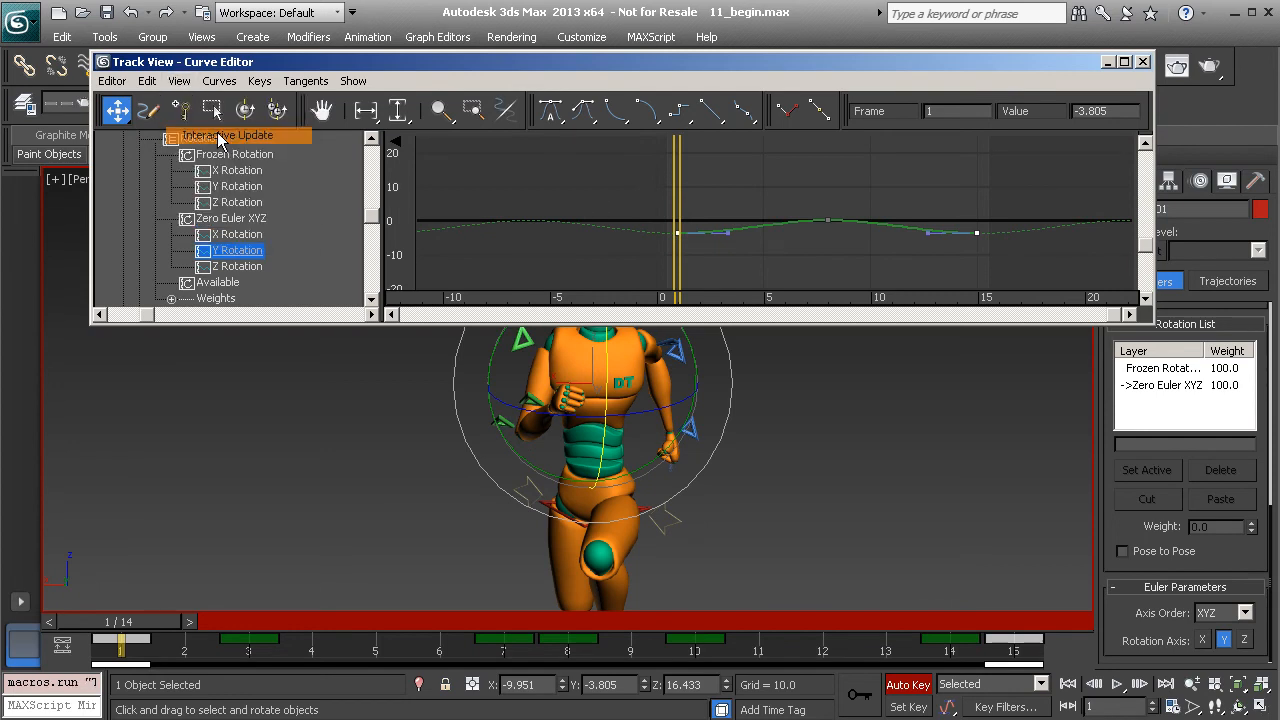
middle_click_drag(745, 205, 728, 165)
left_click_drag(657, 205, 663, 207)
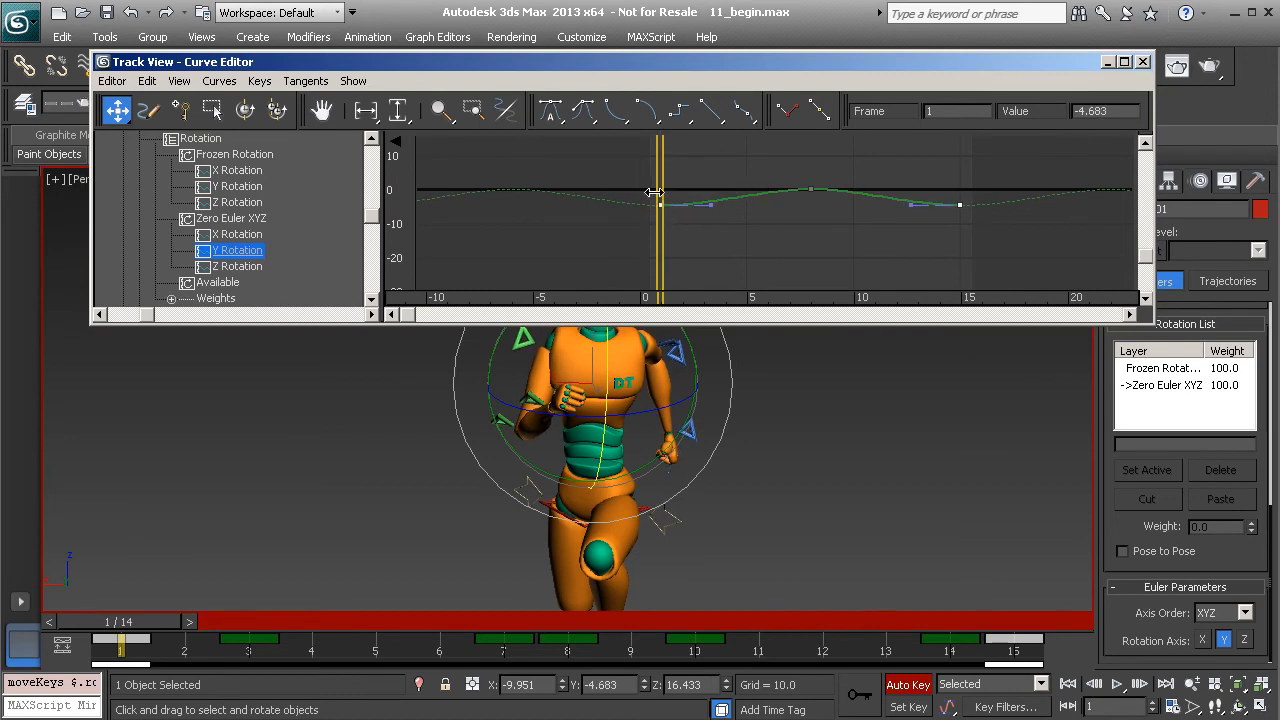
double_click(1095, 111)
type("-4")
key("Return")
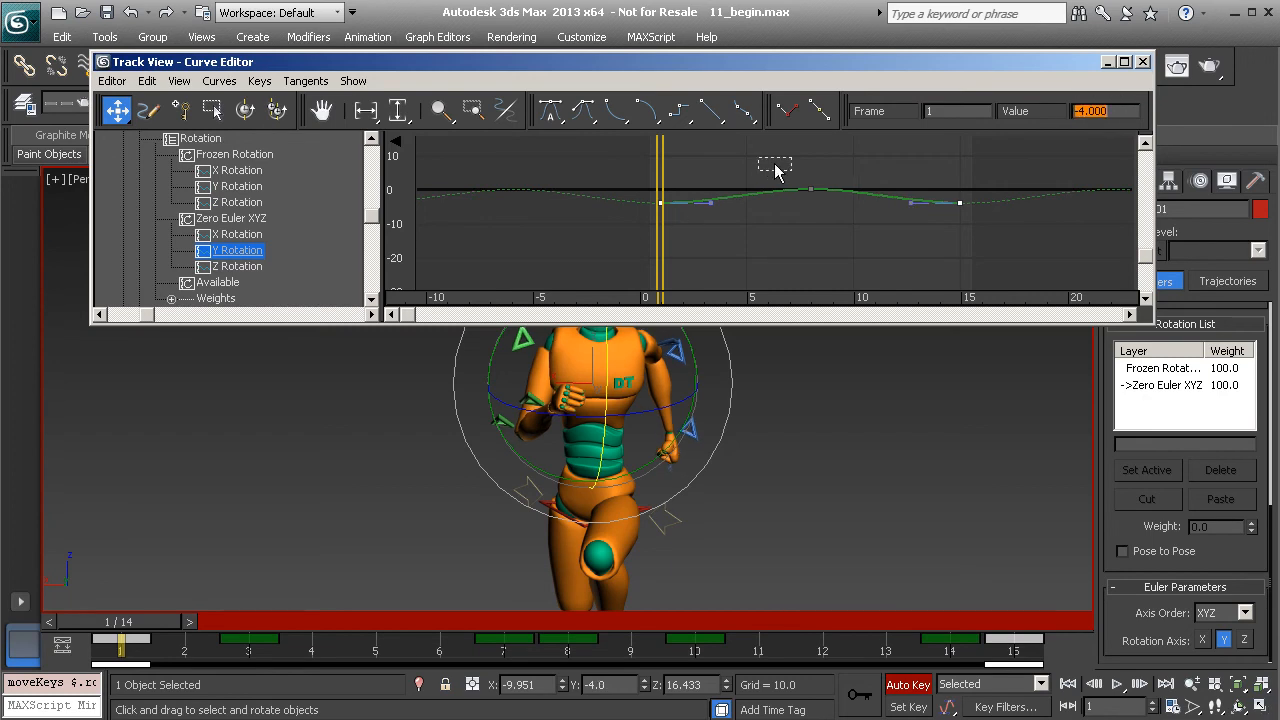
Step: Set the chest's Y Rotation key at frame 8 to 4
left_click_drag(759, 167, 843, 215)
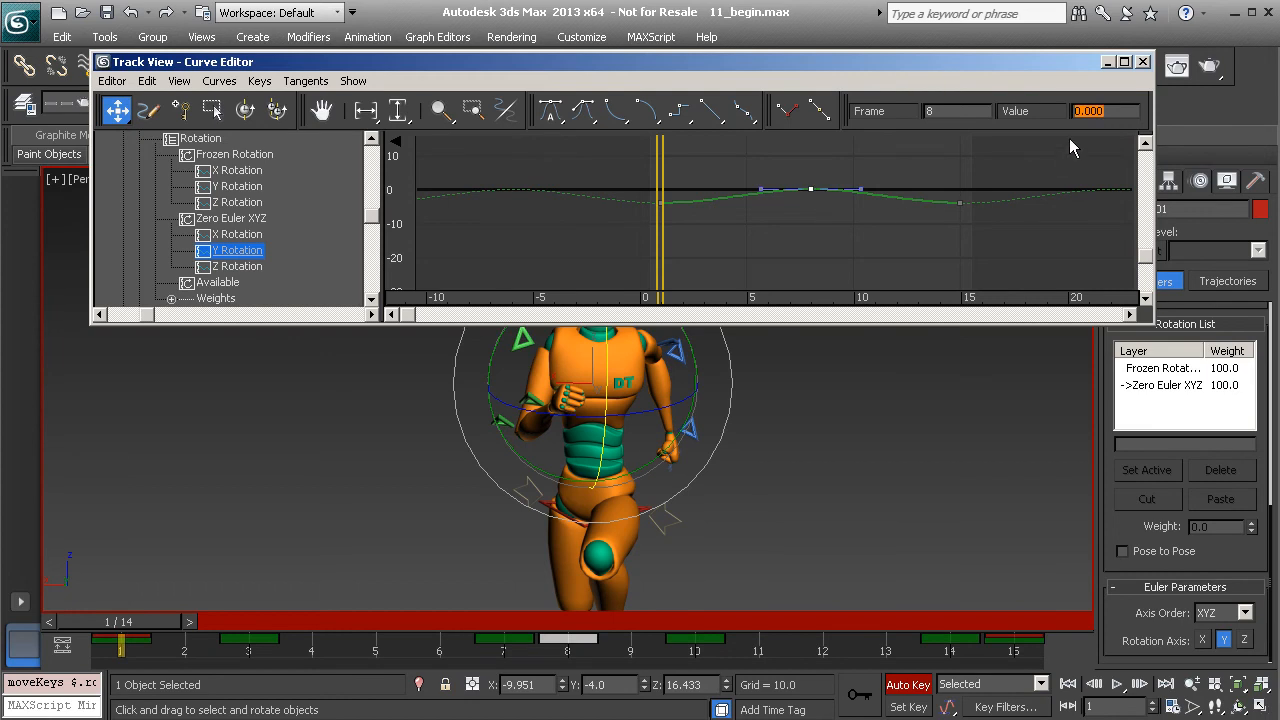
left_click_drag(1112, 110, 1074, 111)
type("4")
key("Return")
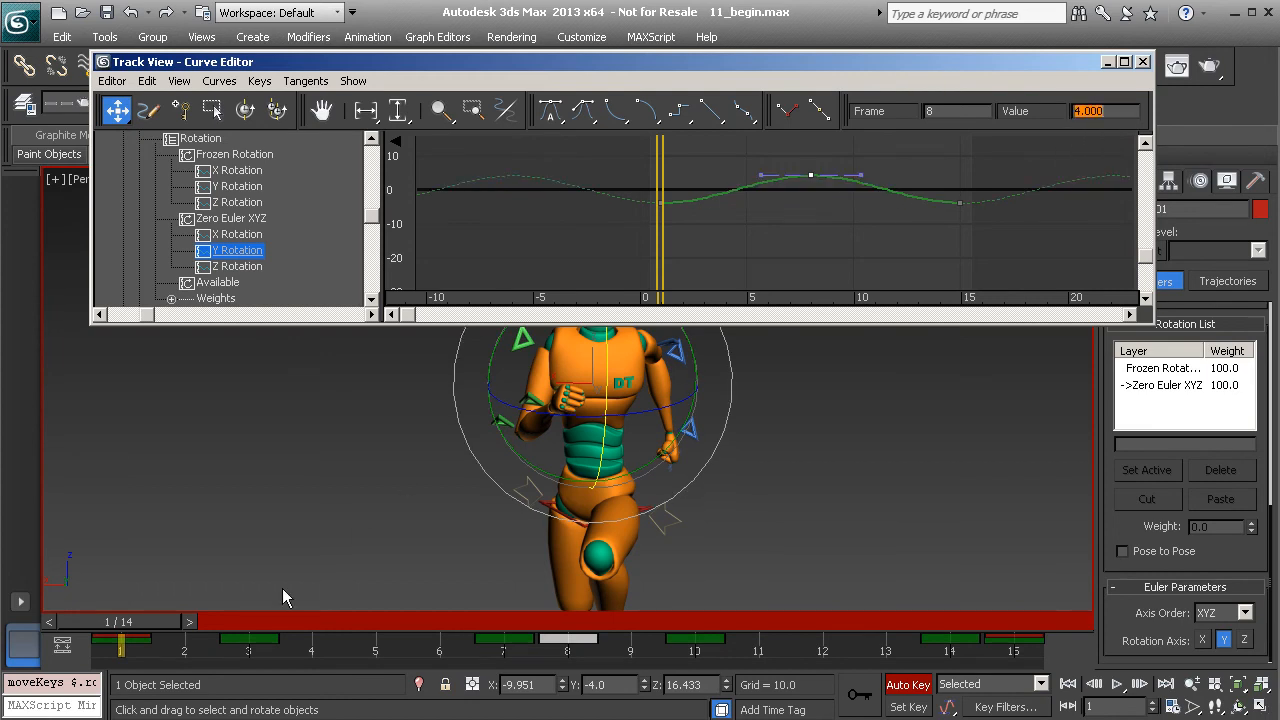
Step: Select the chest's Y Rotation keys at frames 1, 8 and 15, fit the curve in view and apply Spline tangents
left_click_drag(130, 622, 122, 650)
left_click_drag(597, 159, 1000, 250)
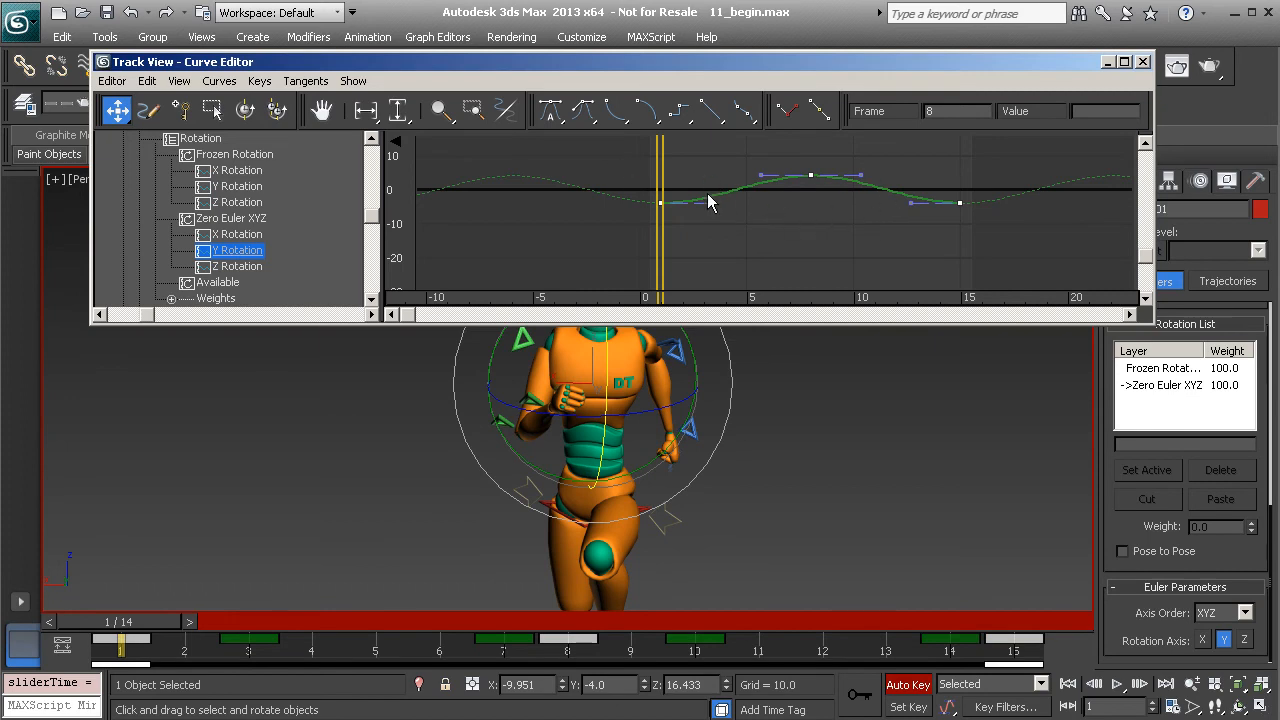
left_click(366, 112)
left_click(398, 112)
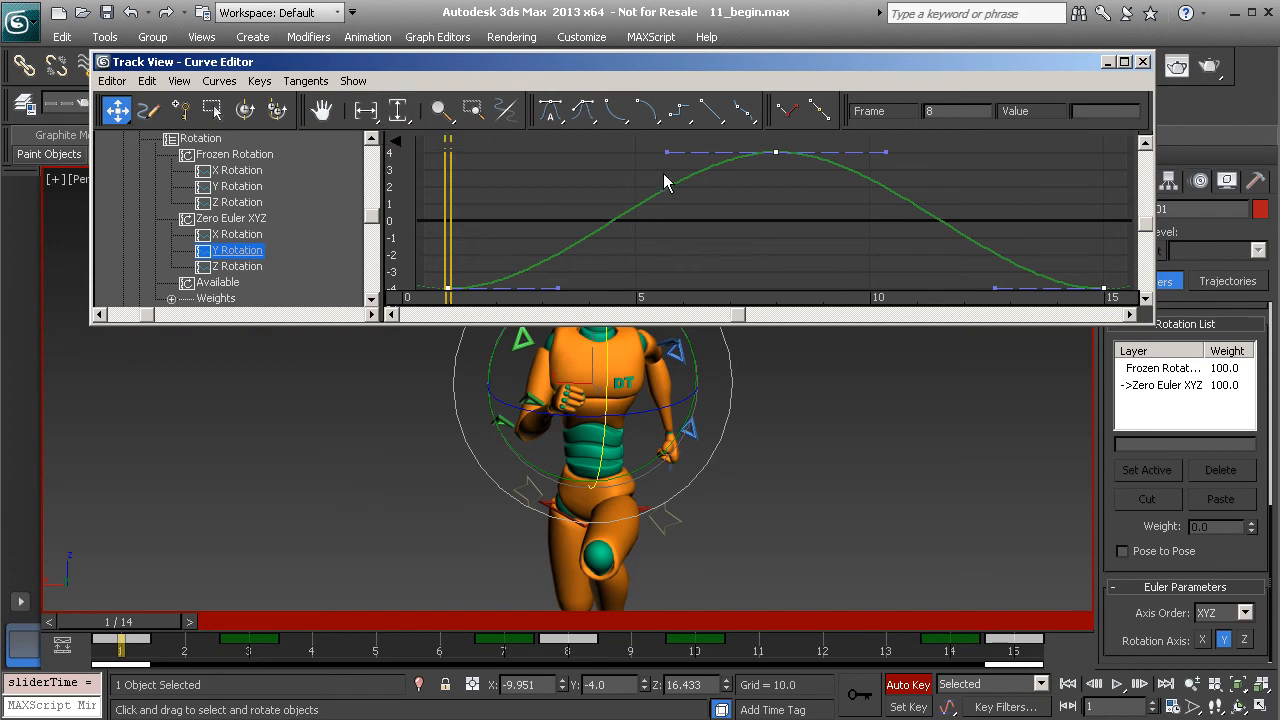
left_click(585, 113)
middle_click_drag(617, 229, 677, 199)
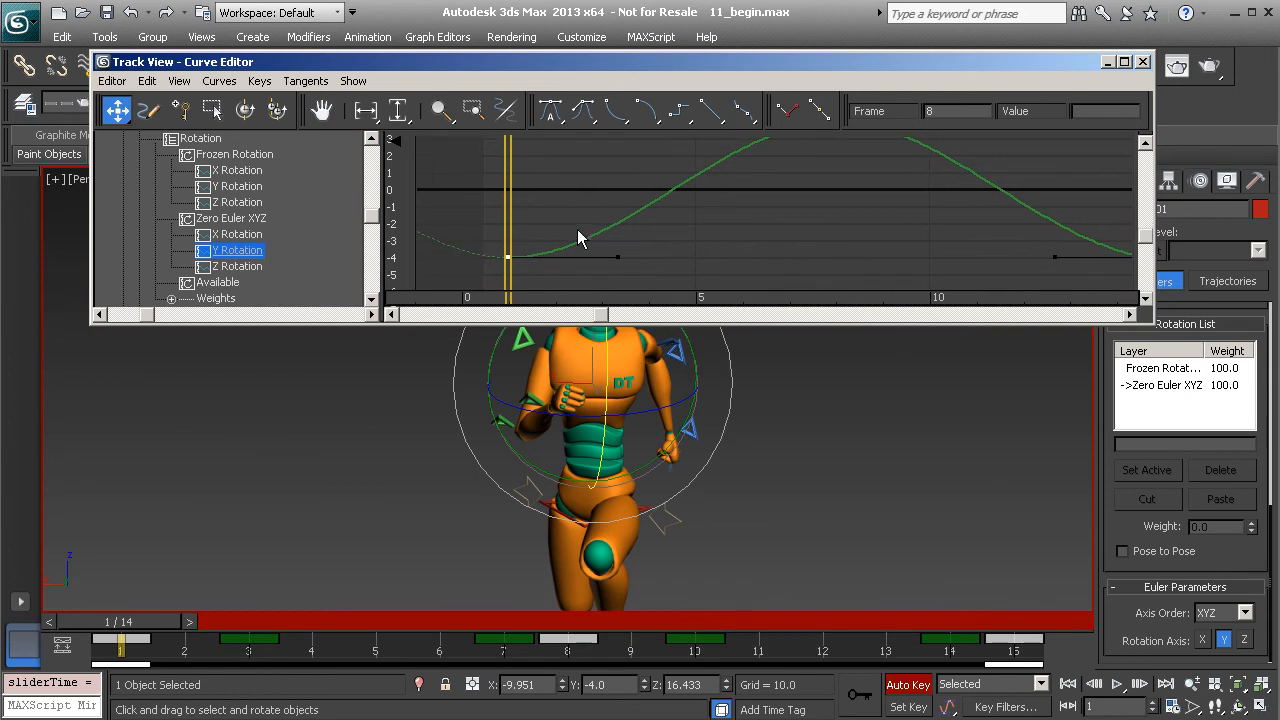
Step: Set the outgoing tangent length of the chest's Y Rotation key at frame 1 to 0.5
left_click(507, 257)
right_click(508, 258)
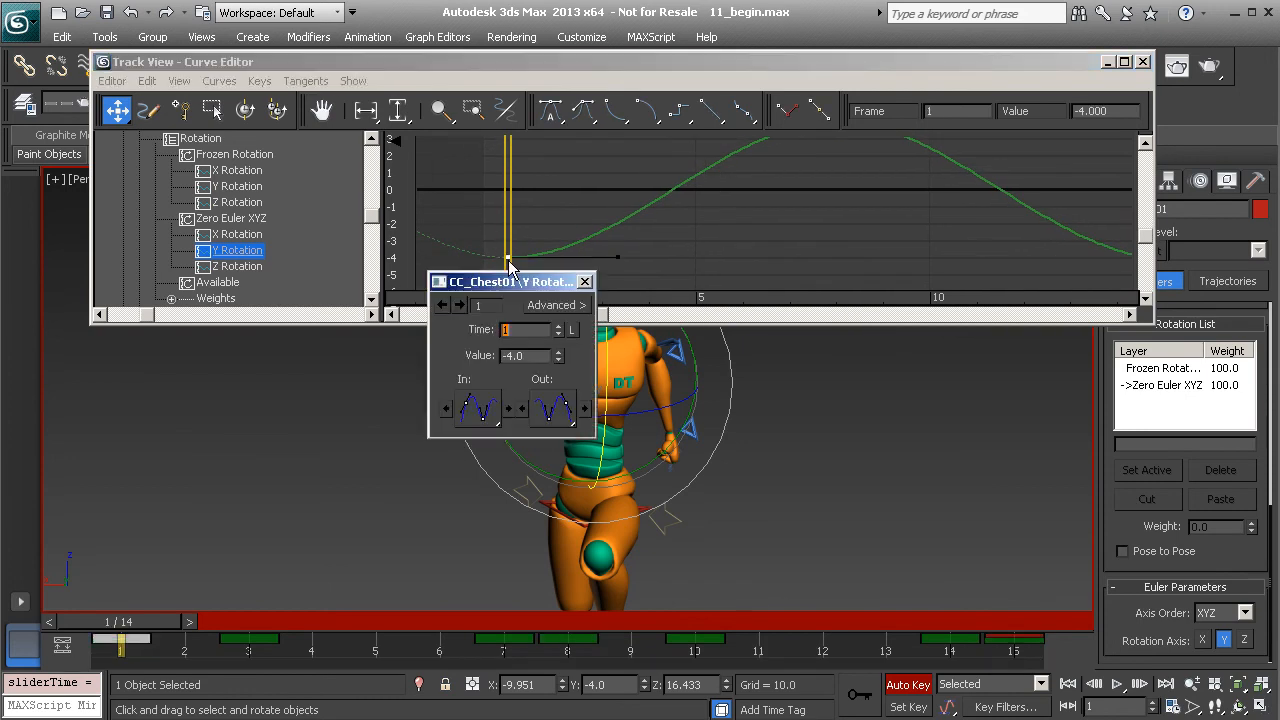
left_click(557, 306)
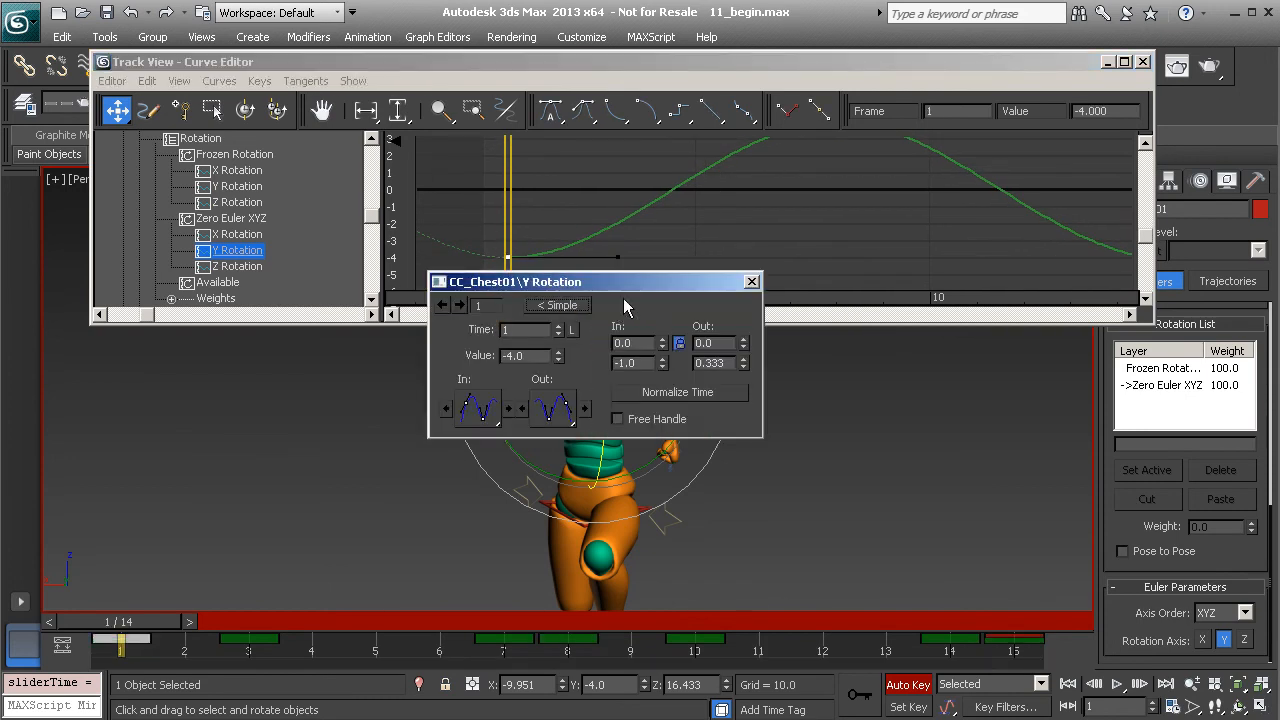
double_click(710, 363)
type("0.5")
key("Return")
Step: Set both the incoming and outgoing tangent lengths of the Y Rotation key at frame 8 to 0.5
middle_click_drag(881, 206, 838, 257)
left_click_drag(857, 218, 763, 154)
double_click(718, 363)
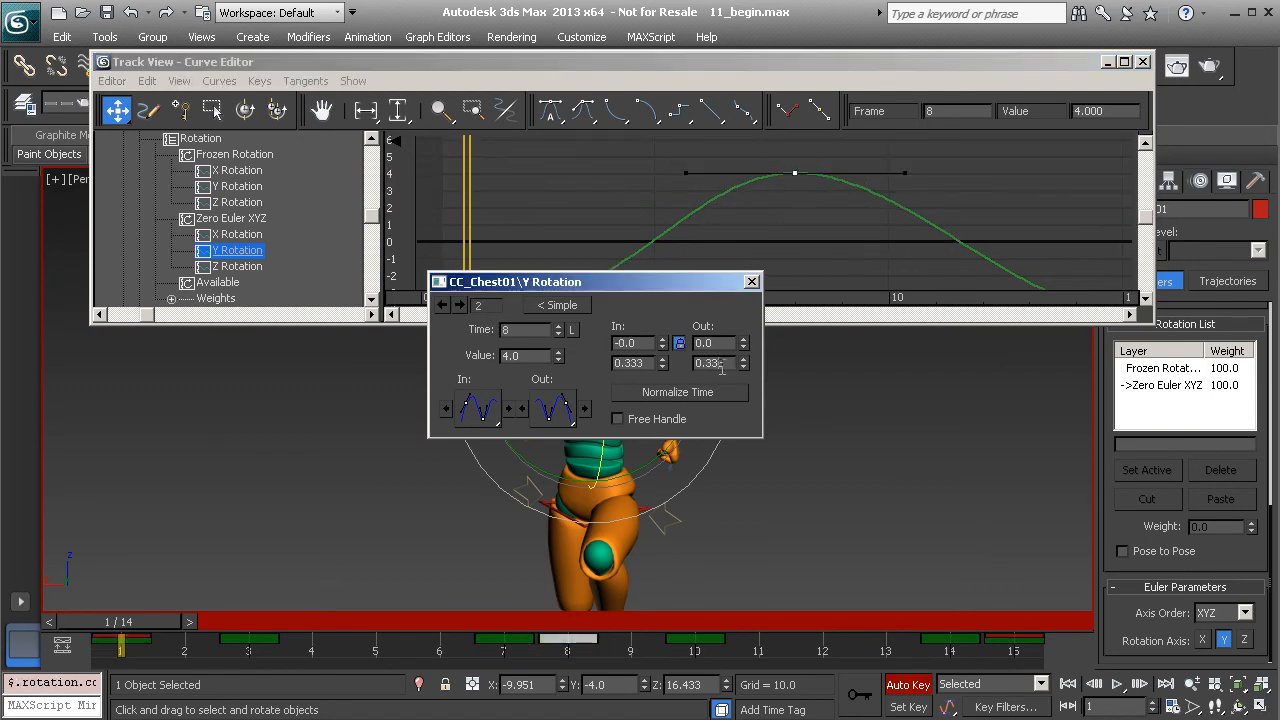
type("0.5")
key("Return")
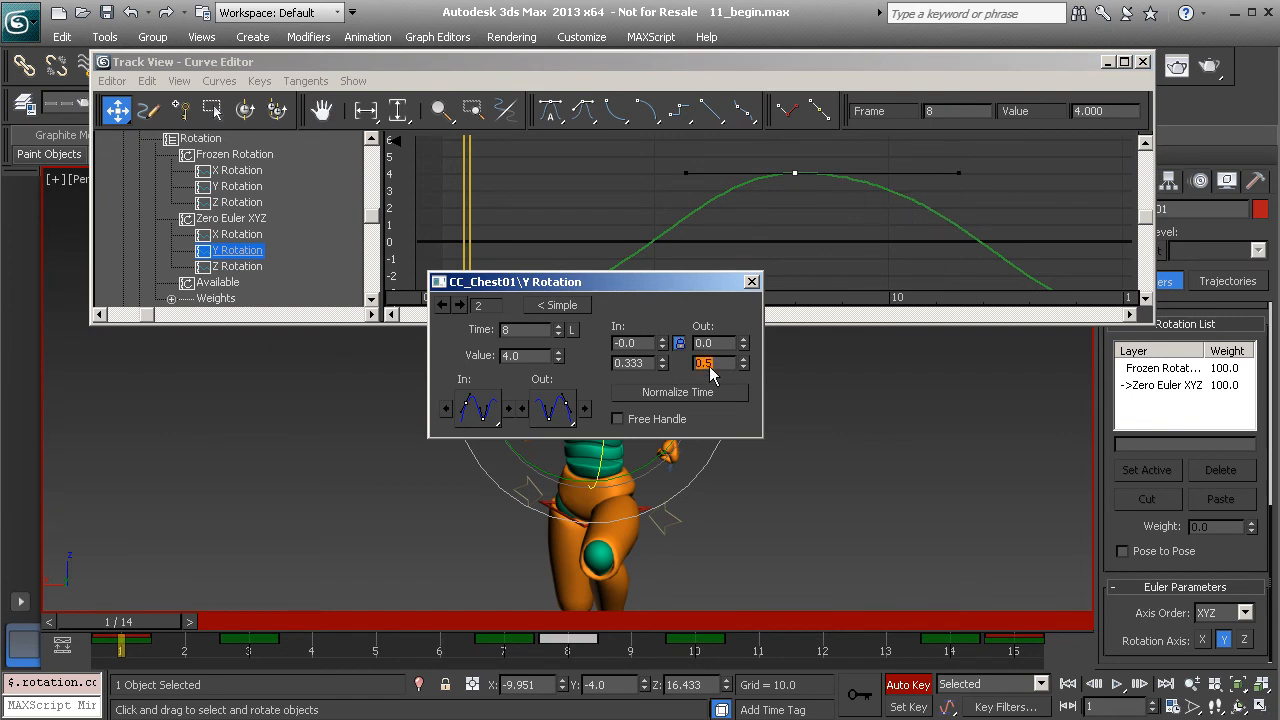
double_click(632, 363)
type("0.5")
key("Return")
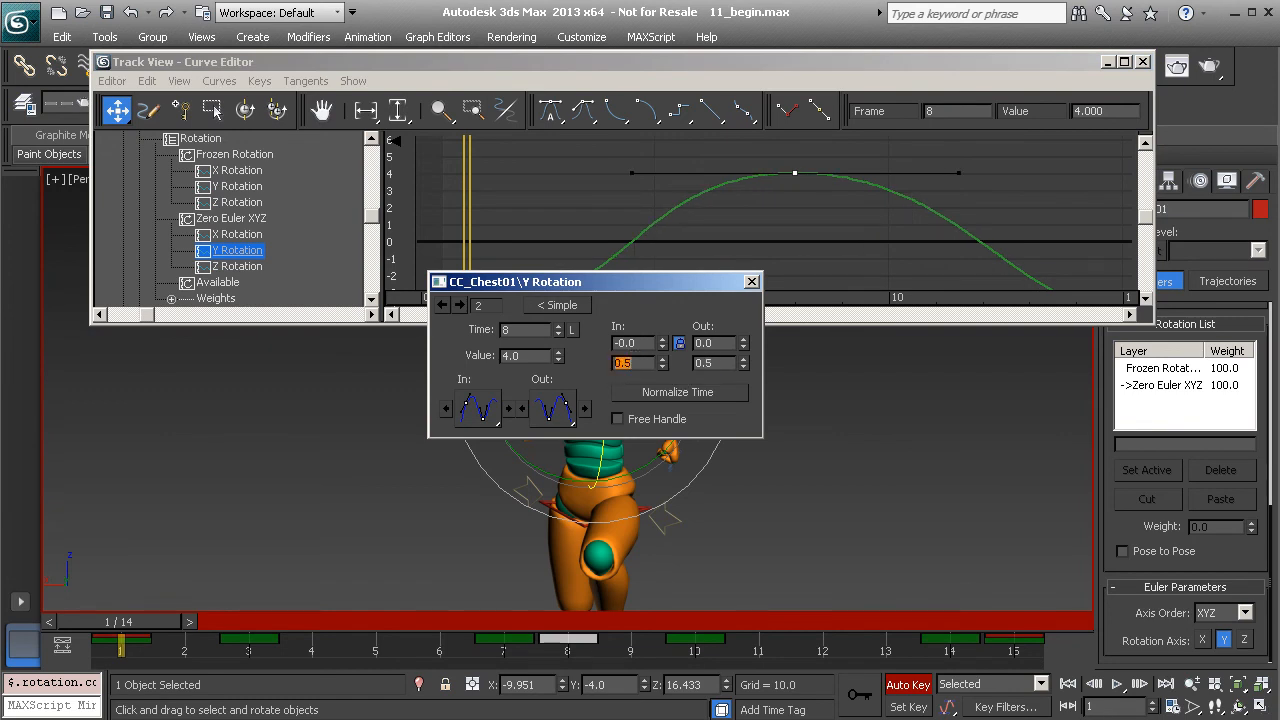
Step: Set the incoming tangent length of the Y Rotation key at frame 15 to 0.5 and close the key properties
middle_click_drag(1006, 229, 828, 162)
left_click_drag(868, 194, 988, 277)
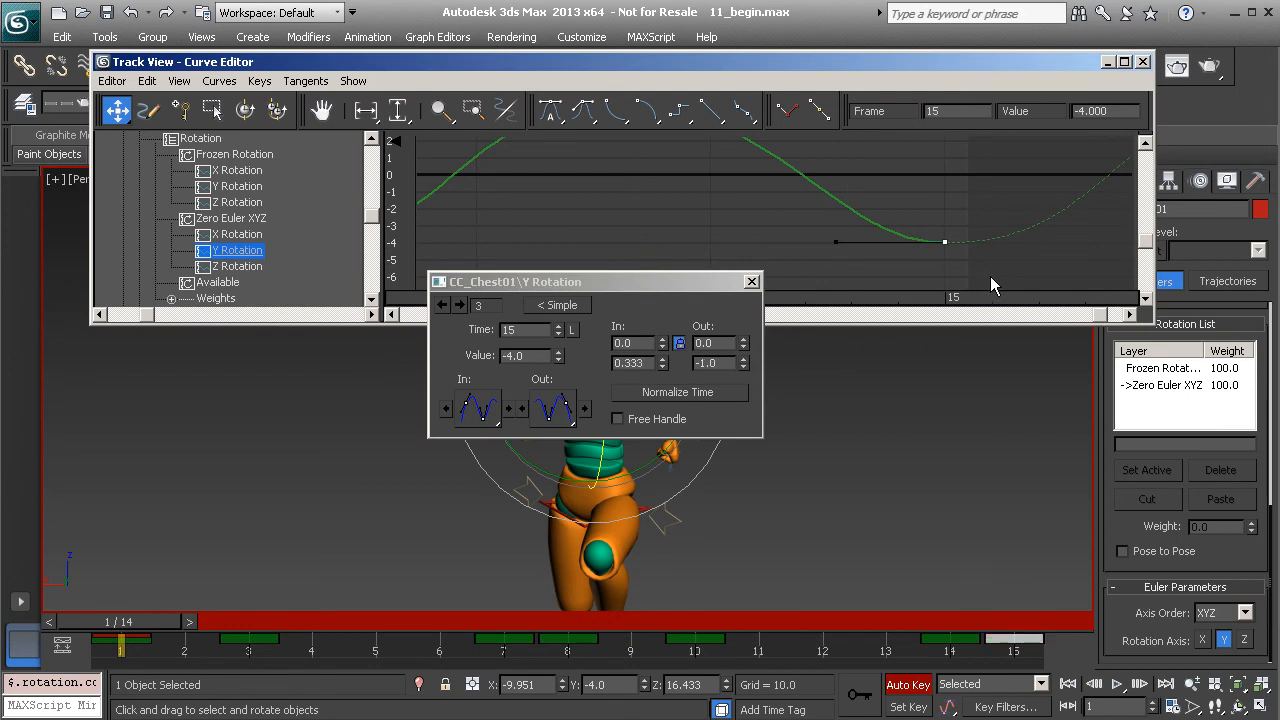
double_click(716, 363)
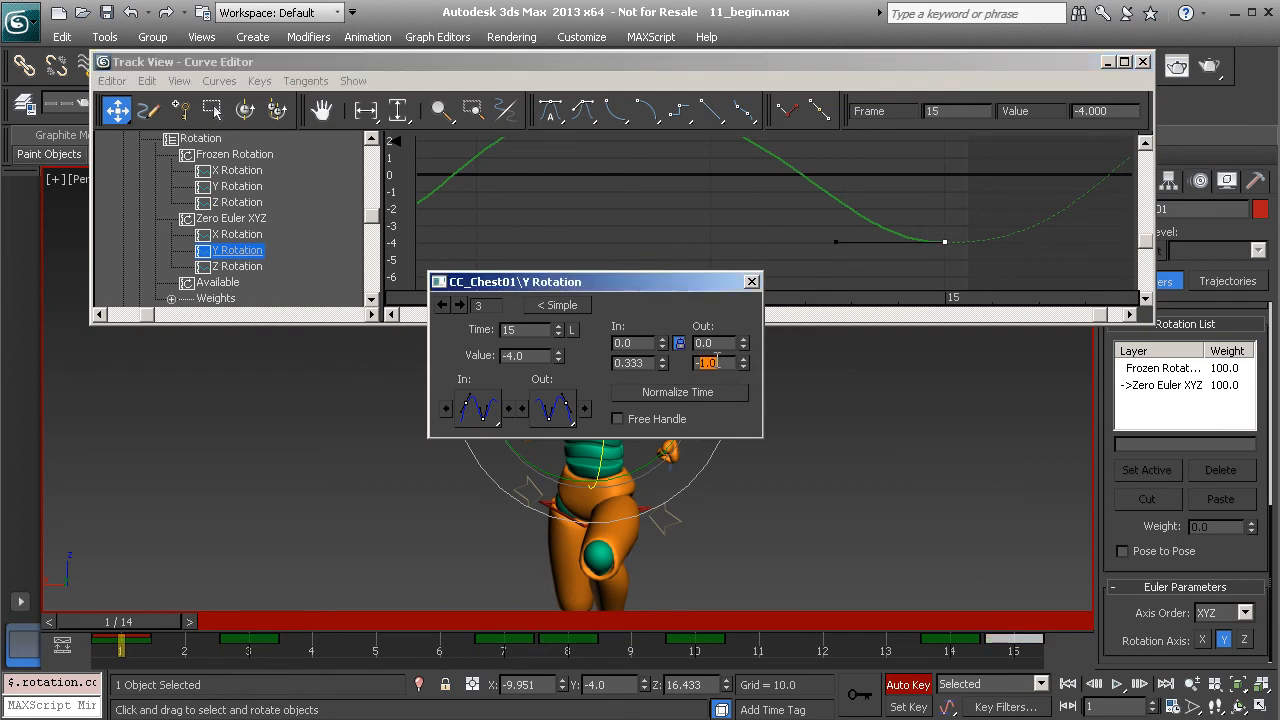
double_click(640, 364)
type(".5")
key("Return")
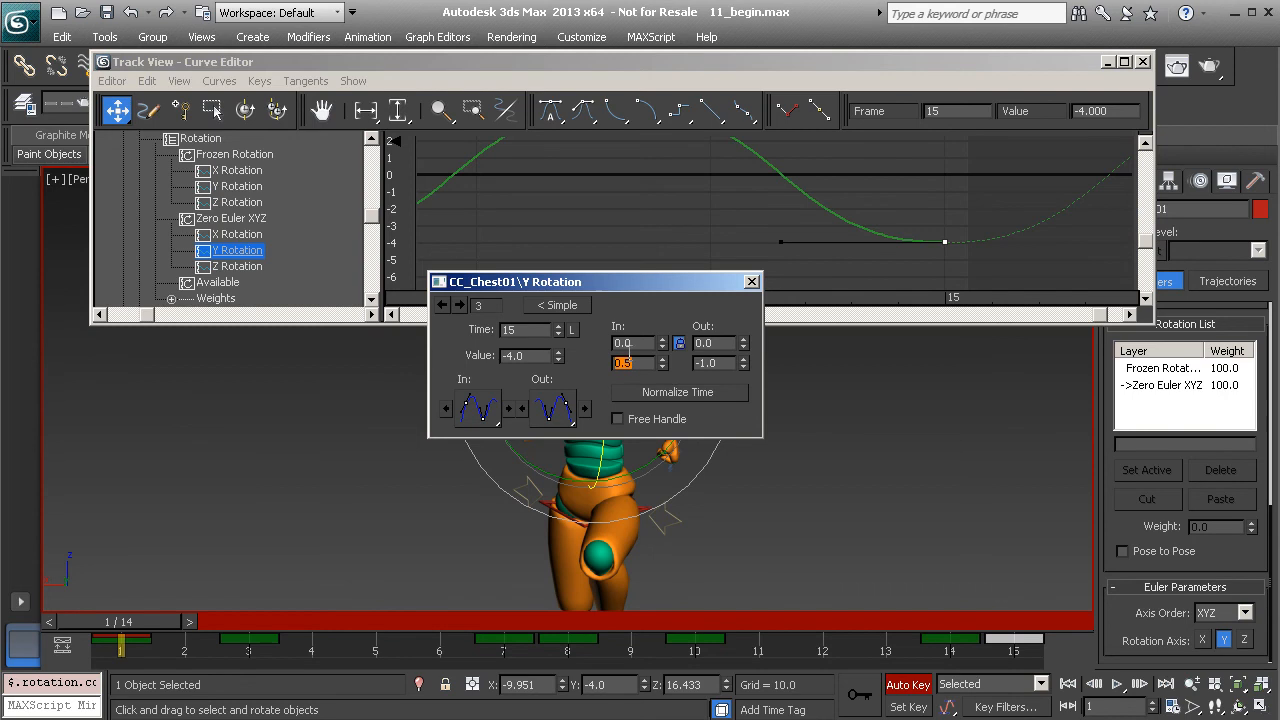
left_click(751, 281)
Step: Select all of the chest's Y Rotation keys and offset them one frame later with n+1
scroll(819, 213, "up", 2)
scroll(820, 213, "down", 3)
left_click_drag(948, 273, 487, 142)
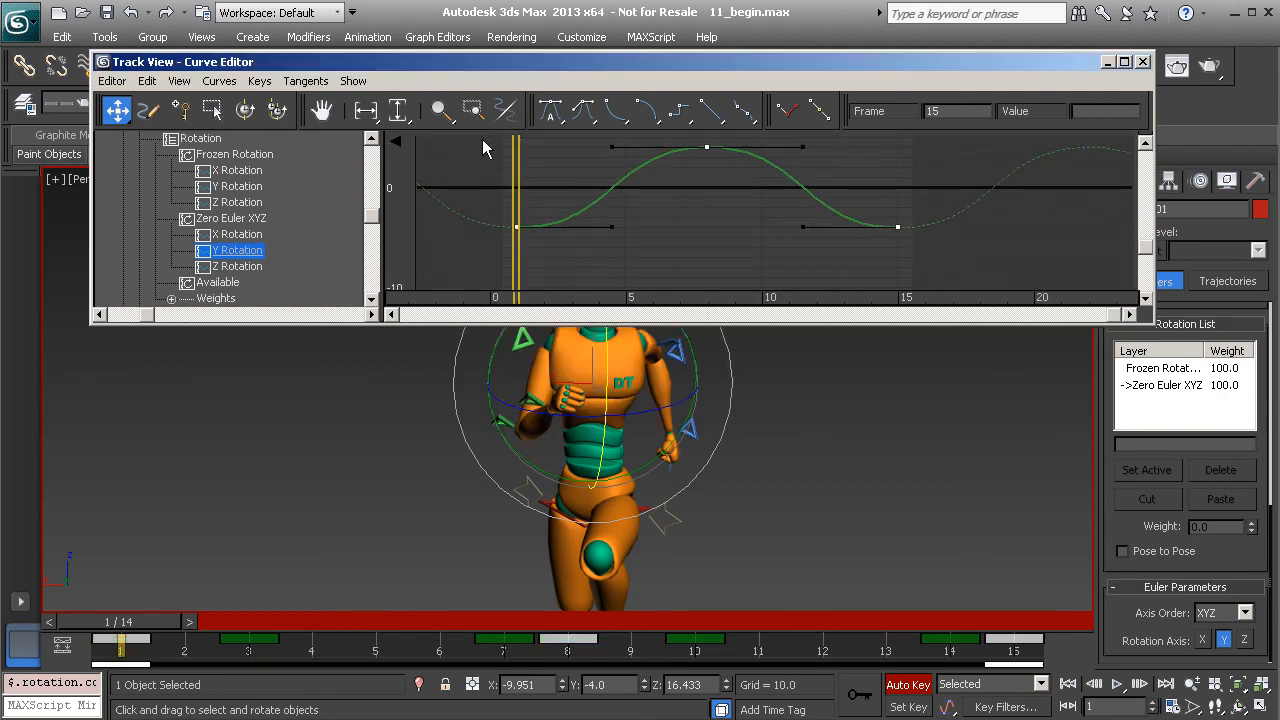
double_click(947, 112)
type("n+1")
key("Return")
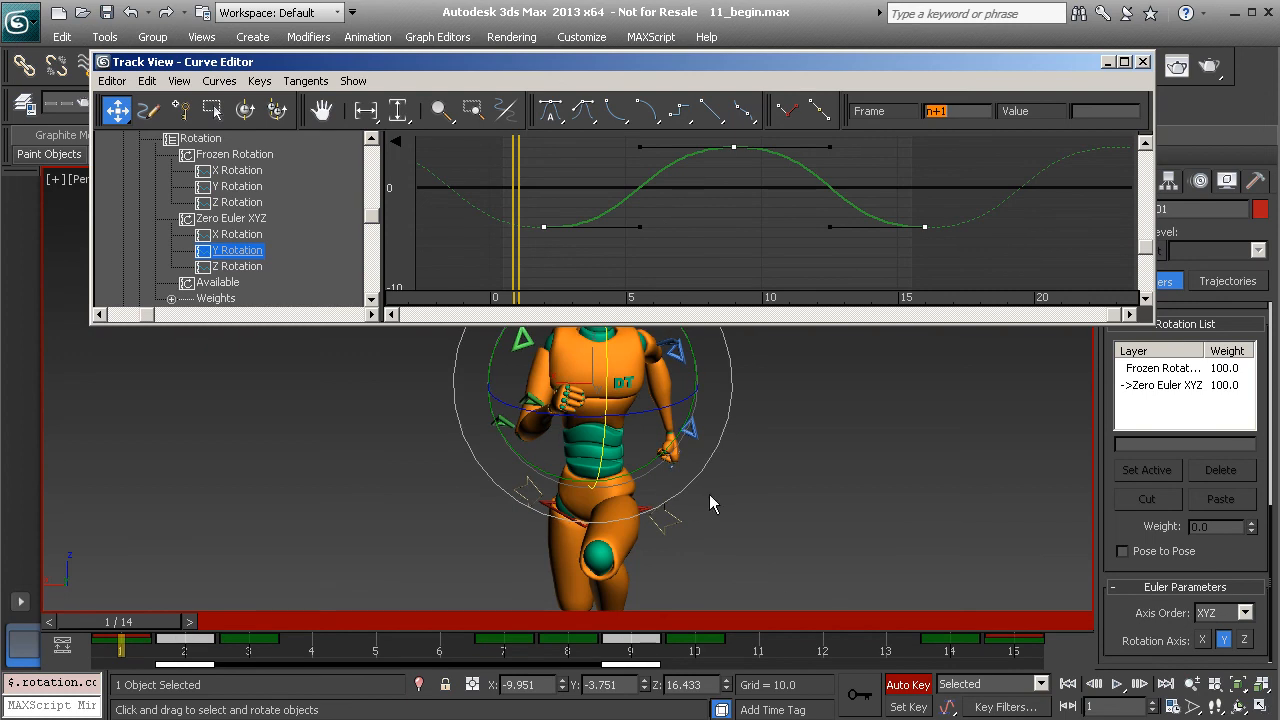
Step: Go to frame 15, add a key on the Y Rotation curve there and return to the Move Keys tool
mouse_move(780, 635)
left_mouse_down()
mouse_move(793, 620)
mouse_move(1014, 625)
left_mouse_up()
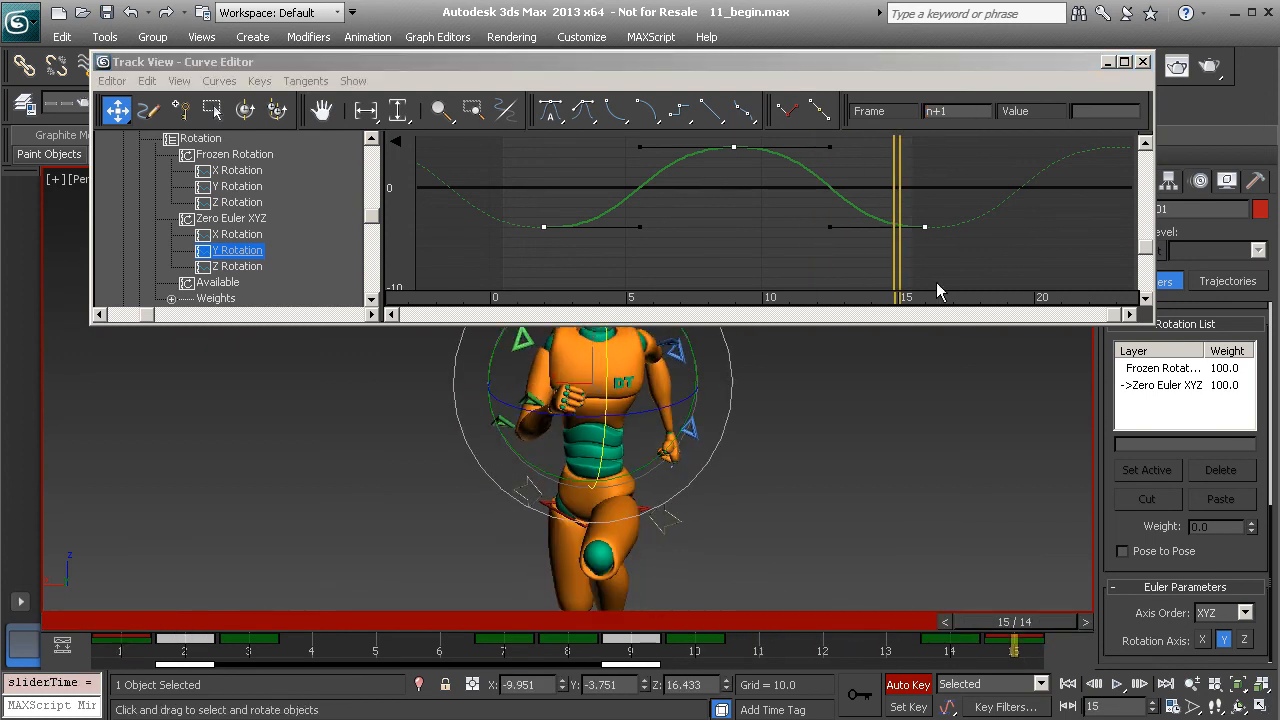
right_click(868, 251)
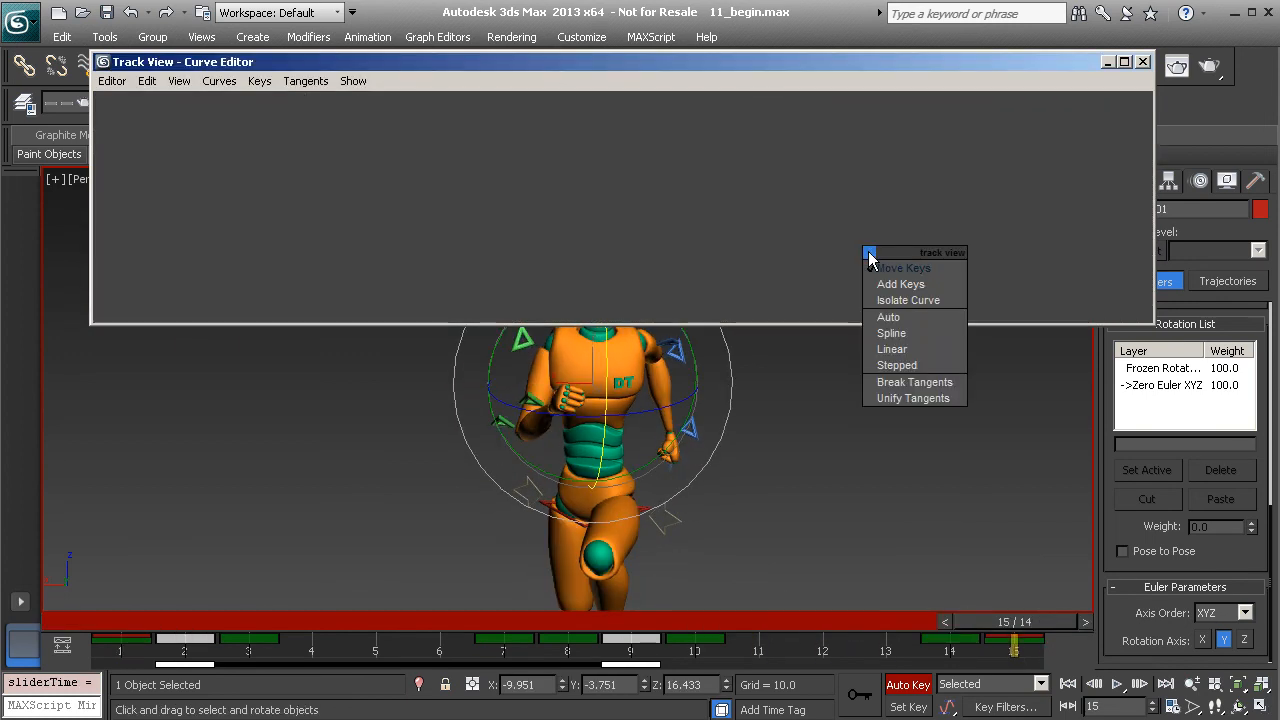
left_click(898, 283)
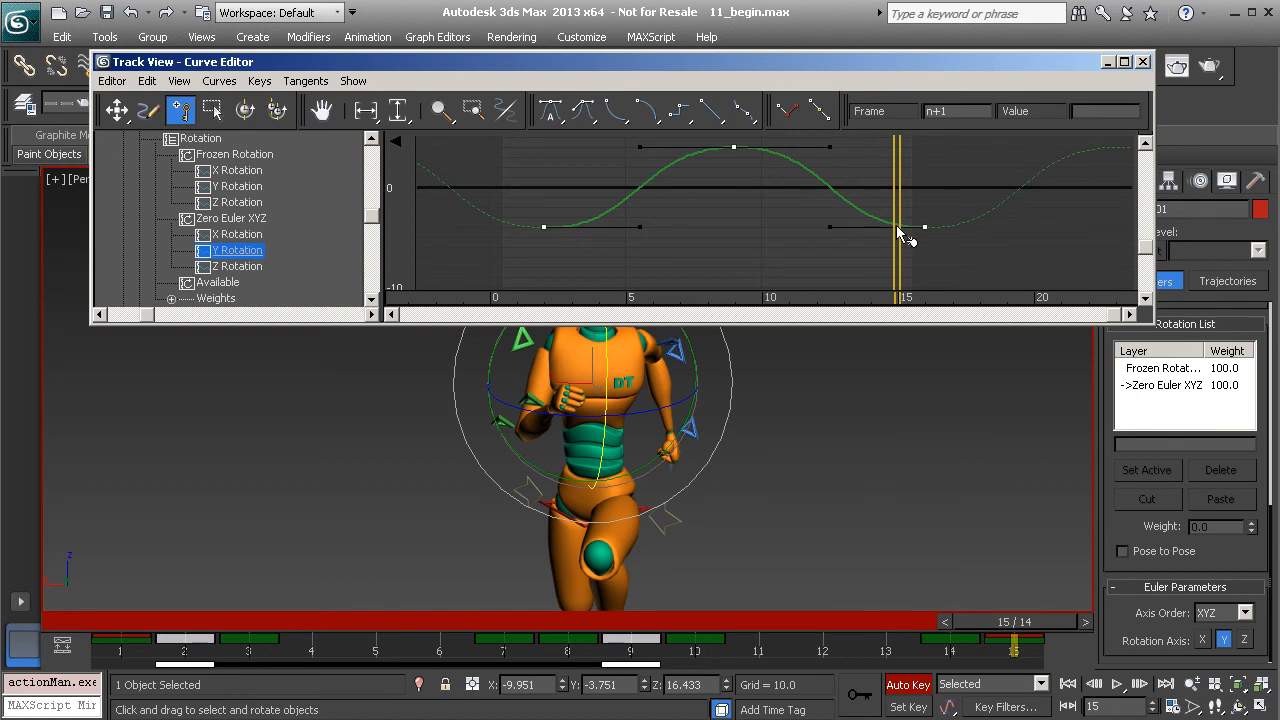
left_click(896, 226)
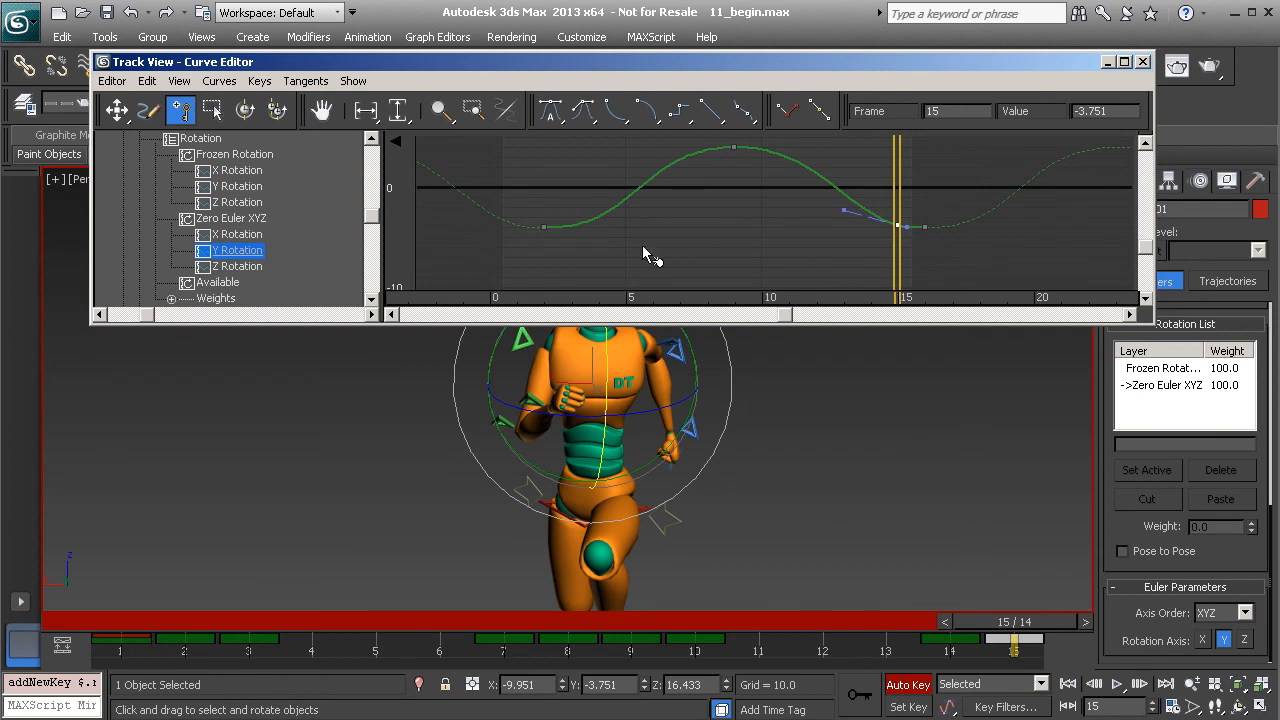
right_click(738, 245)
left_click(775, 259)
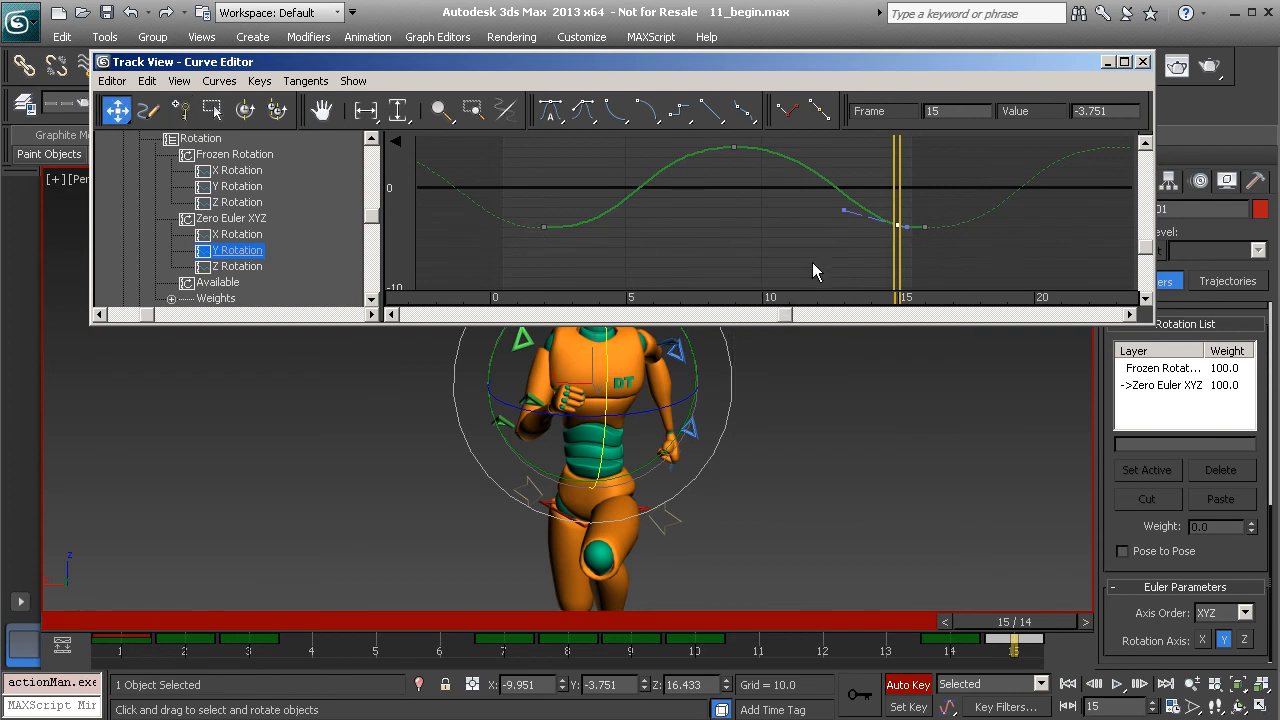
Step: Copy the Y Rotation key at frame 15 to frame 1 and delete the key at frame 16
left_click_drag(890, 230, 518, 223)
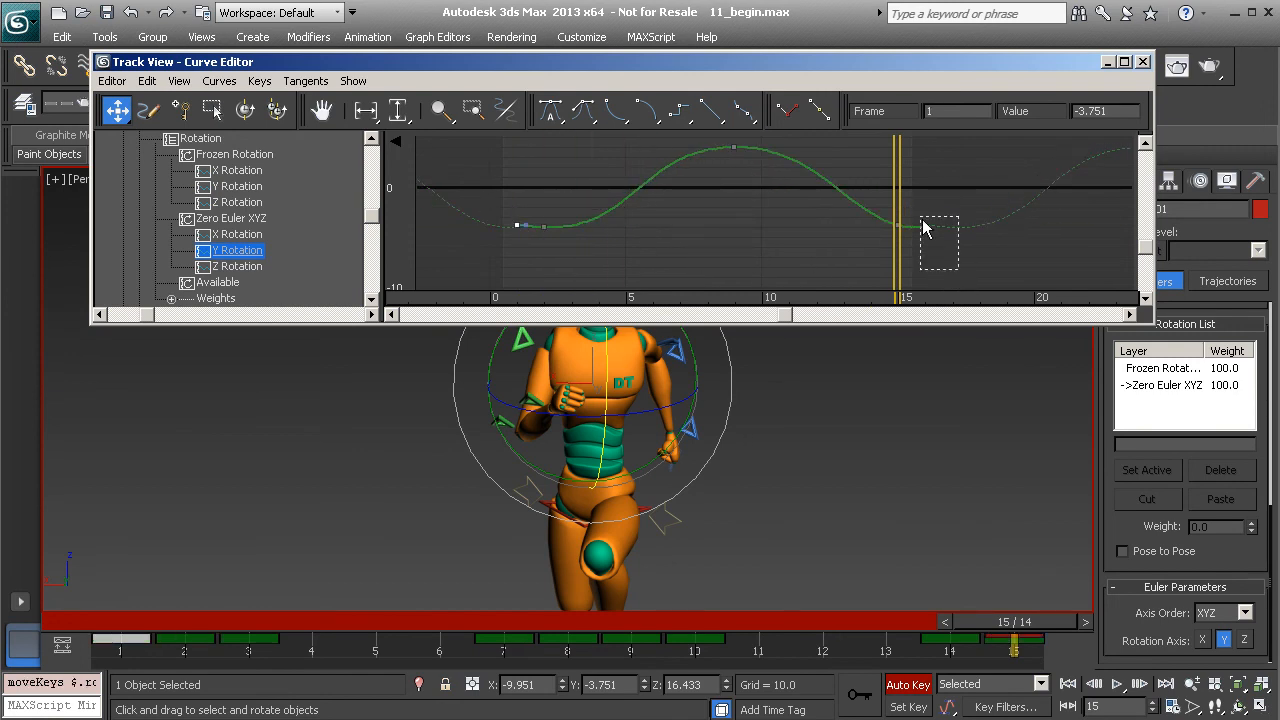
left_click_drag(952, 267, 914, 200)
key("Delete")
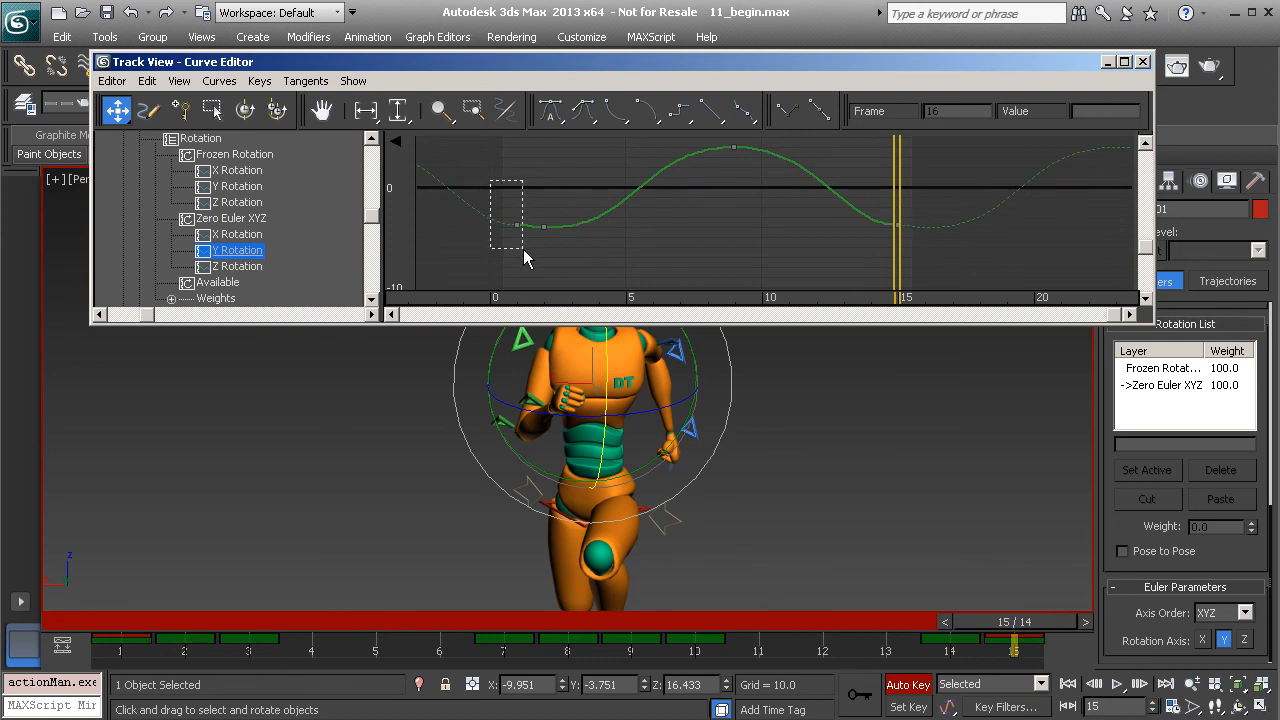
Step: Adjust the incoming tangent of the Y Rotation key at frame 15 to smooth the loop transition and inspect the curve
left_click_drag(521, 248, 524, 249)
middle_click_drag(558, 251, 410, 247)
left_click_drag(837, 214, 943, 286)
mouse_move(834, 238)
left_mouse_down()
mouse_move(846, 211)
mouse_move(831, 219)
left_mouse_up()
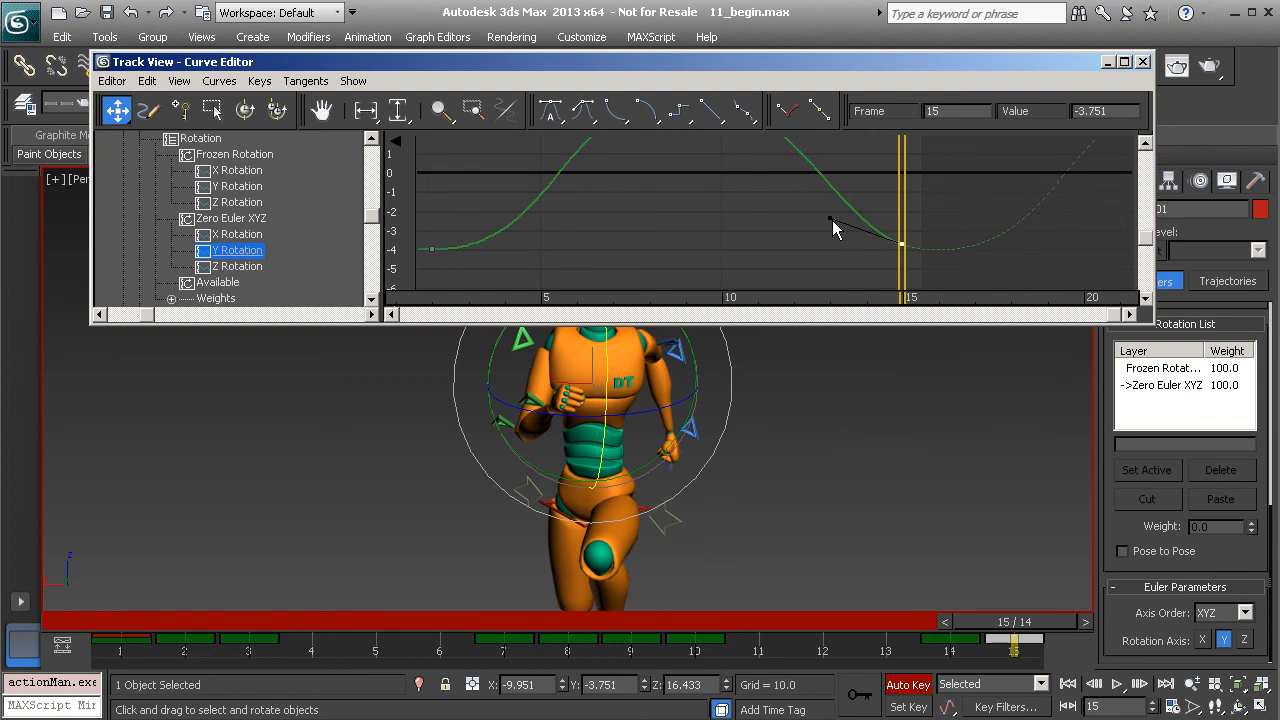
left_click(761, 194)
middle_click_drag(706, 196, 791, 222)
middle_click_drag(712, 222, 701, 252, "ctrl+alt")
middle_click_drag(929, 219, 536, 229)
middle_click_drag(870, 265, 688, 247)
mouse_move(630, 210)
middle_mouse_down()
mouse_move(820, 211)
mouse_move(848, 225)
middle_mouse_up()
Step: Minimize the curve editor and play back the run cycle from the side
left_click(1107, 64)
middle_click_drag(737, 366, 807, 396, "alt")
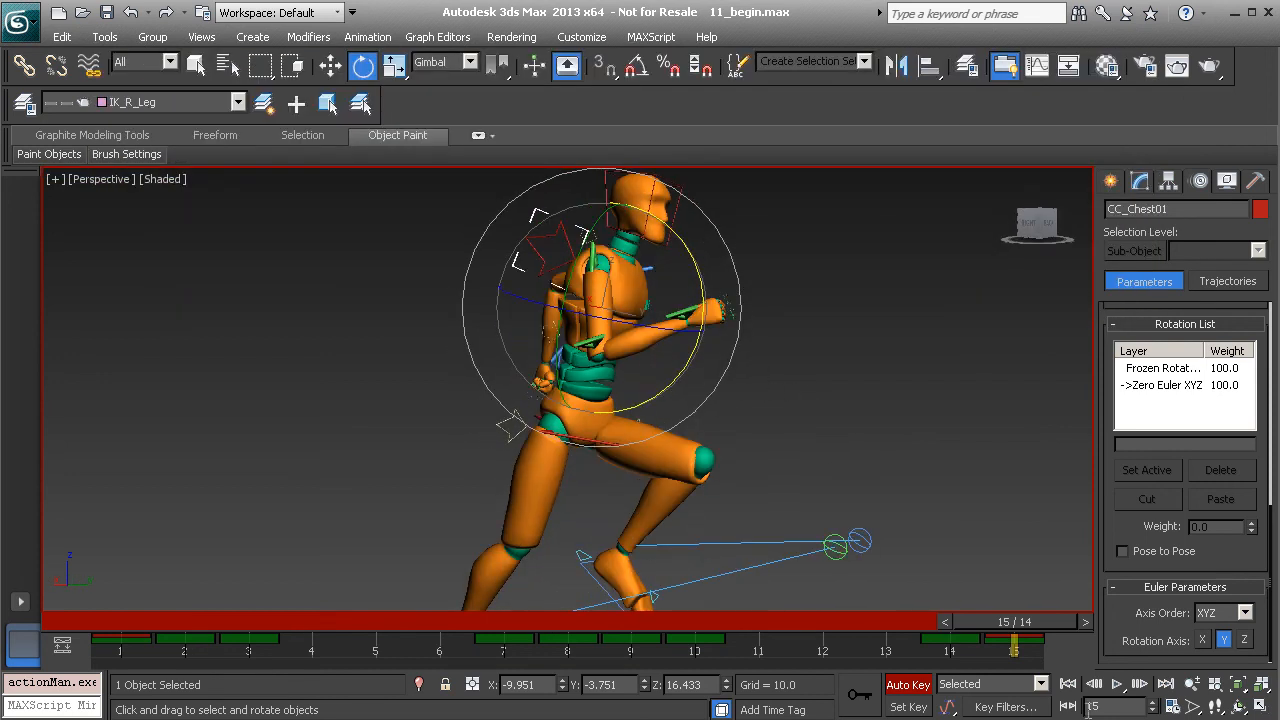
left_click(1117, 684)
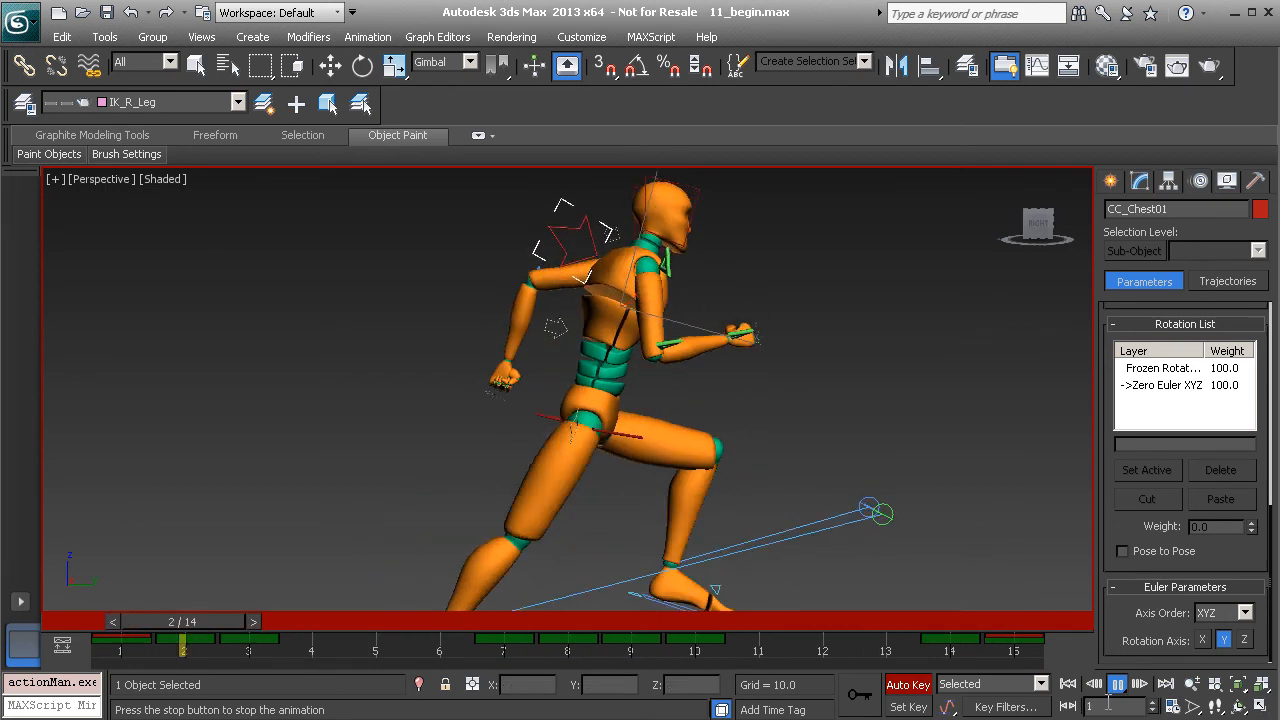
key("slash")
Step: Select the CC_Back01 control and display only its X Rotation curve in the curve editor
key("e")
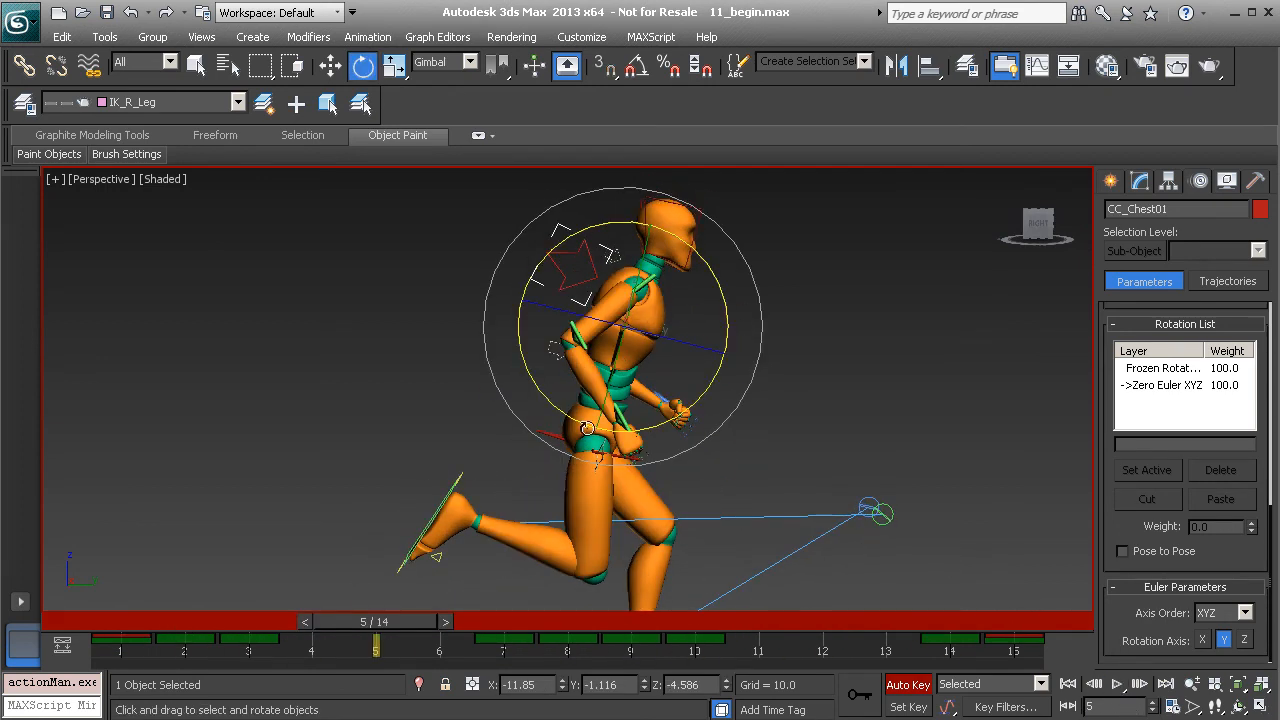
left_click(554, 354)
middle_click_drag(703, 362, 591, 371, "alt")
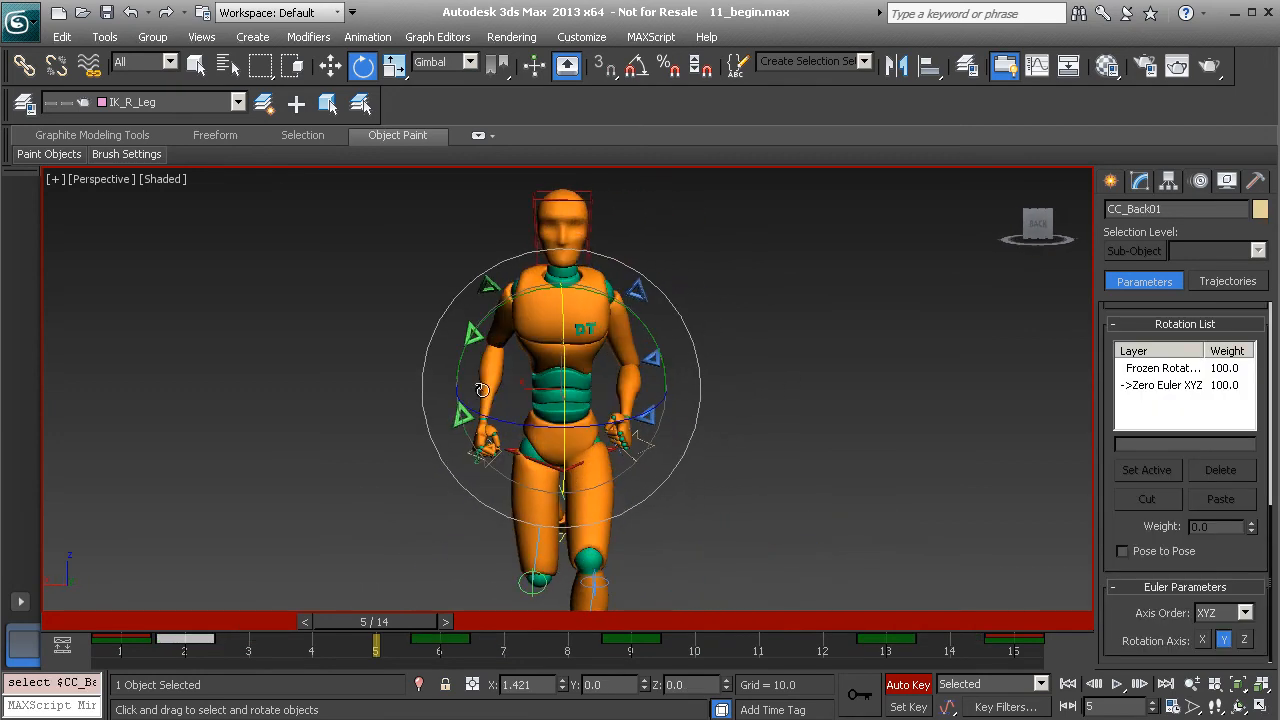
key("alt+c")
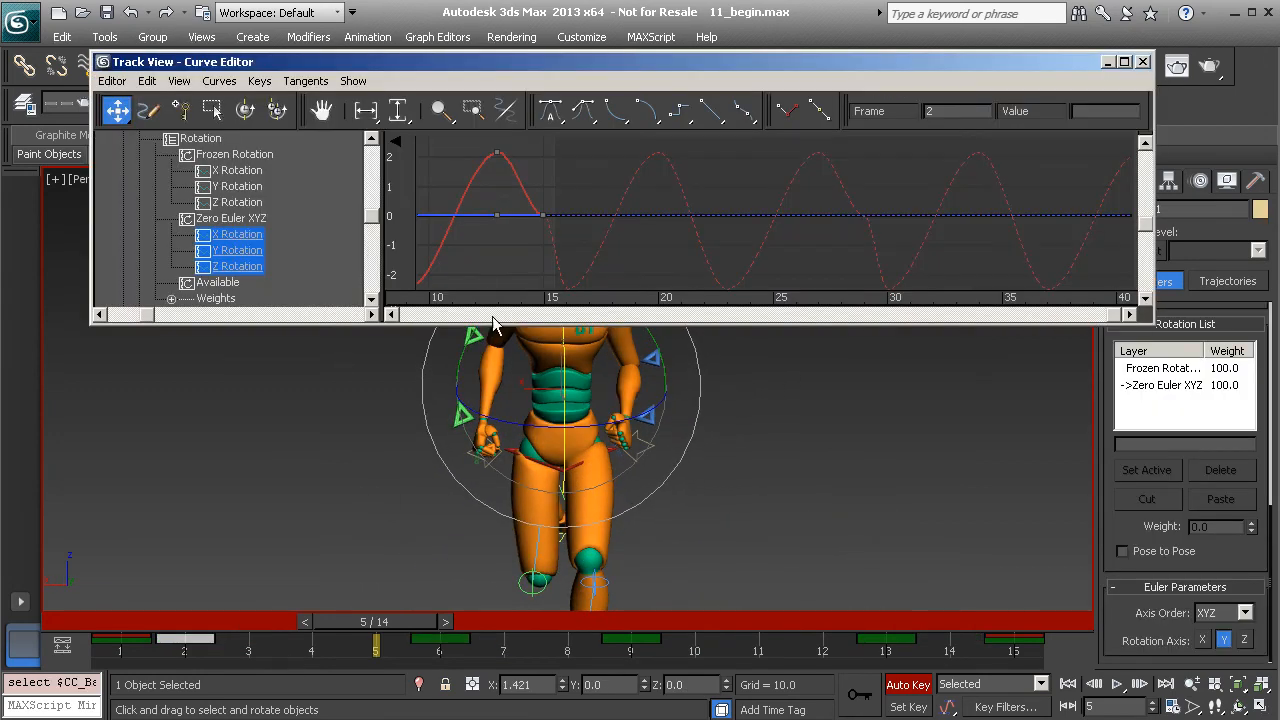
left_click(250, 236)
middle_click_drag(454, 224, 737, 233)
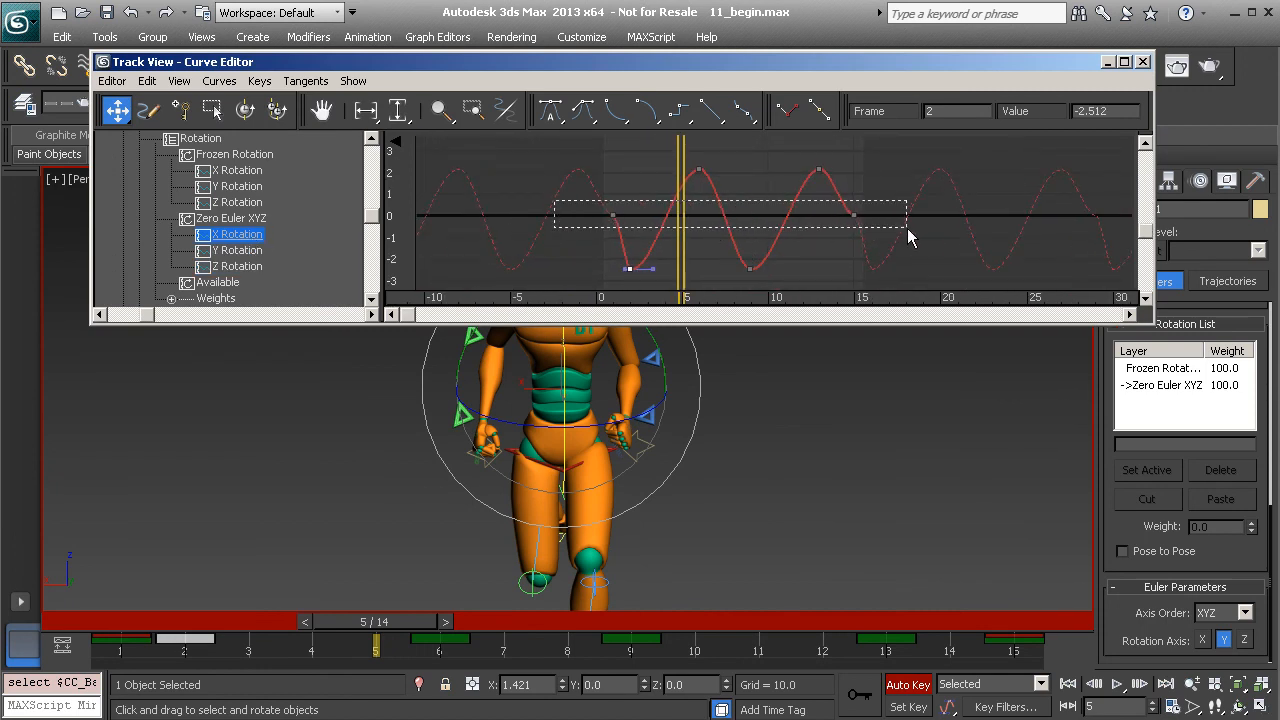
Step: Lower the back's X Rotation keys at frames 1 and 15 together to -1.020 and give them Spline tangents
left_click_drag(902, 236, 903, 236)
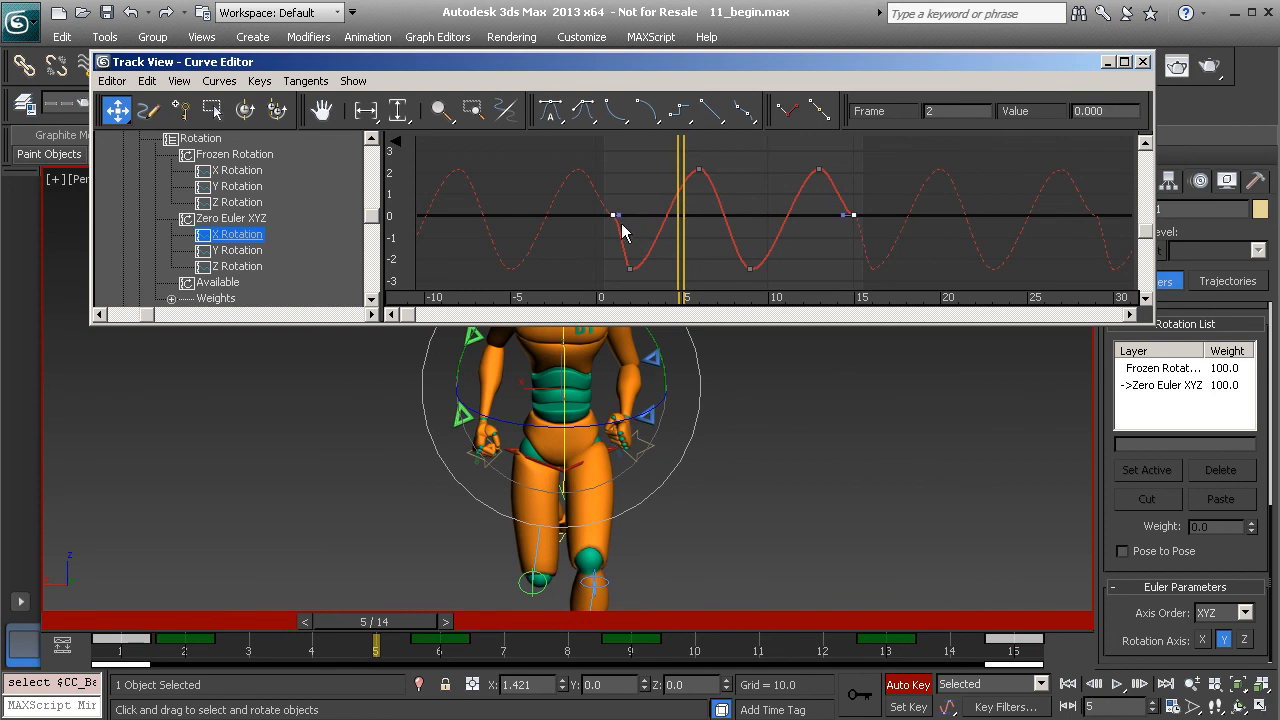
left_click_drag(613, 222, 609, 245)
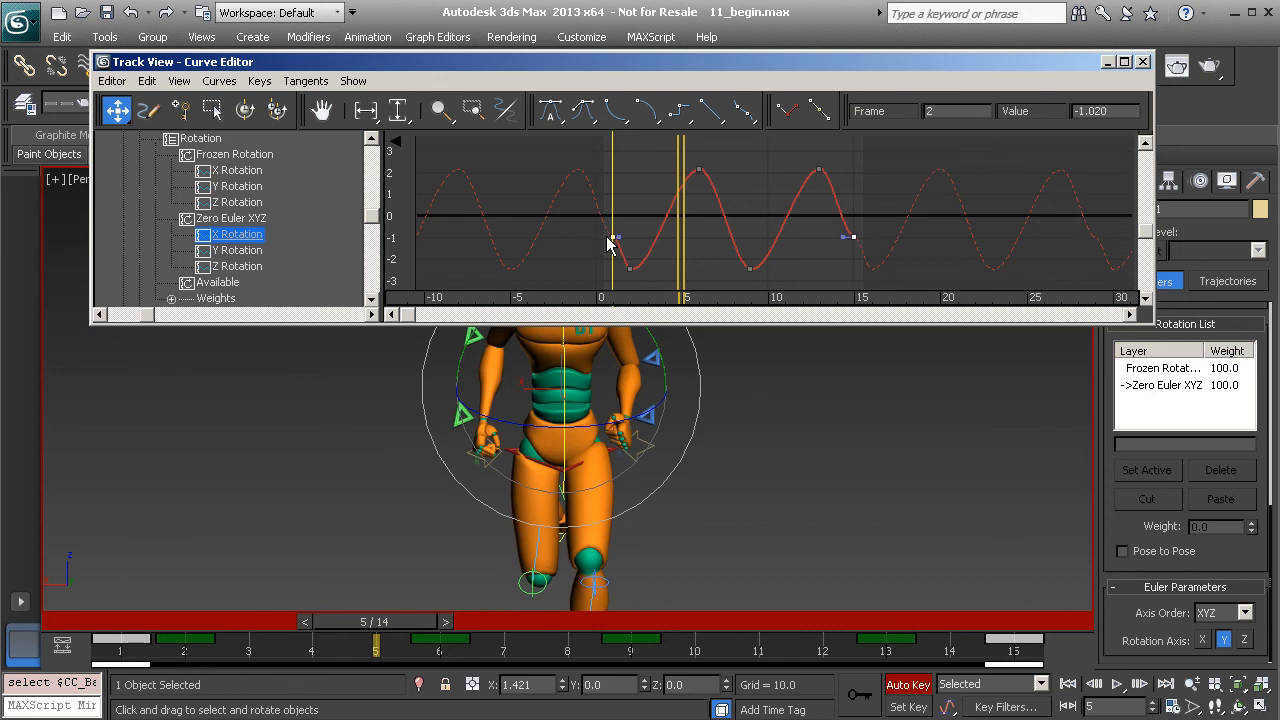
left_click(740, 112)
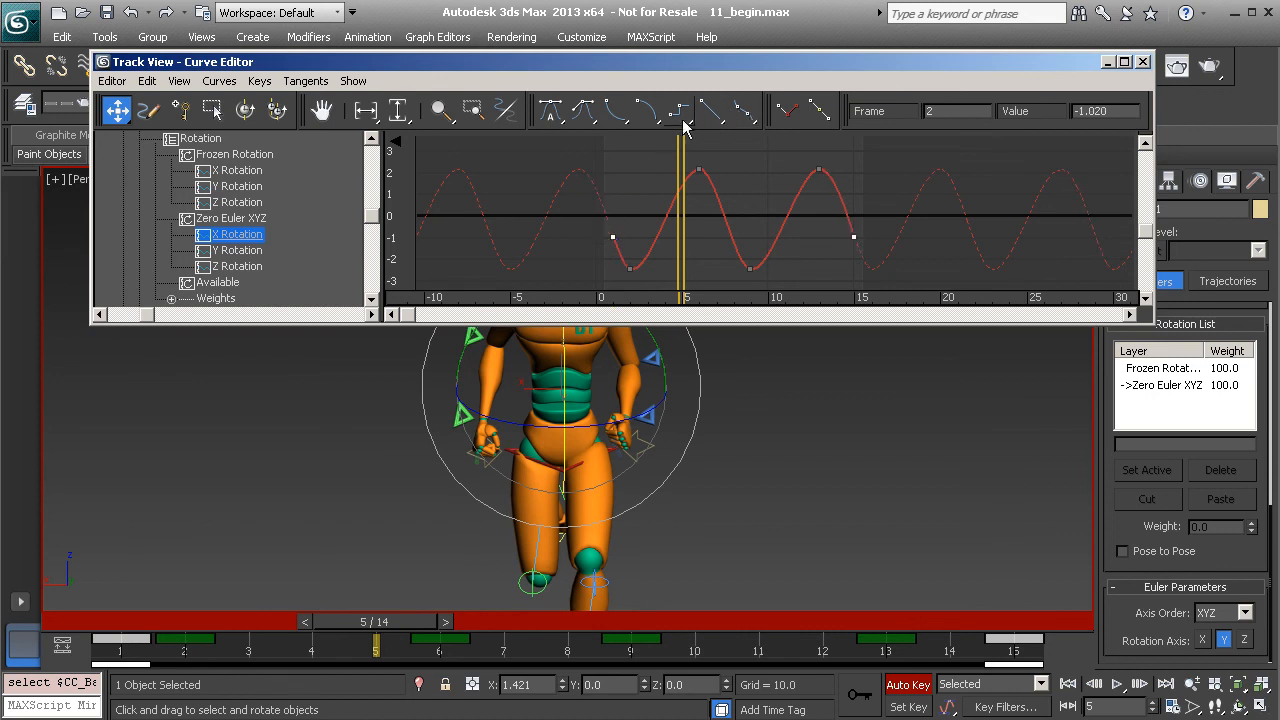
left_click(588, 114)
left_click(924, 180)
Step: Close the curve editor, clear the selection and review the looping run cycle from the side and front
left_click(1147, 63)
middle_click_drag(580, 370, 704, 391, "alt")
key("slash")
left_click(726, 457)
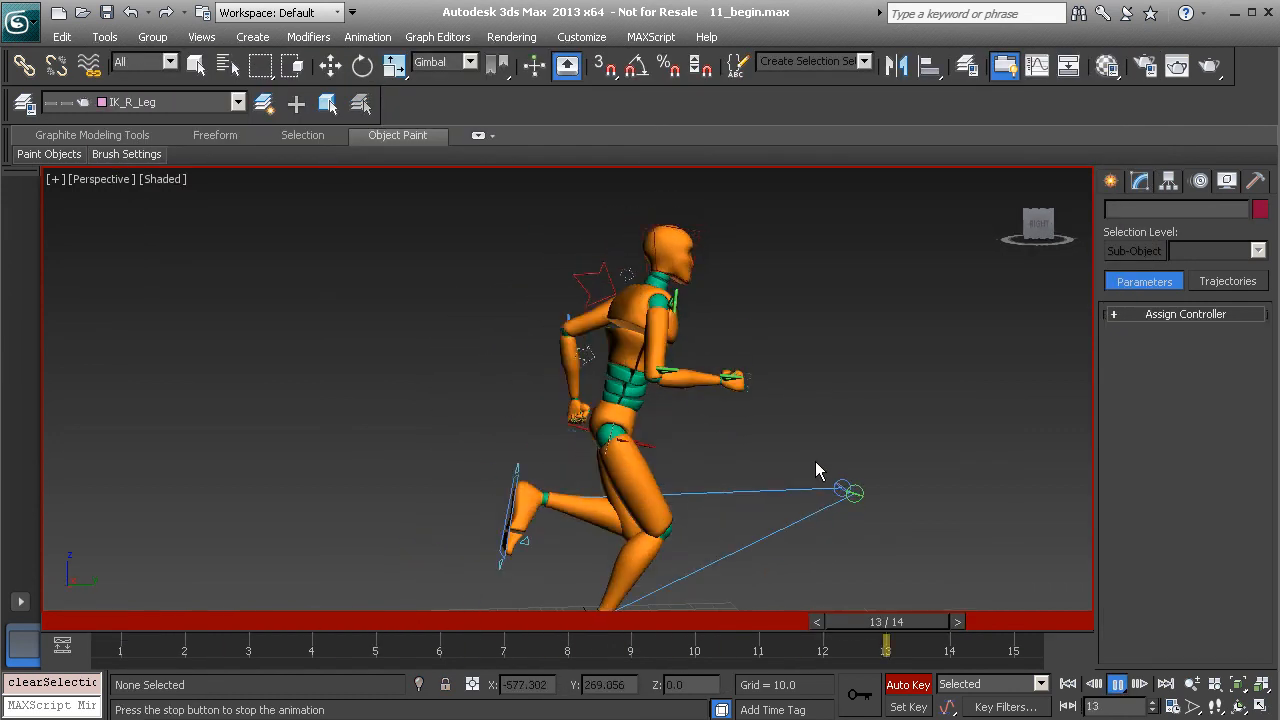
middle_click_drag(838, 444, 741, 421, "alt")
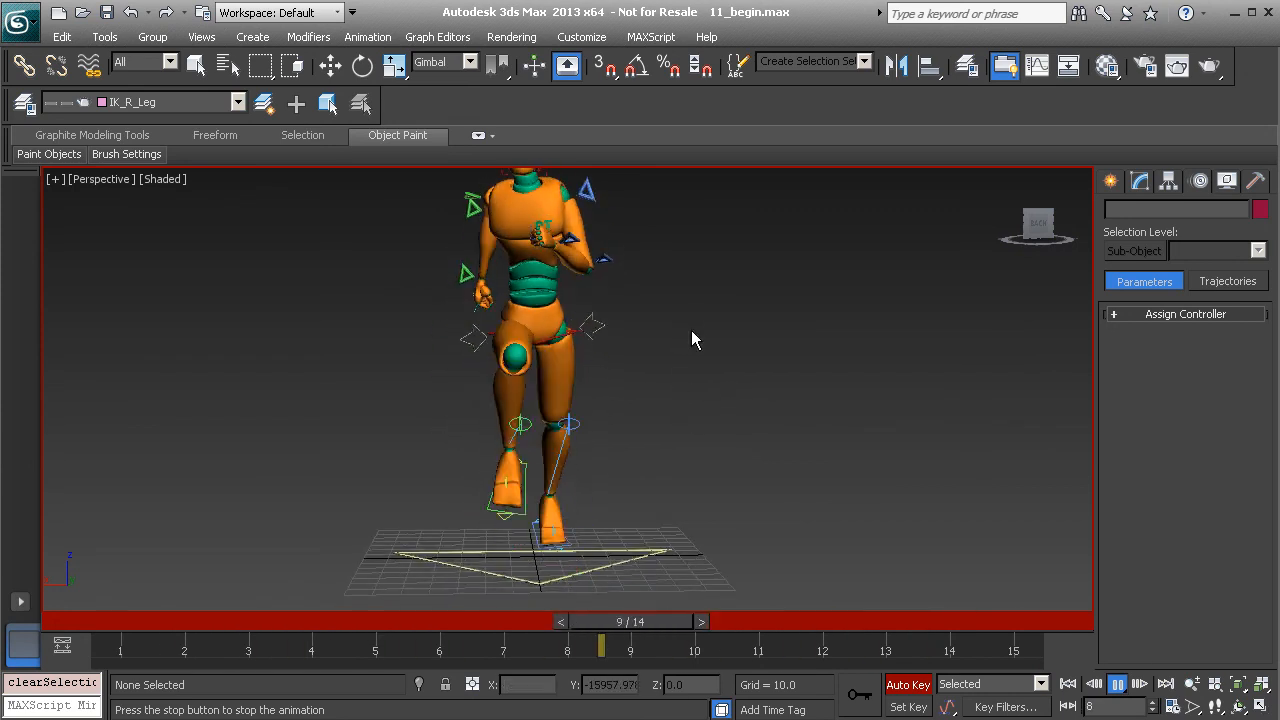
middle_click_drag(414, 357, 637, 345, "alt")
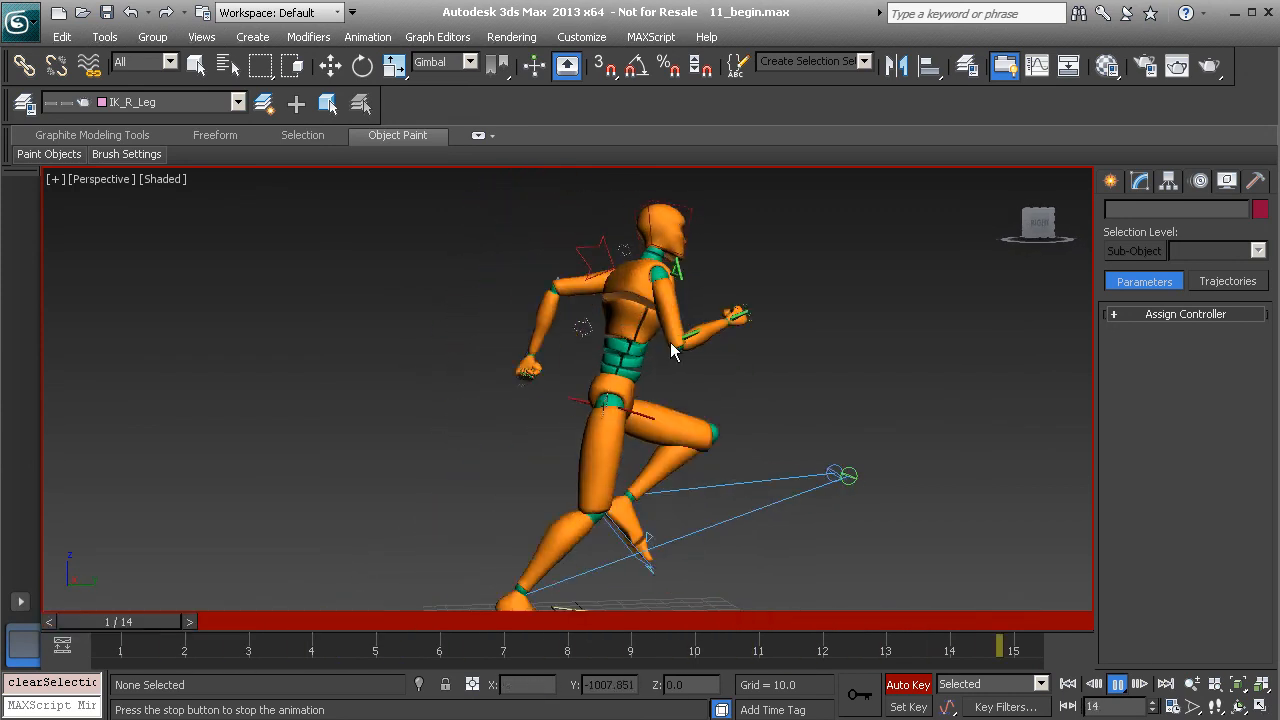